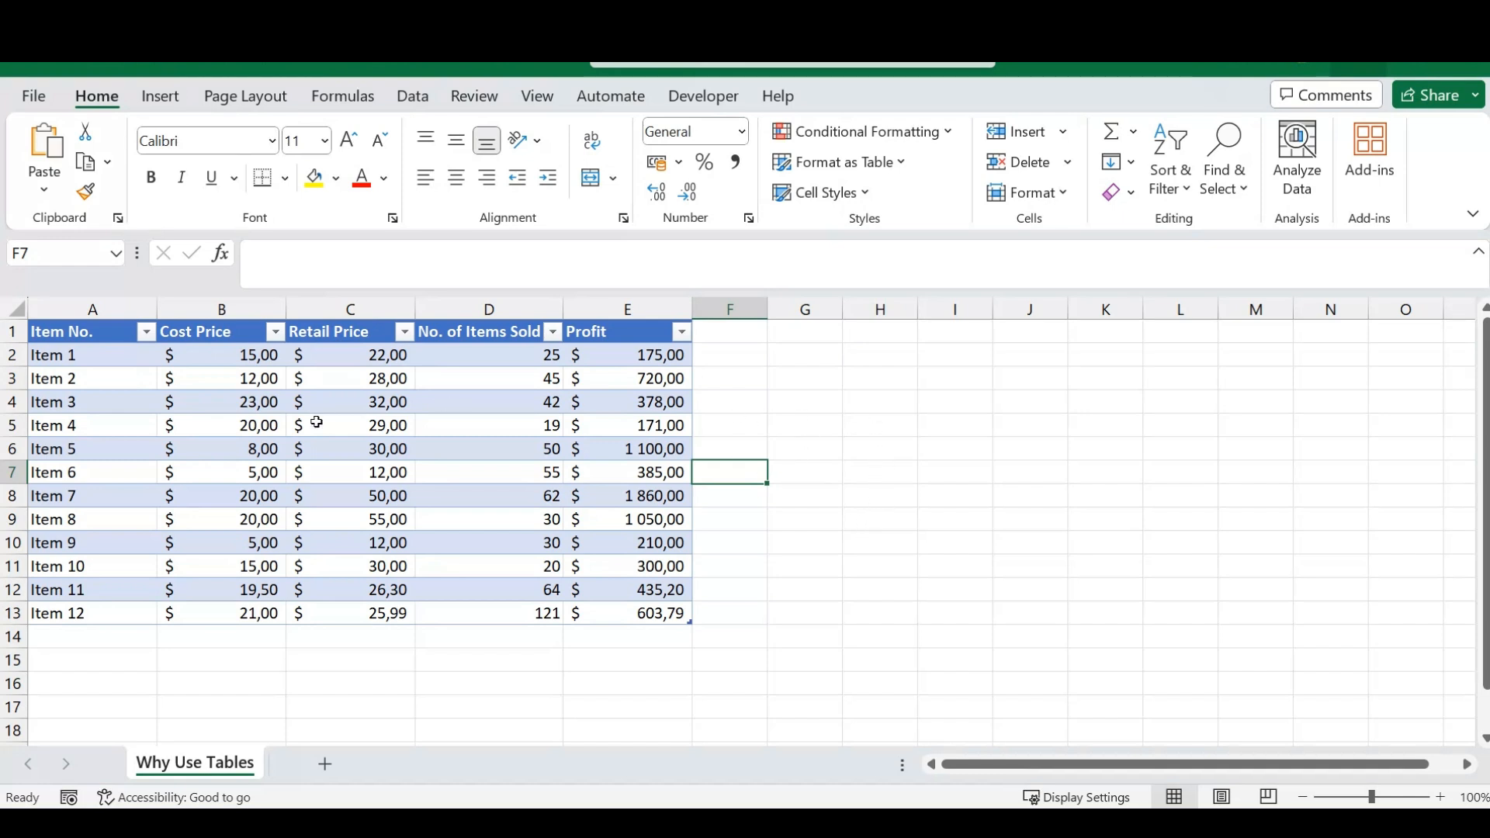
Step: Switch the table's total row on and off again, and hide and restore its filter buttons
click(450, 431)
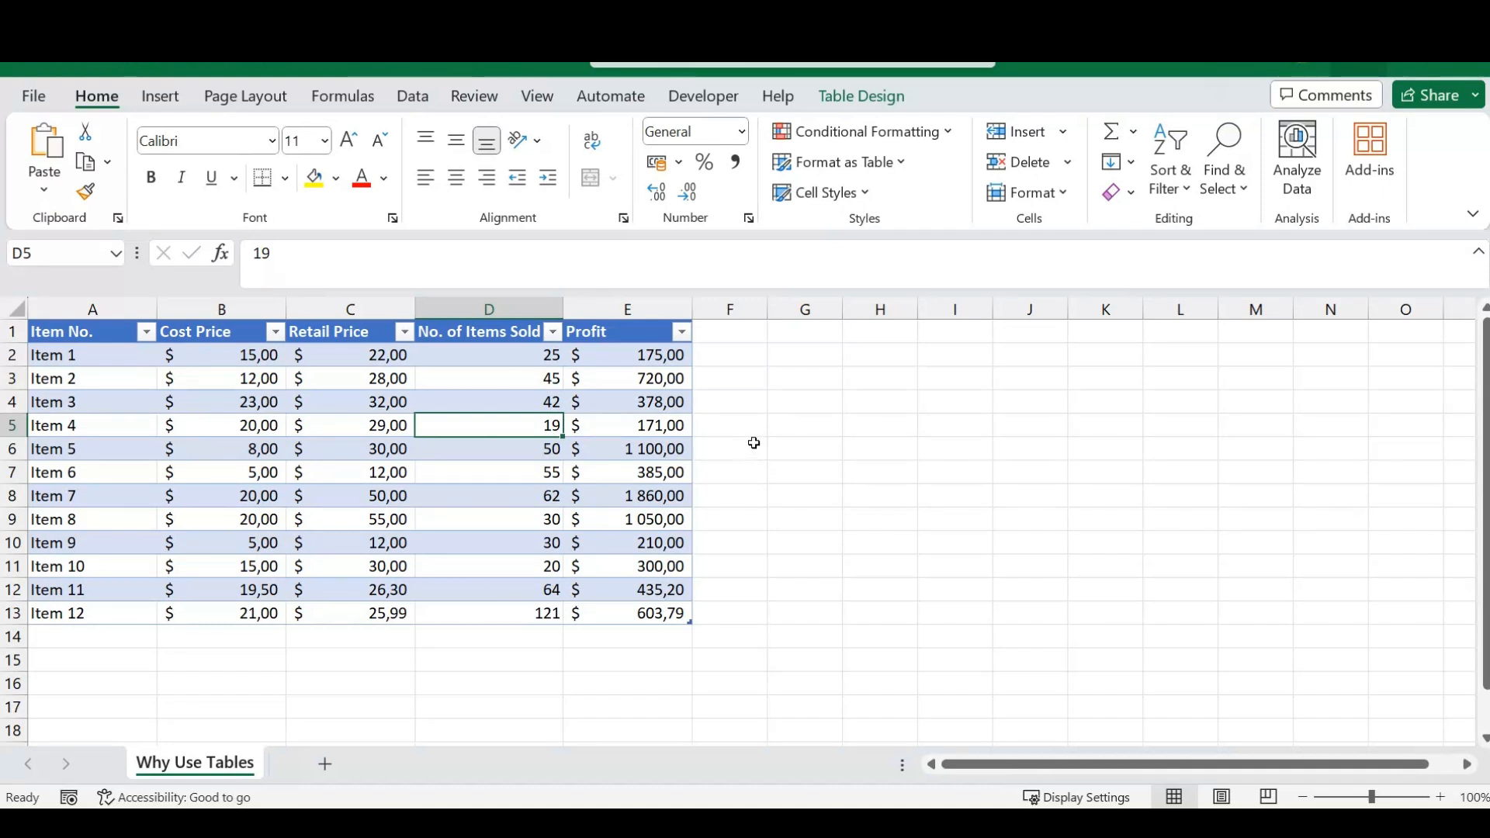
click(338, 409)
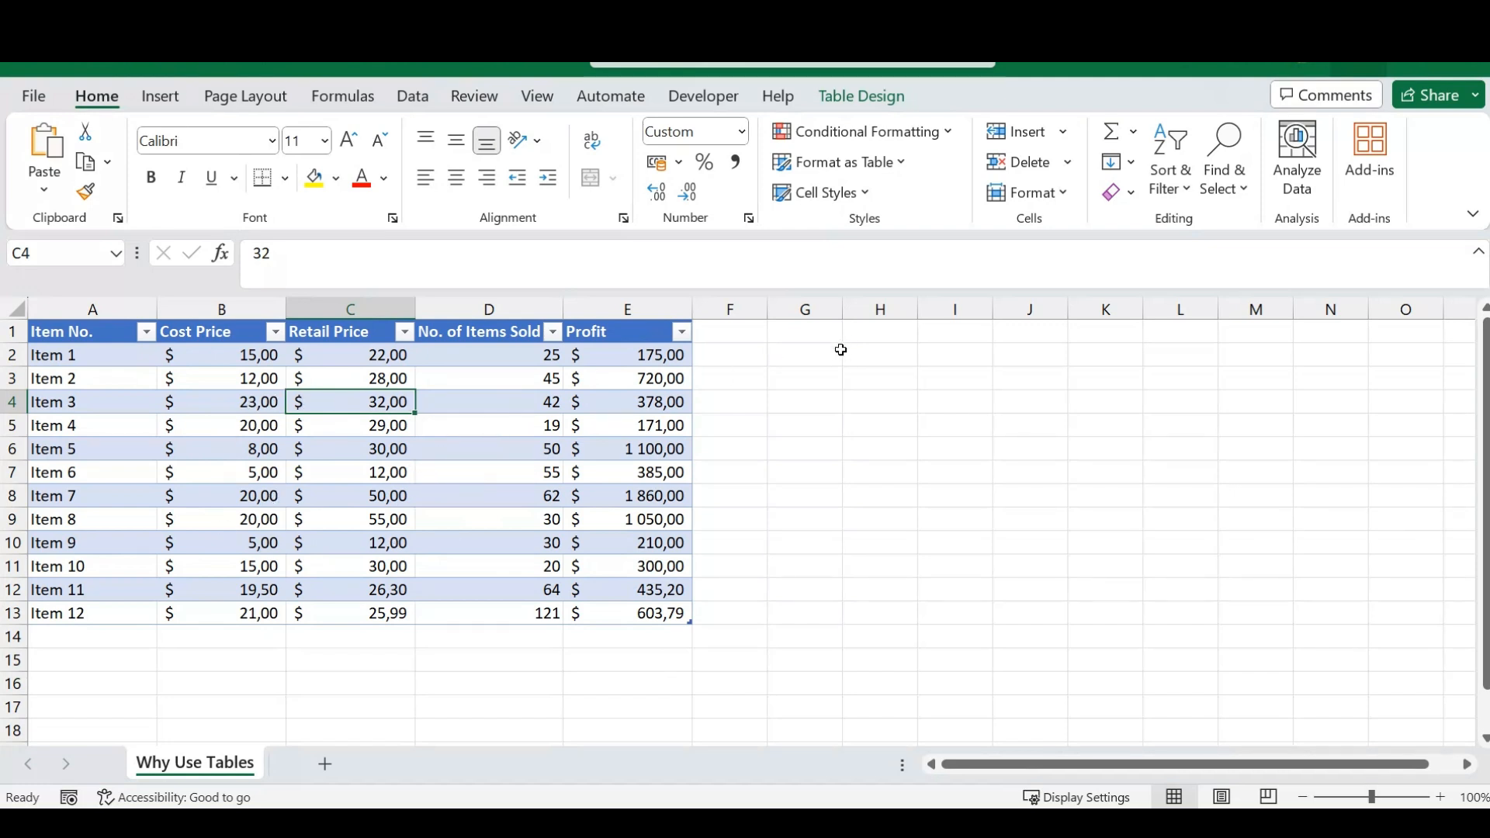
click(864, 95)
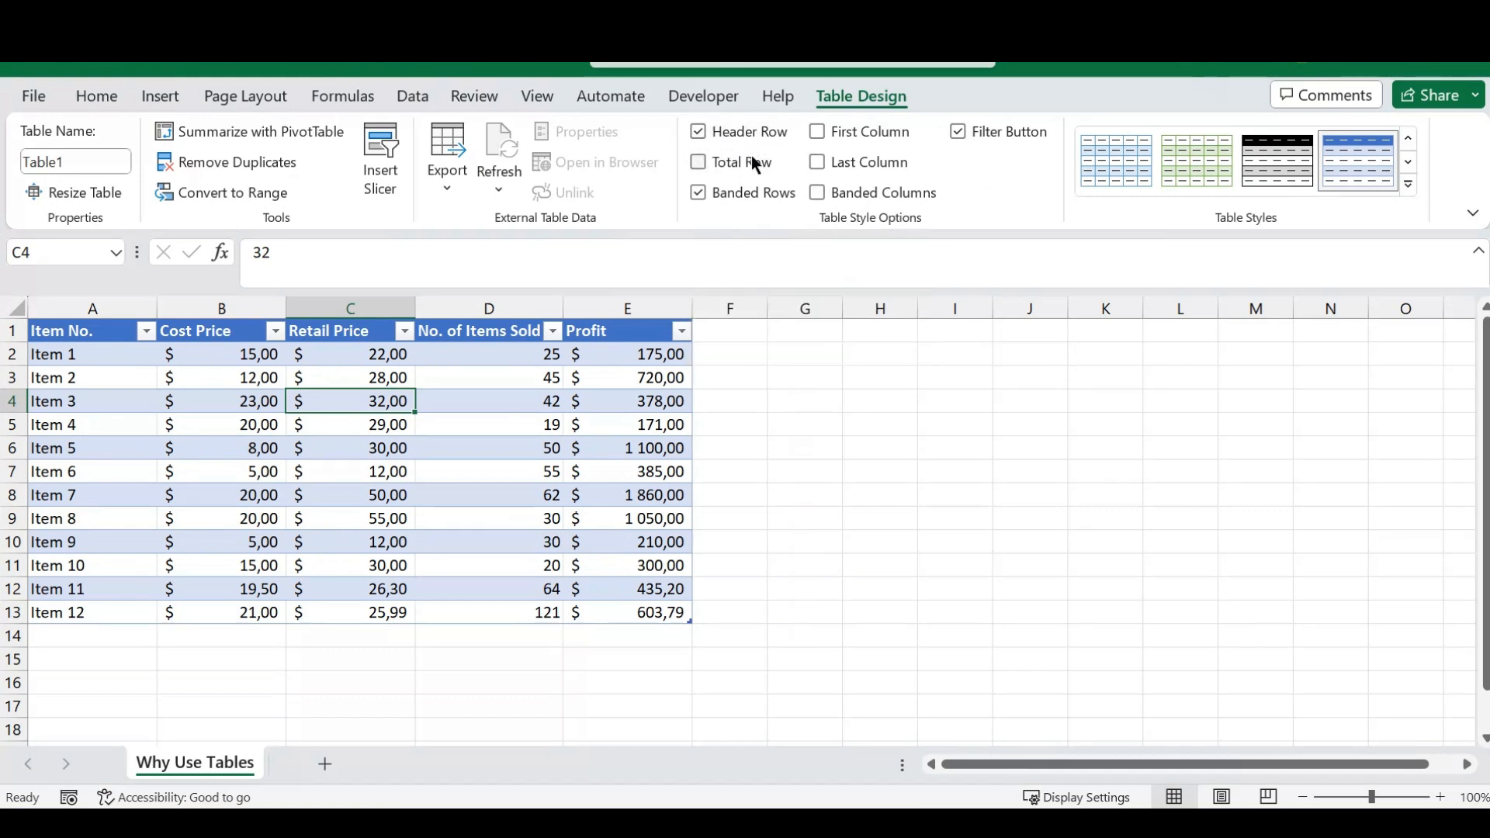
click(698, 163)
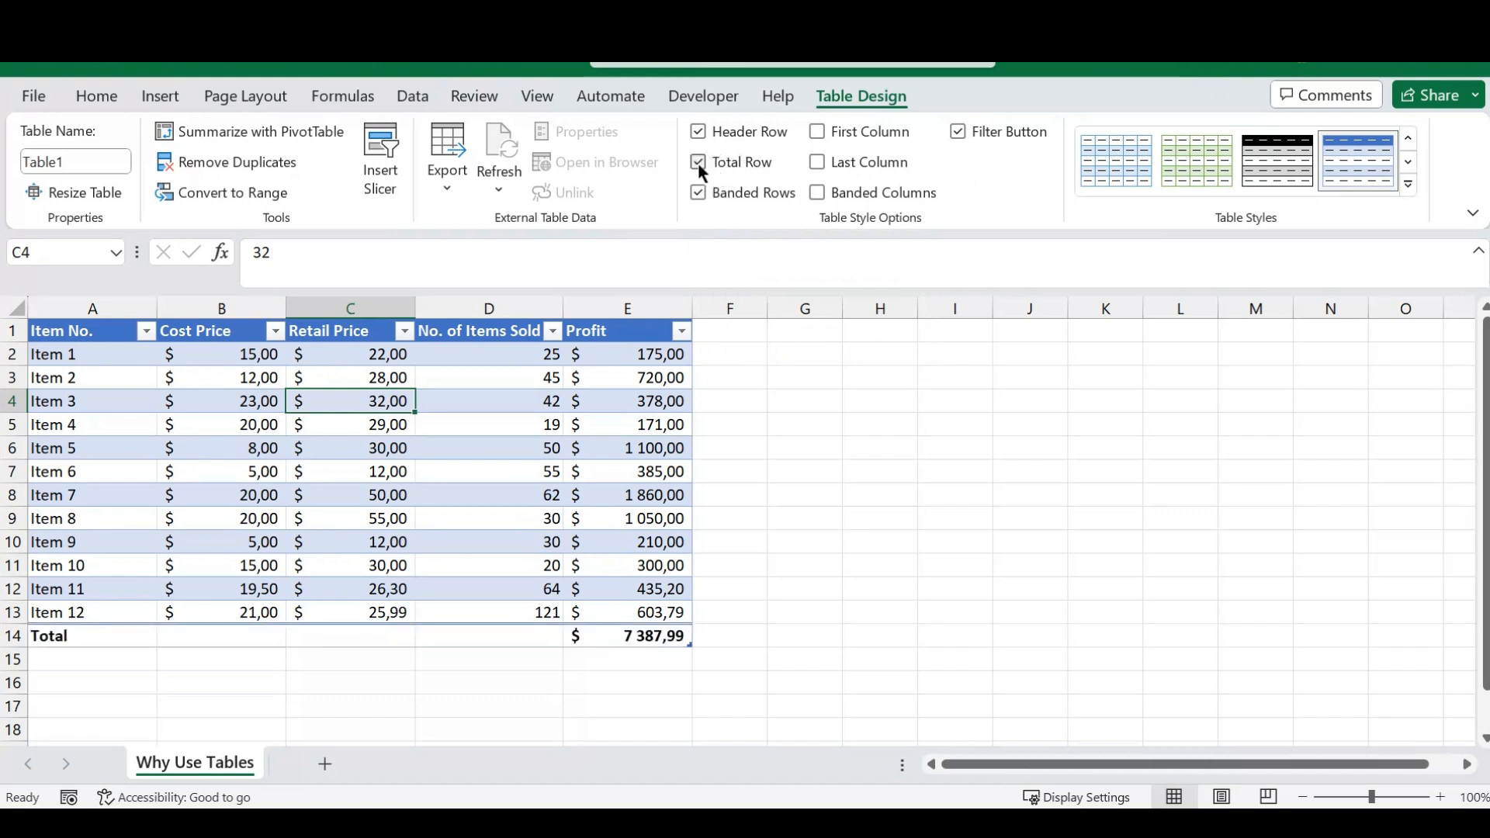
click(699, 165)
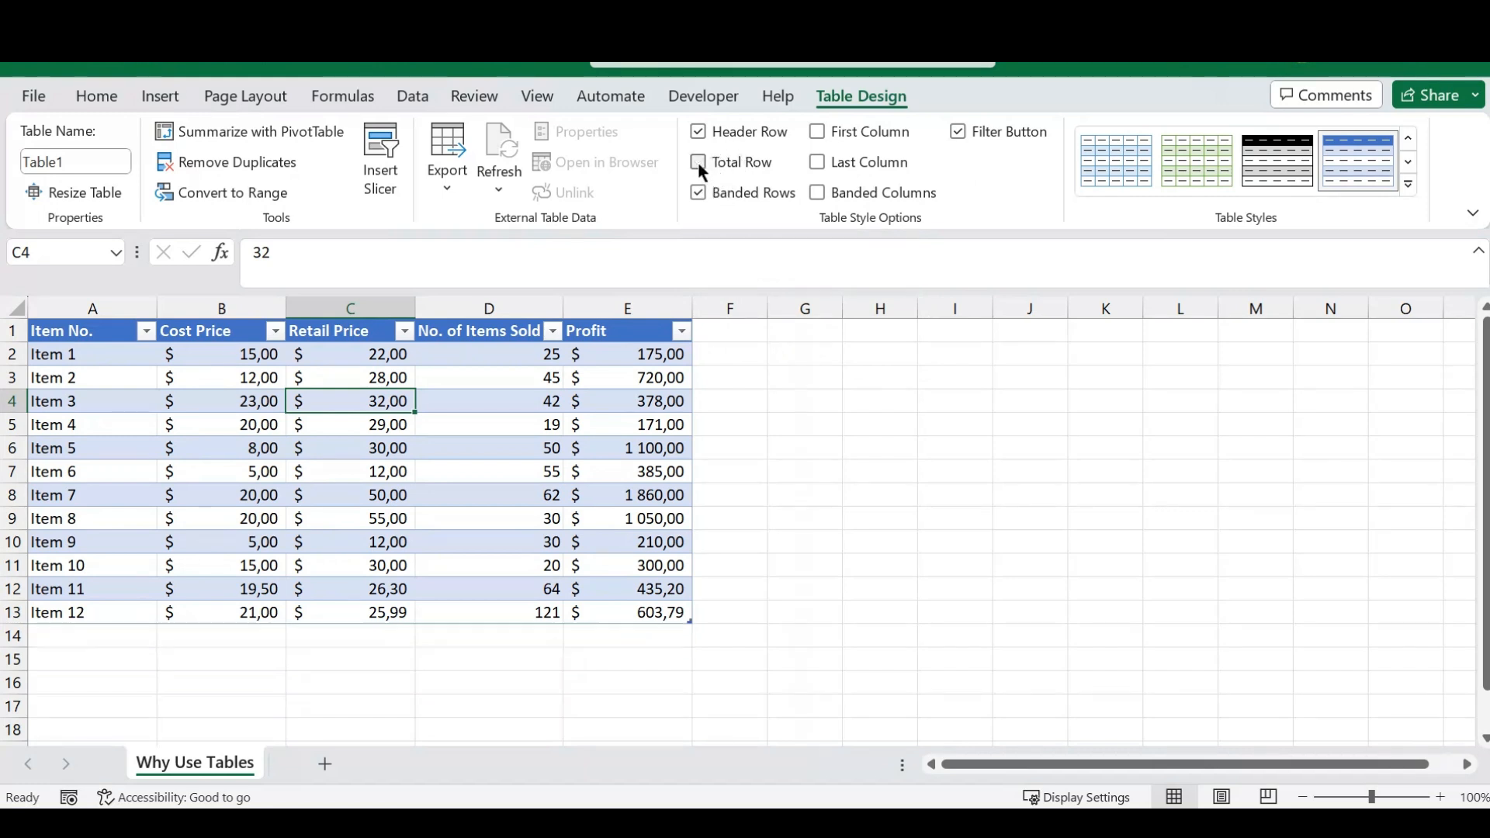
click(954, 130)
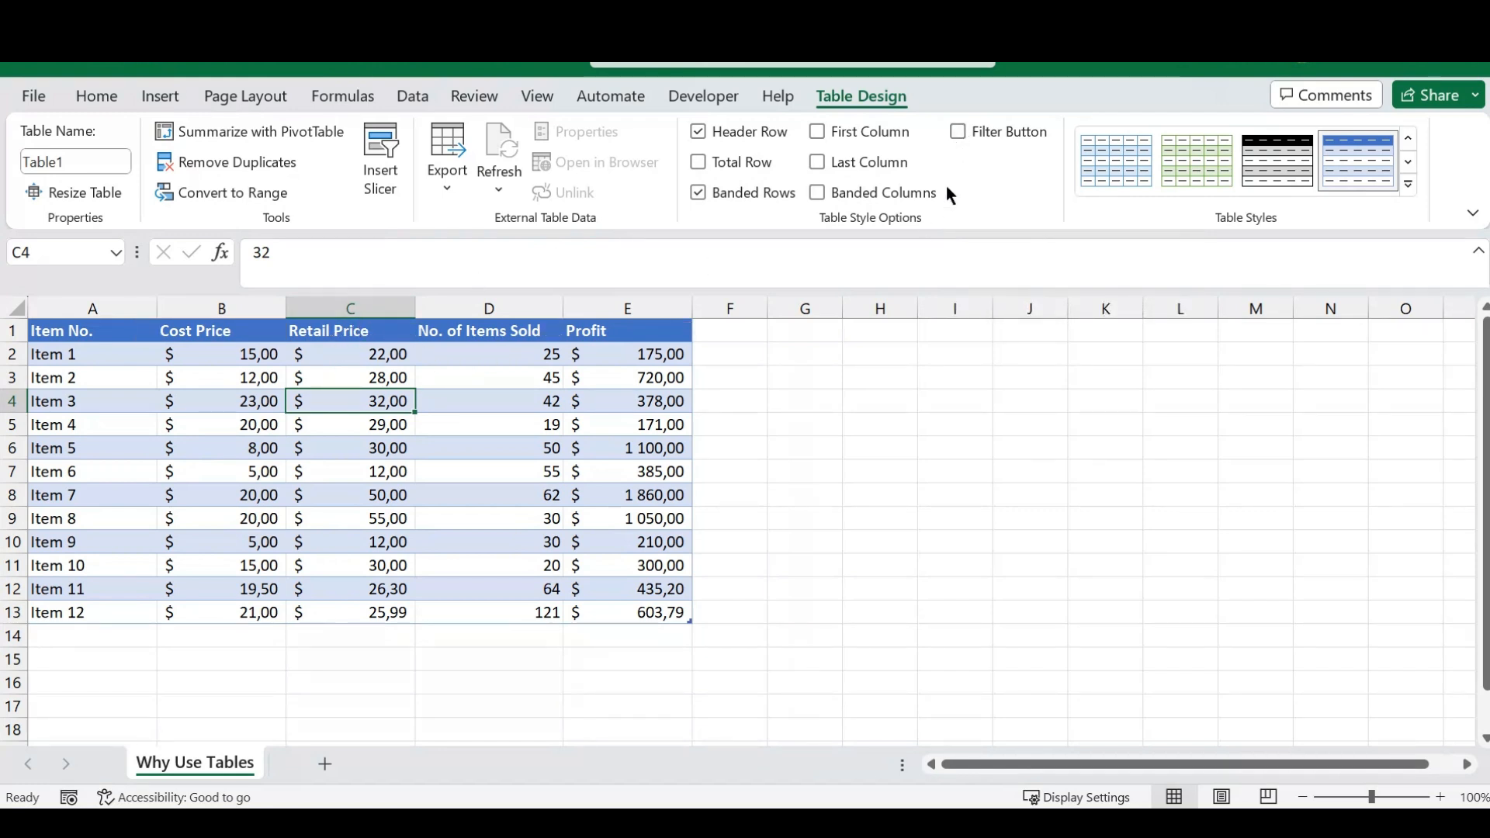
click(957, 133)
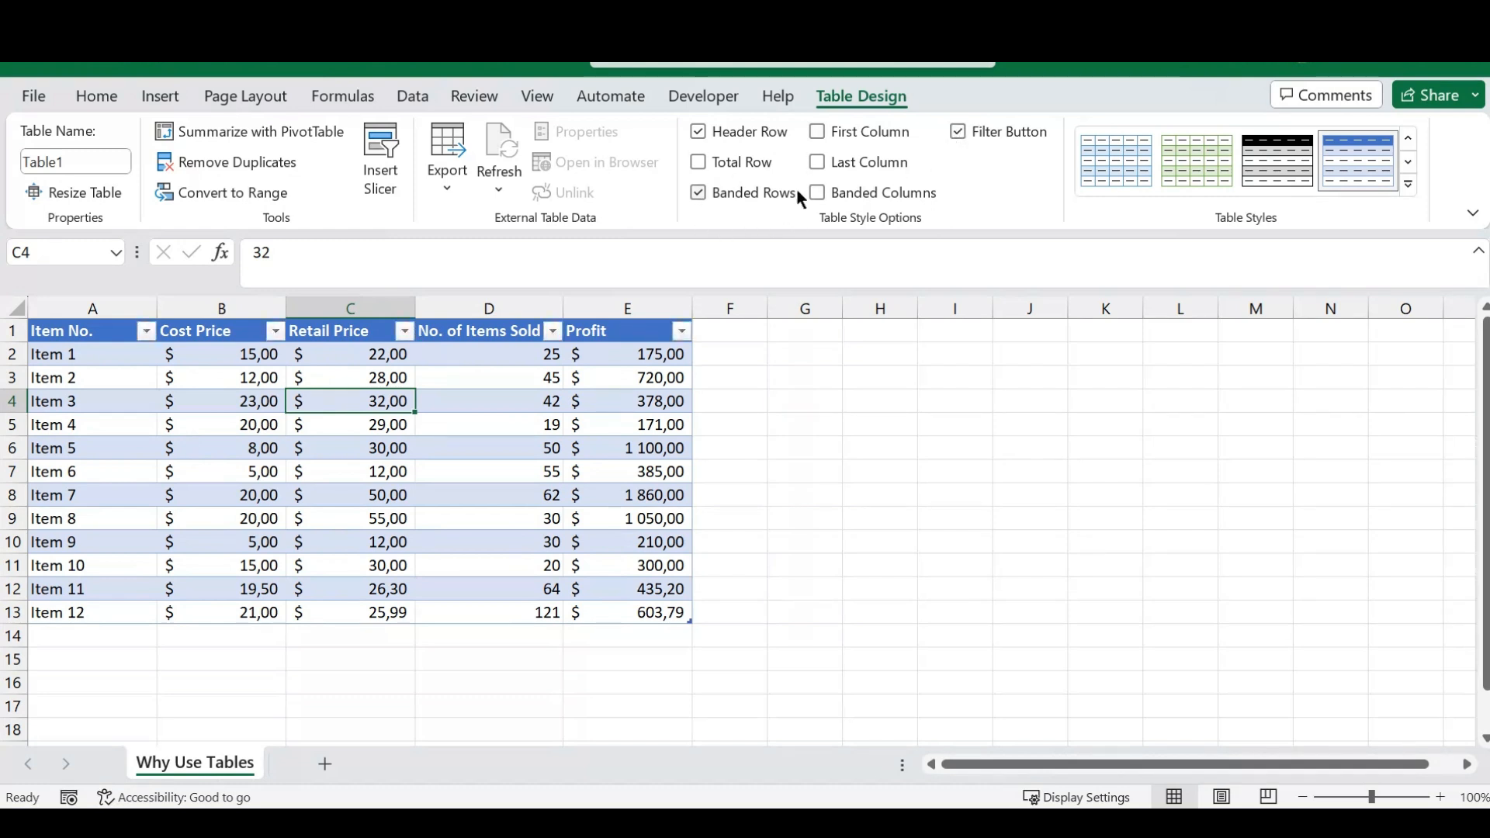
Step: Swap the table's banded rows for banded columns, and restore the banded rows
click(697, 192)
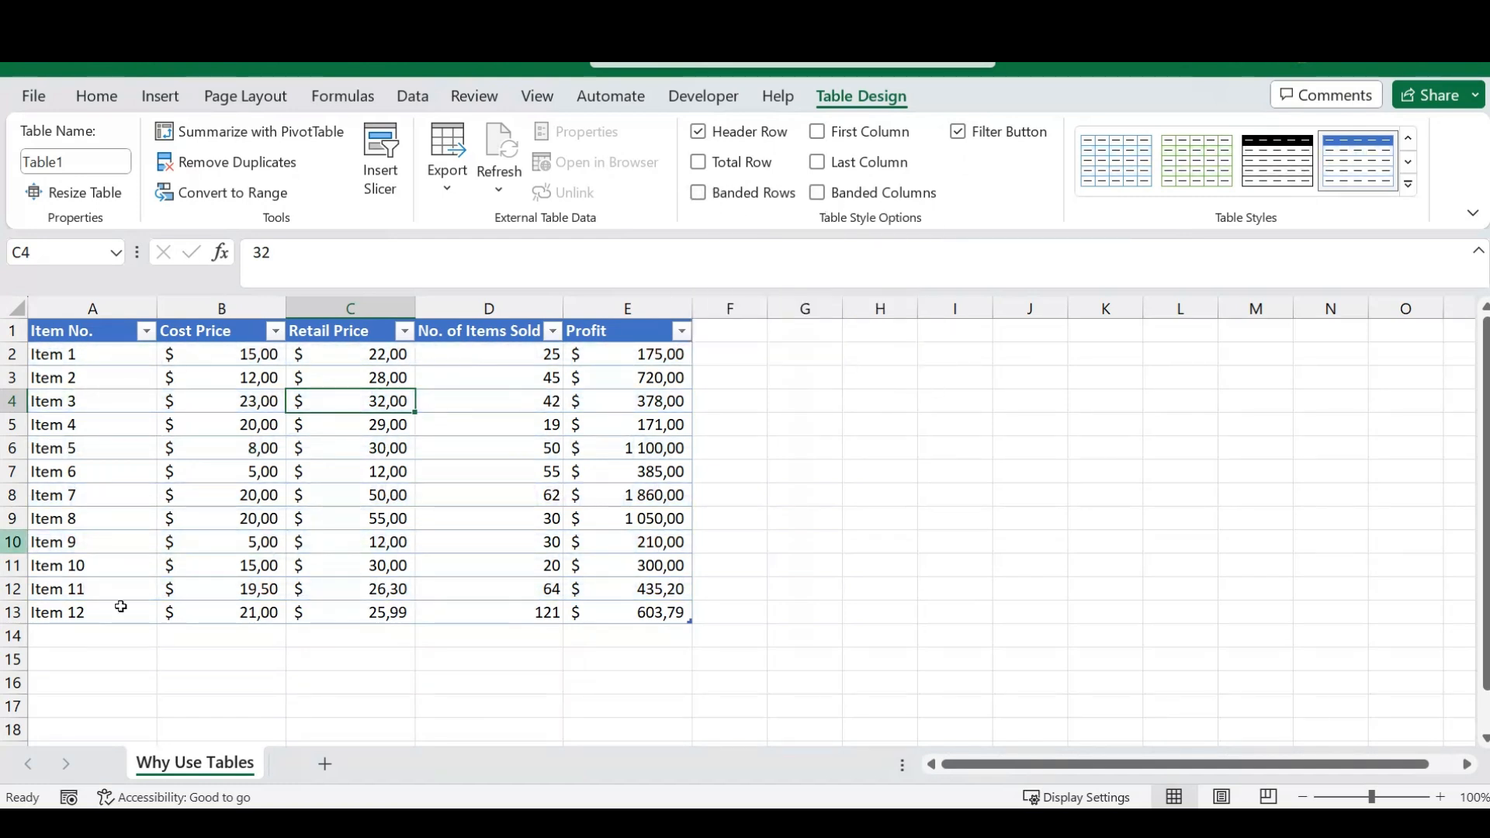
click(817, 189)
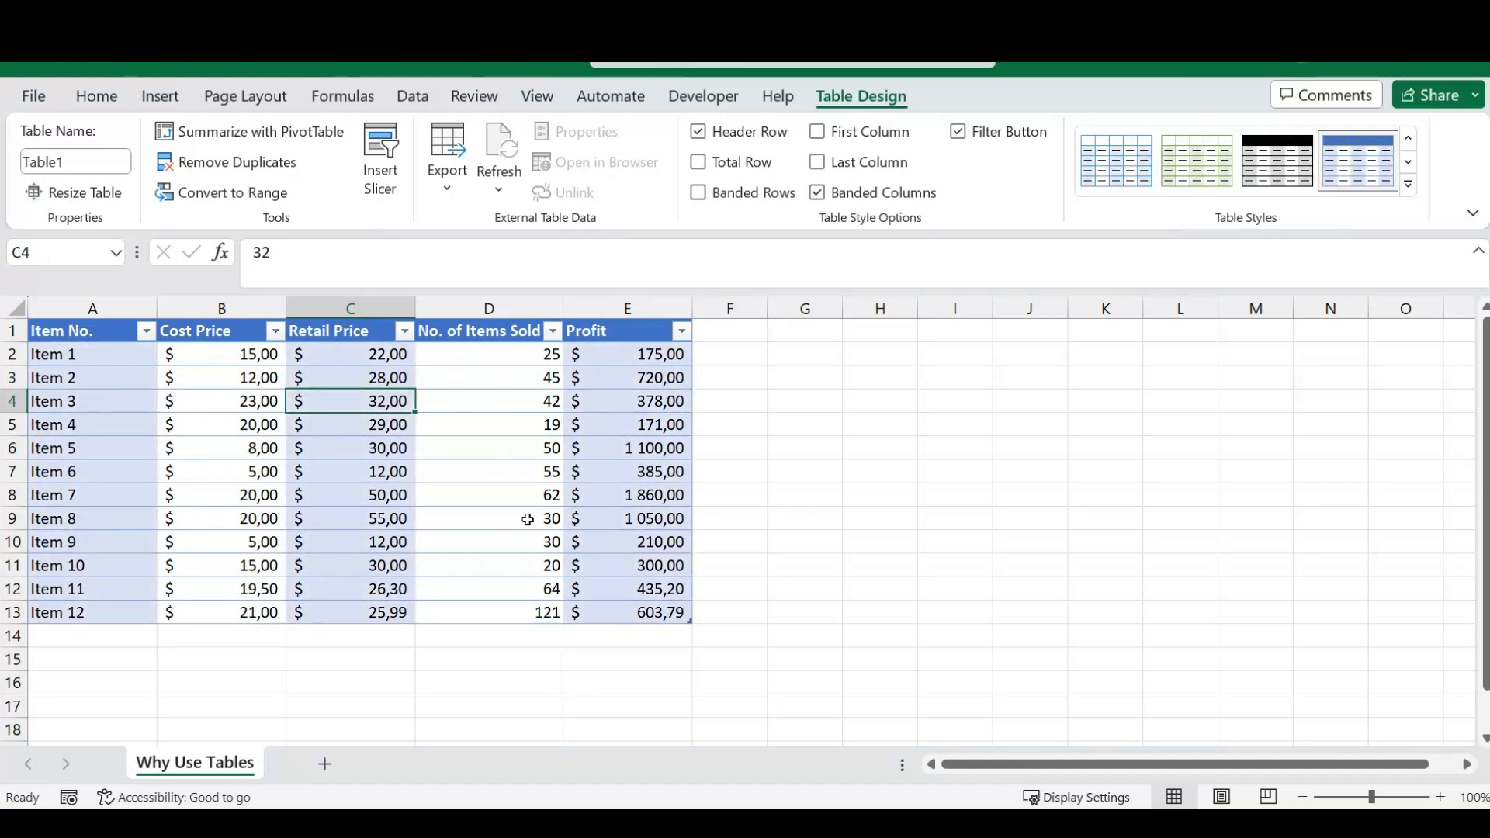
click(698, 193)
click(812, 193)
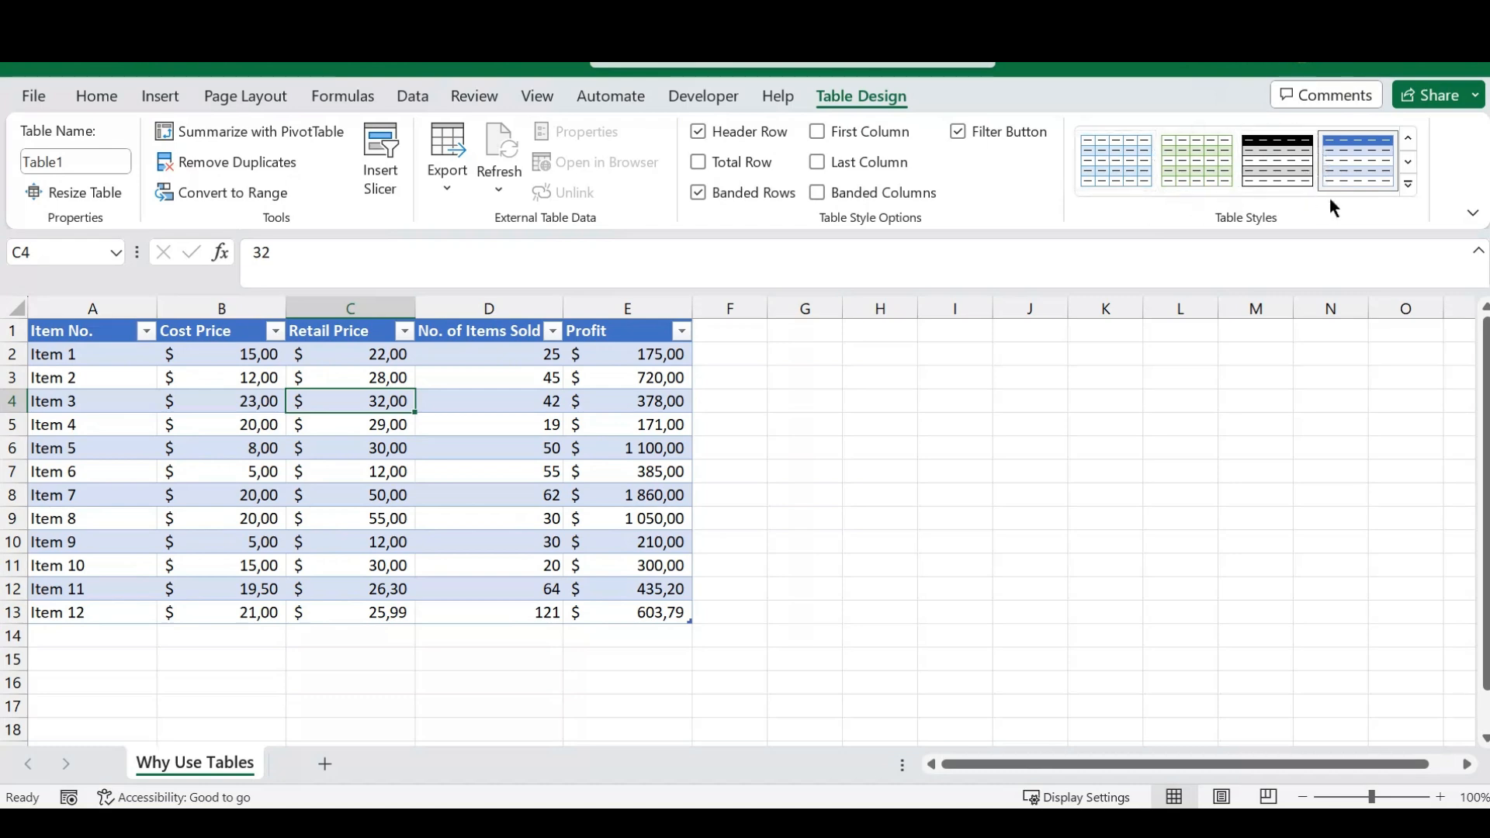
Step: Browse the Light, Medium and Dark table styles and preview them on the table without applying one
click(1408, 185)
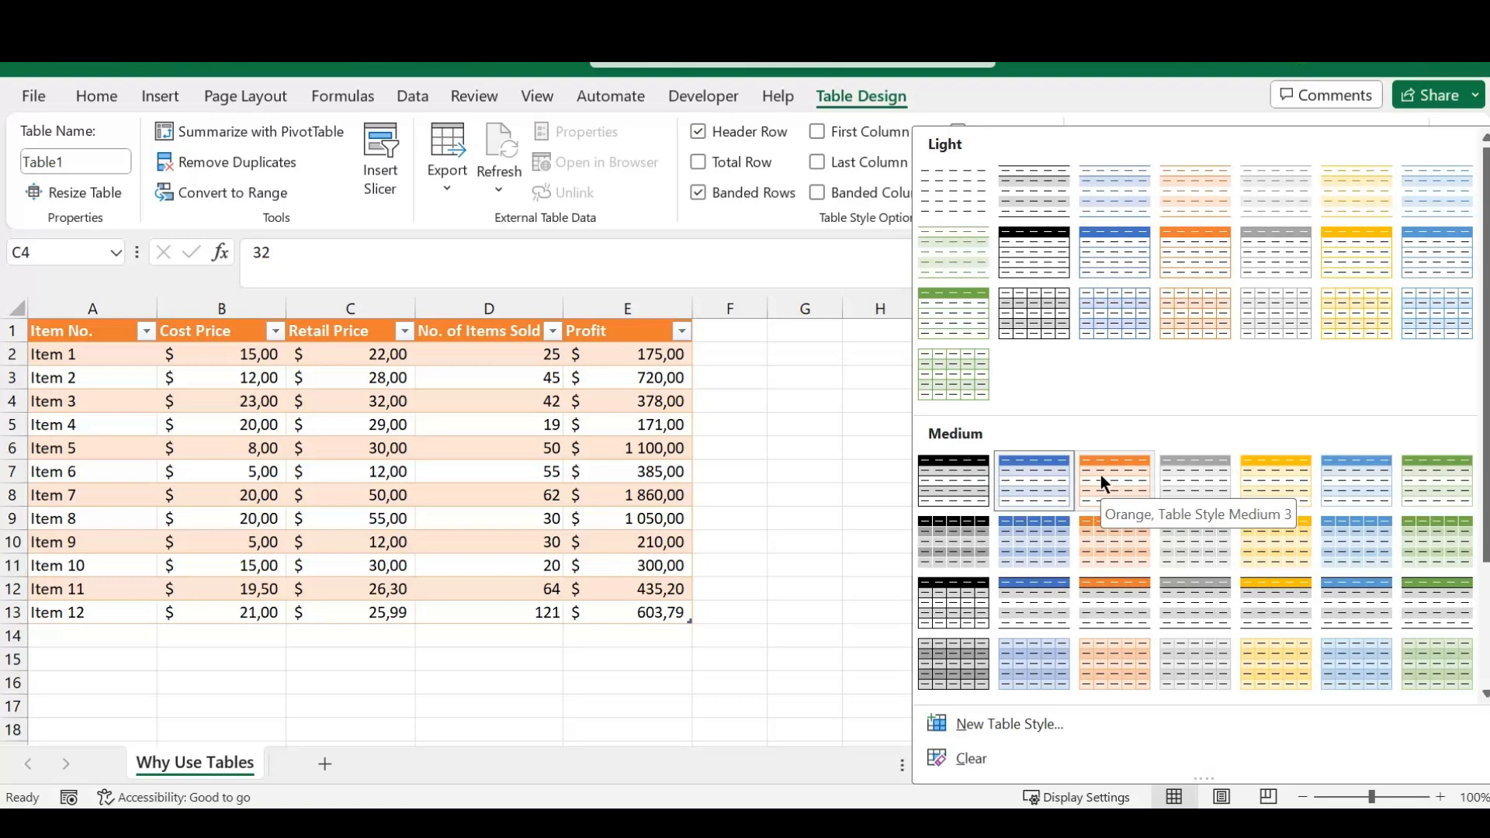
scroll(1486, 423, down, 1)
scroll(1487, 423, down, 3)
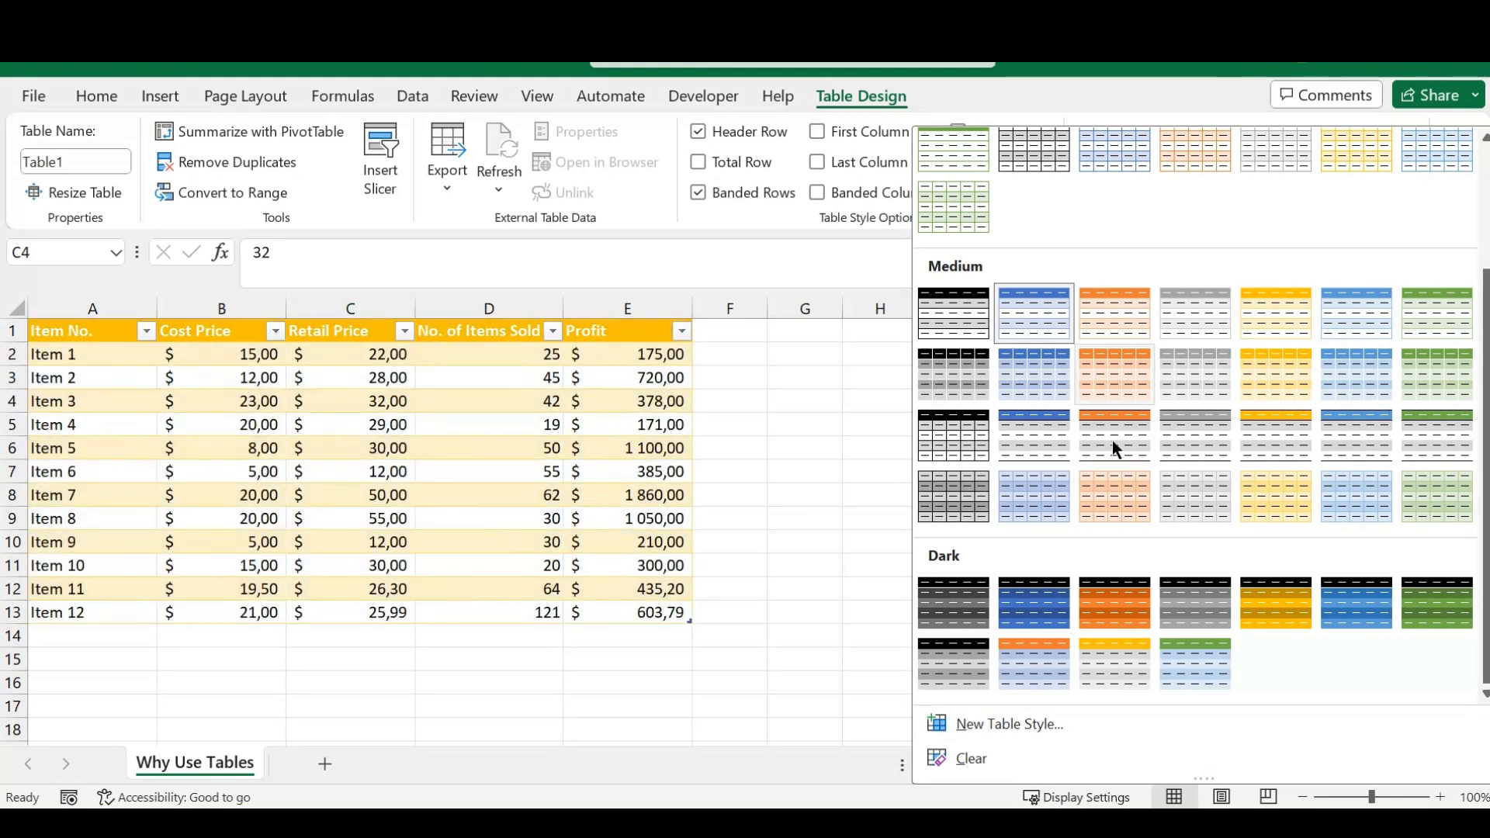
drag(1483, 546, 1484, 363)
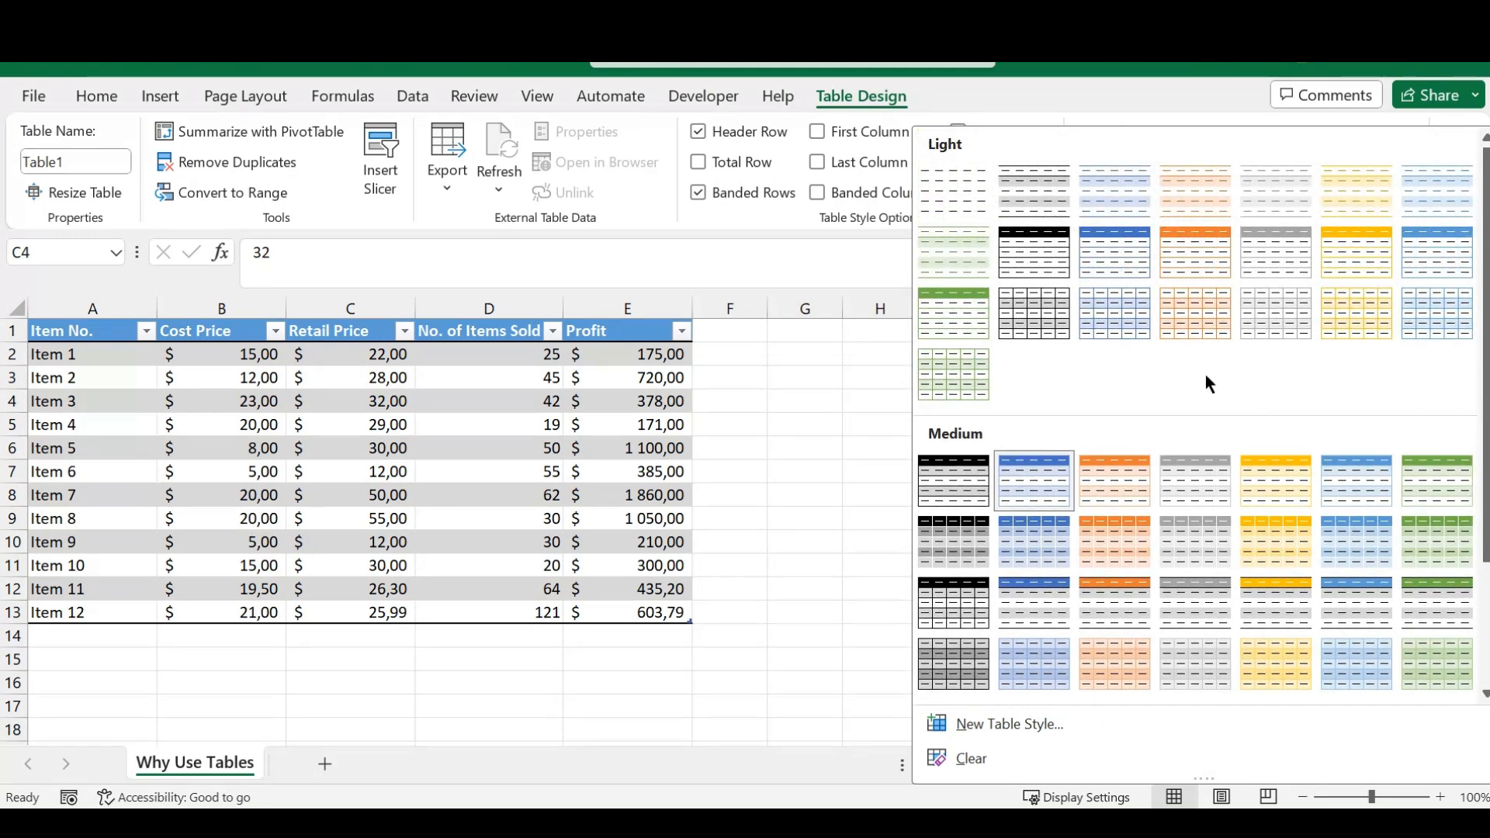
click(779, 468)
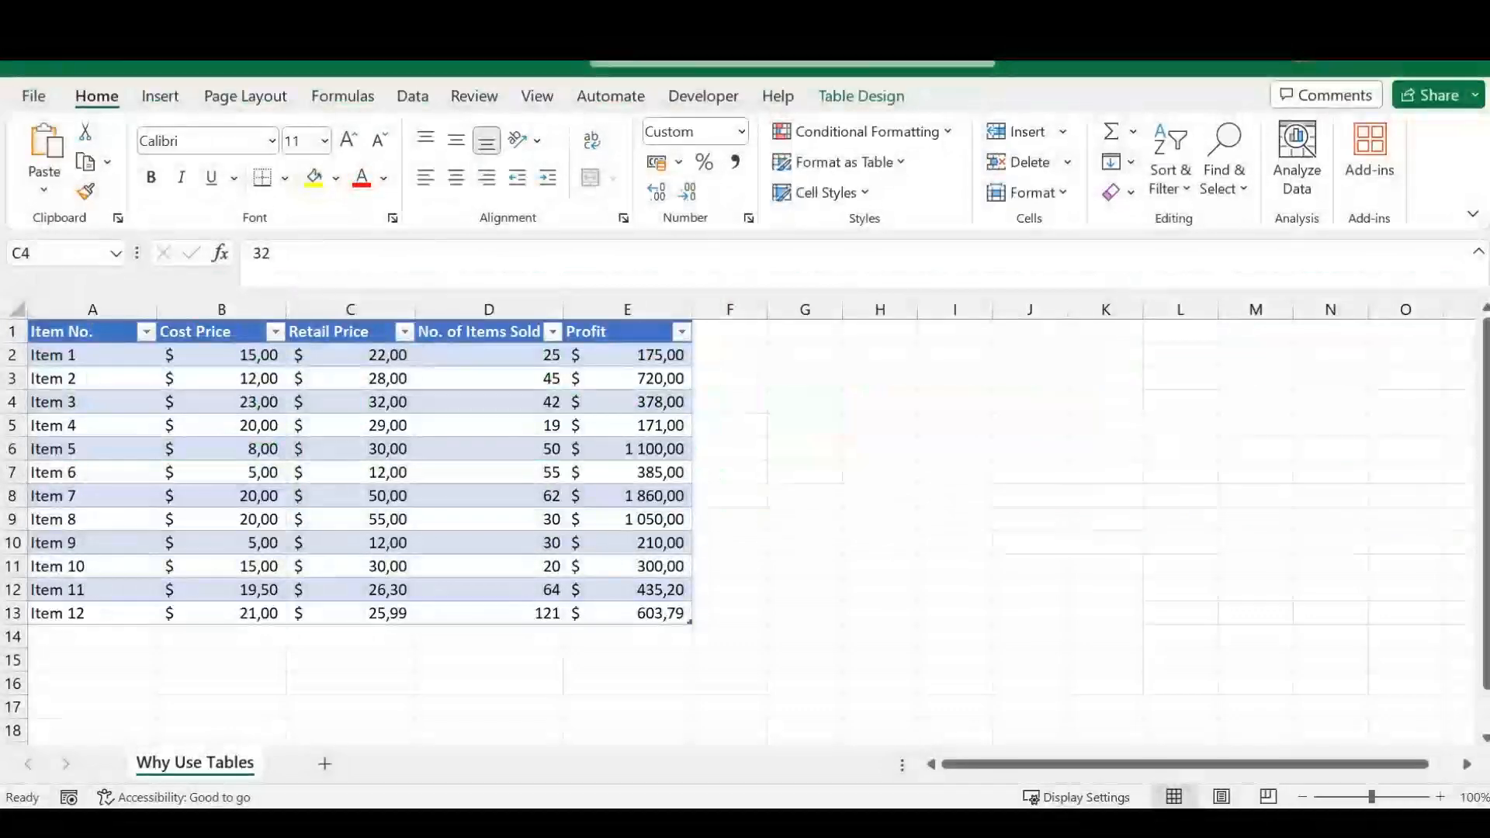
Step: Examine the column headings with the header row scrolled out of view while selecting various cells inside the table
click(735, 529)
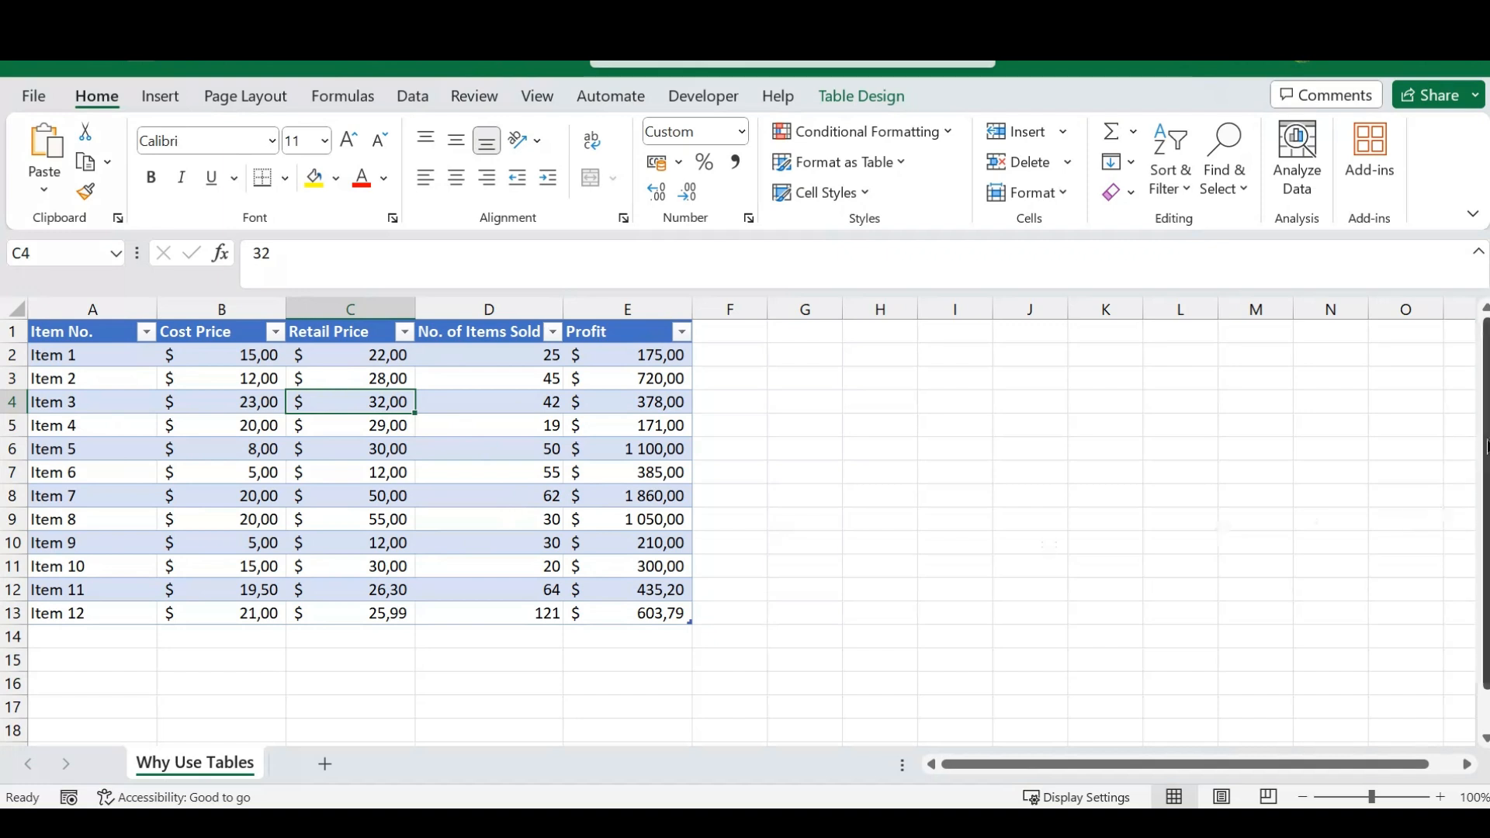
drag(1485, 420, 1484, 457)
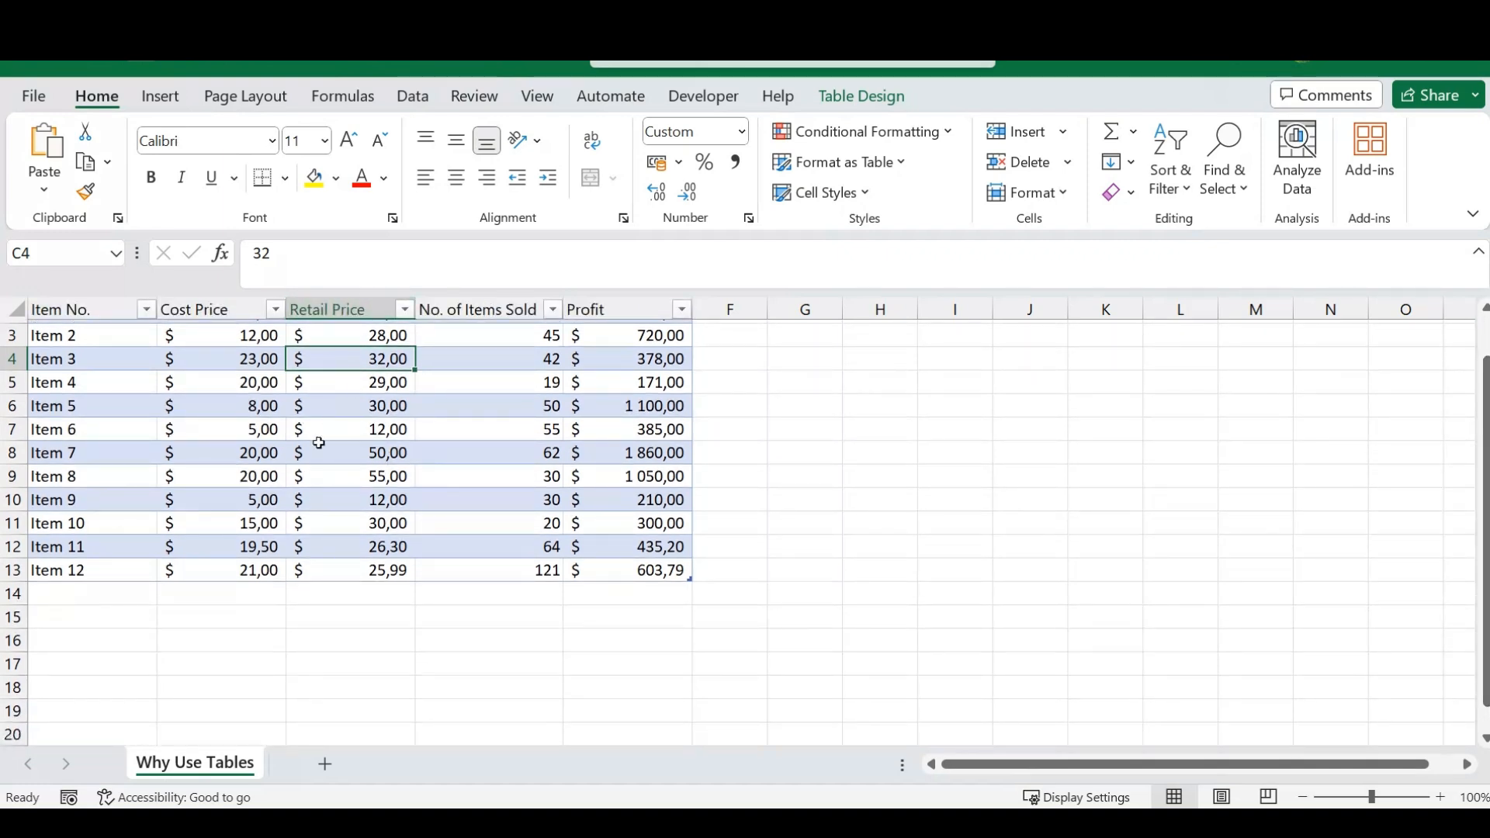
click(101, 359)
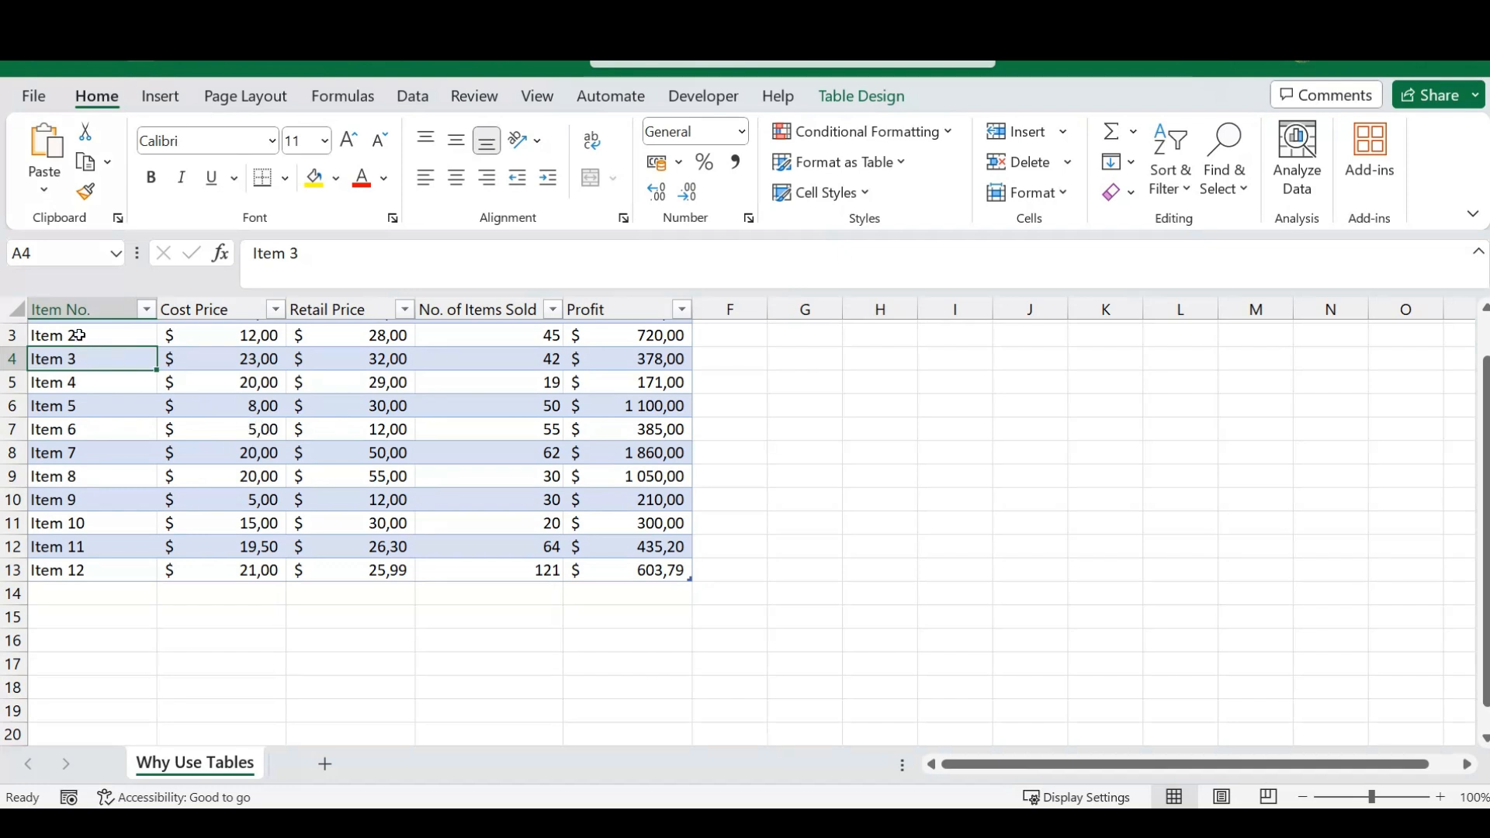
drag(77, 336, 82, 503)
click(235, 412)
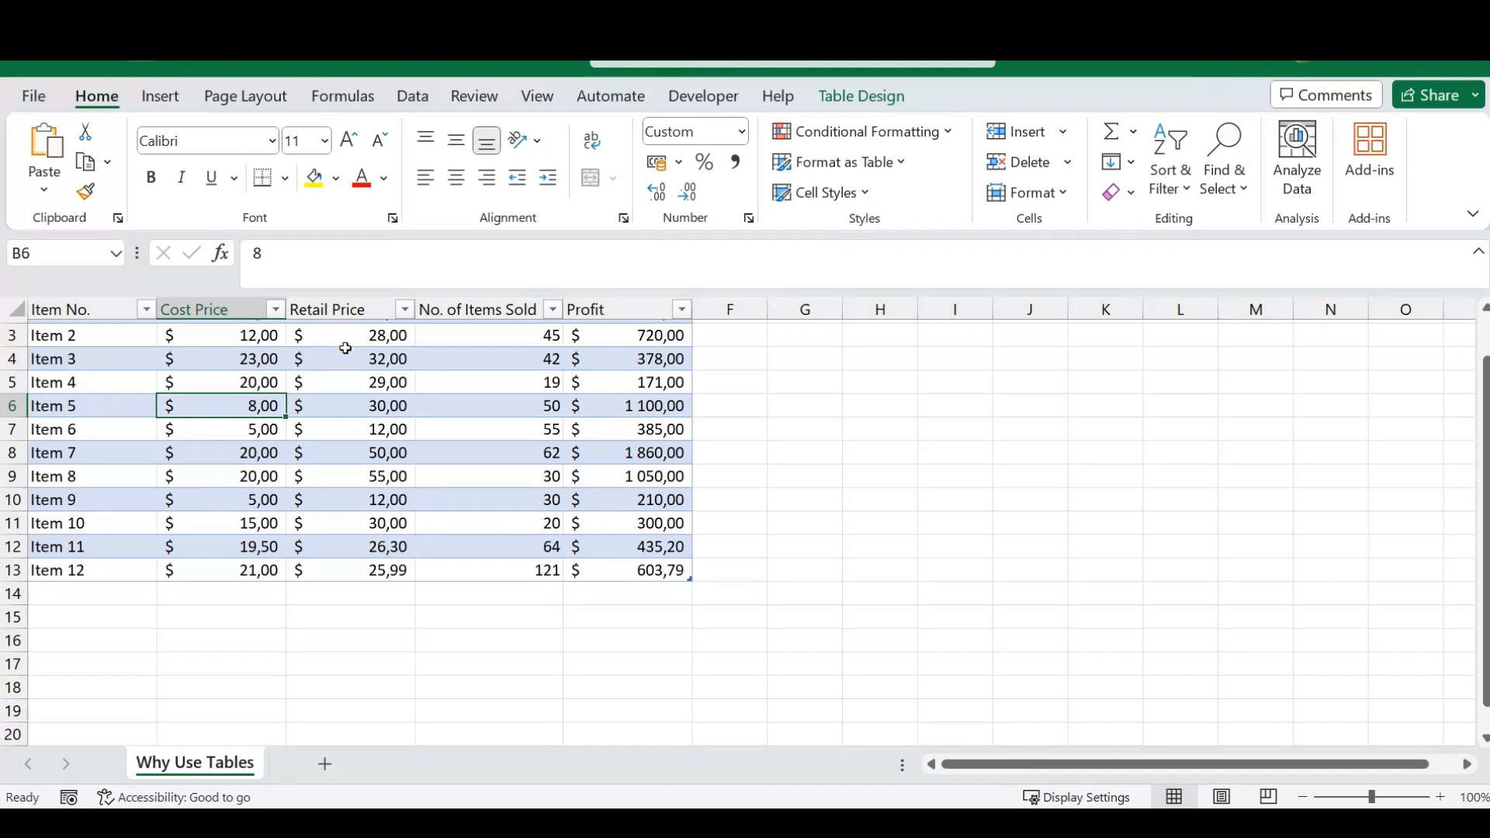
click(531, 390)
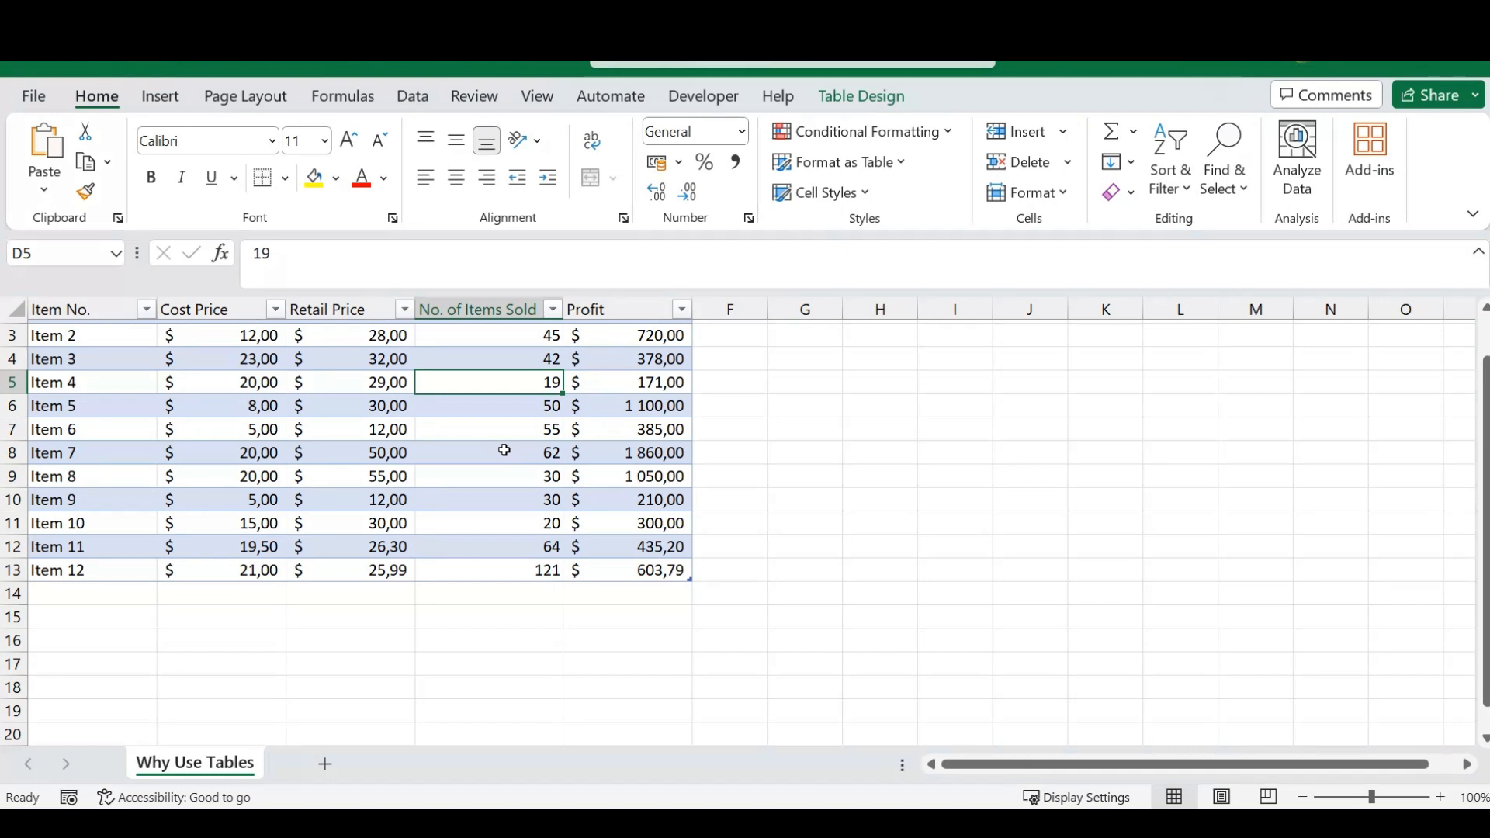
click(484, 469)
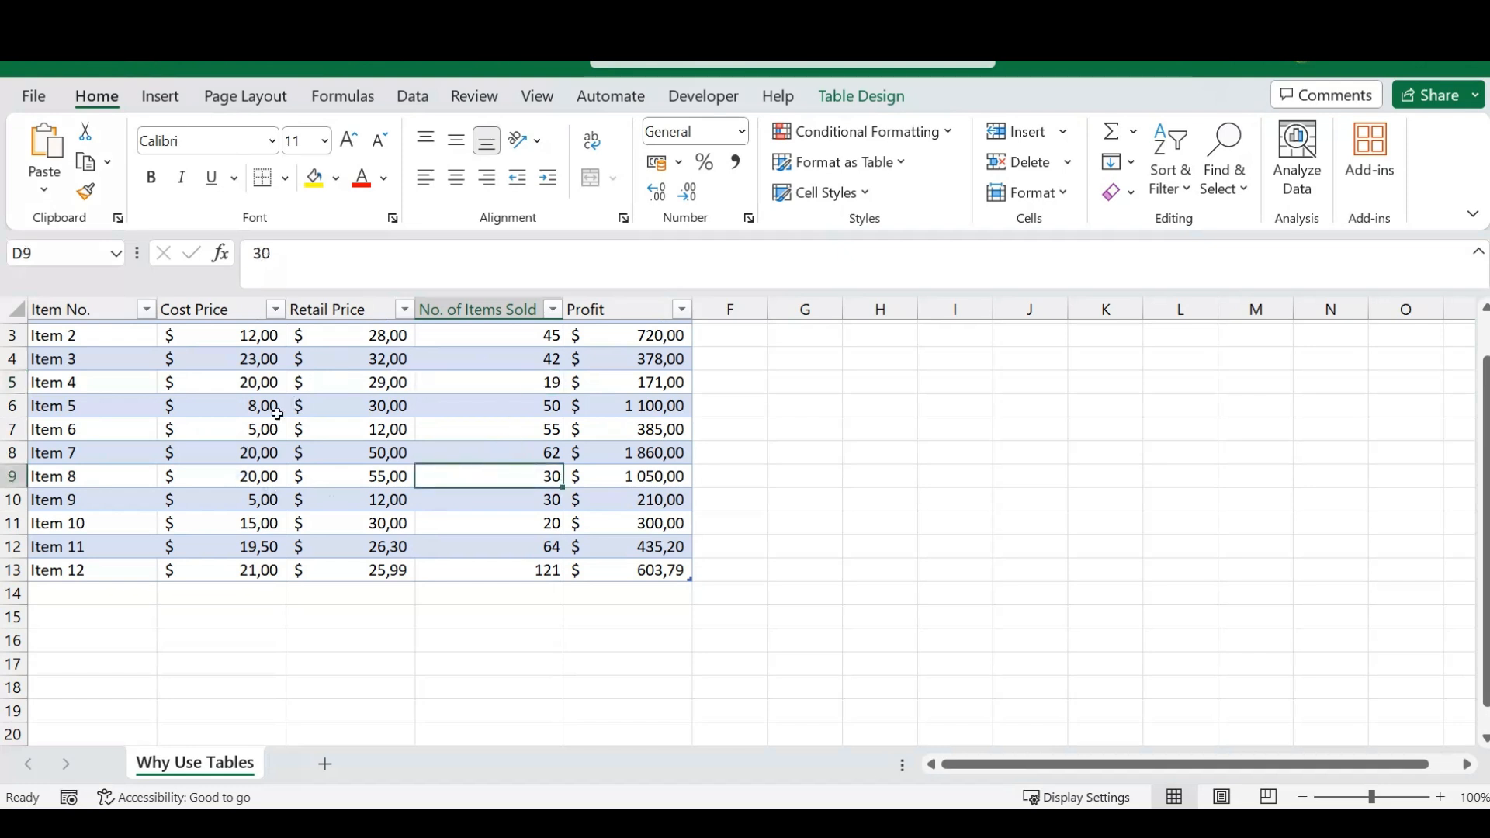
click(358, 407)
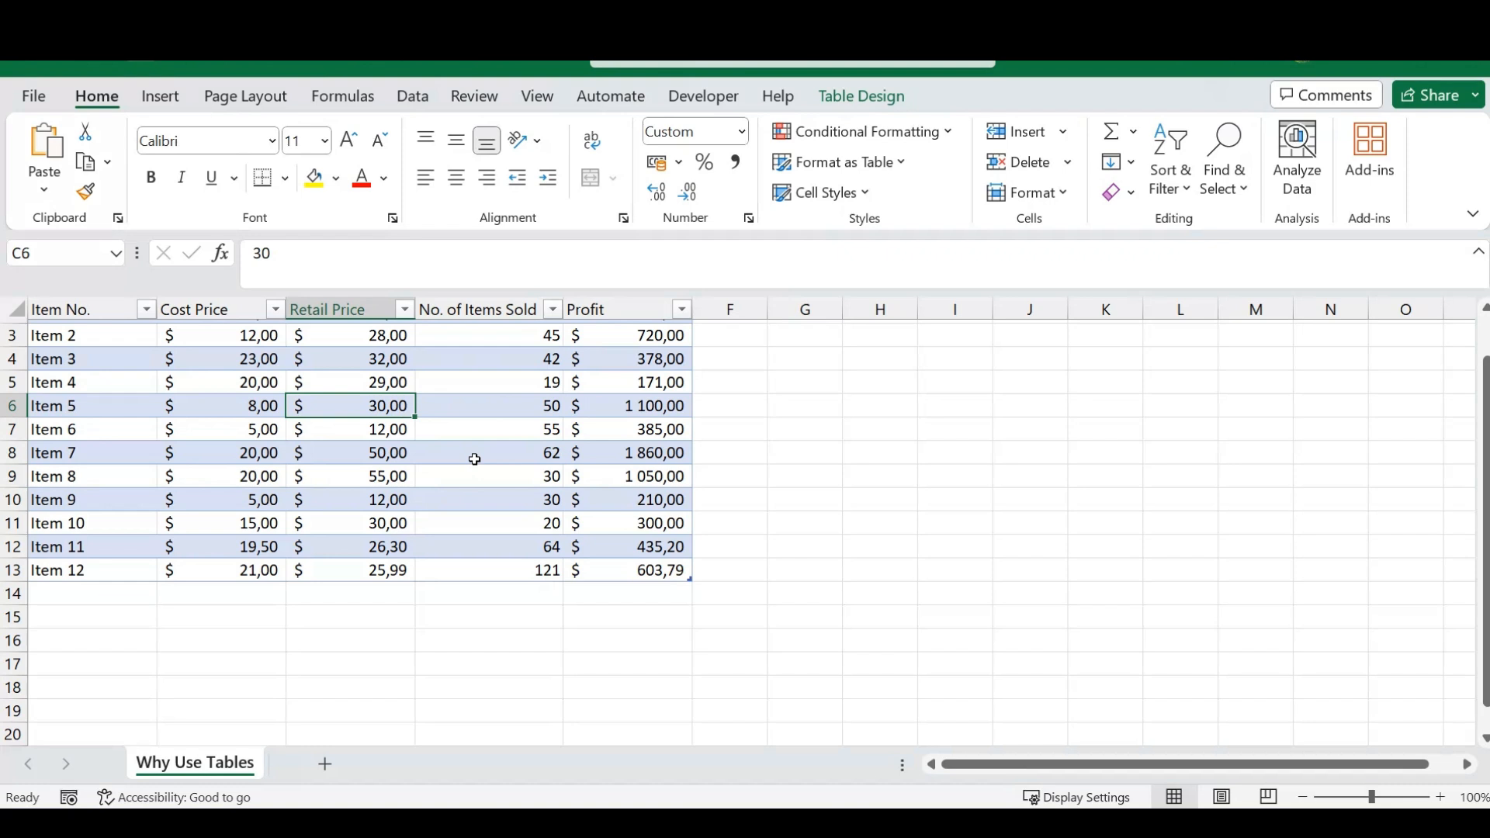
Step: Compare the column headings when cell G6 outside the table is selected and when a table cell is selected
click(800, 404)
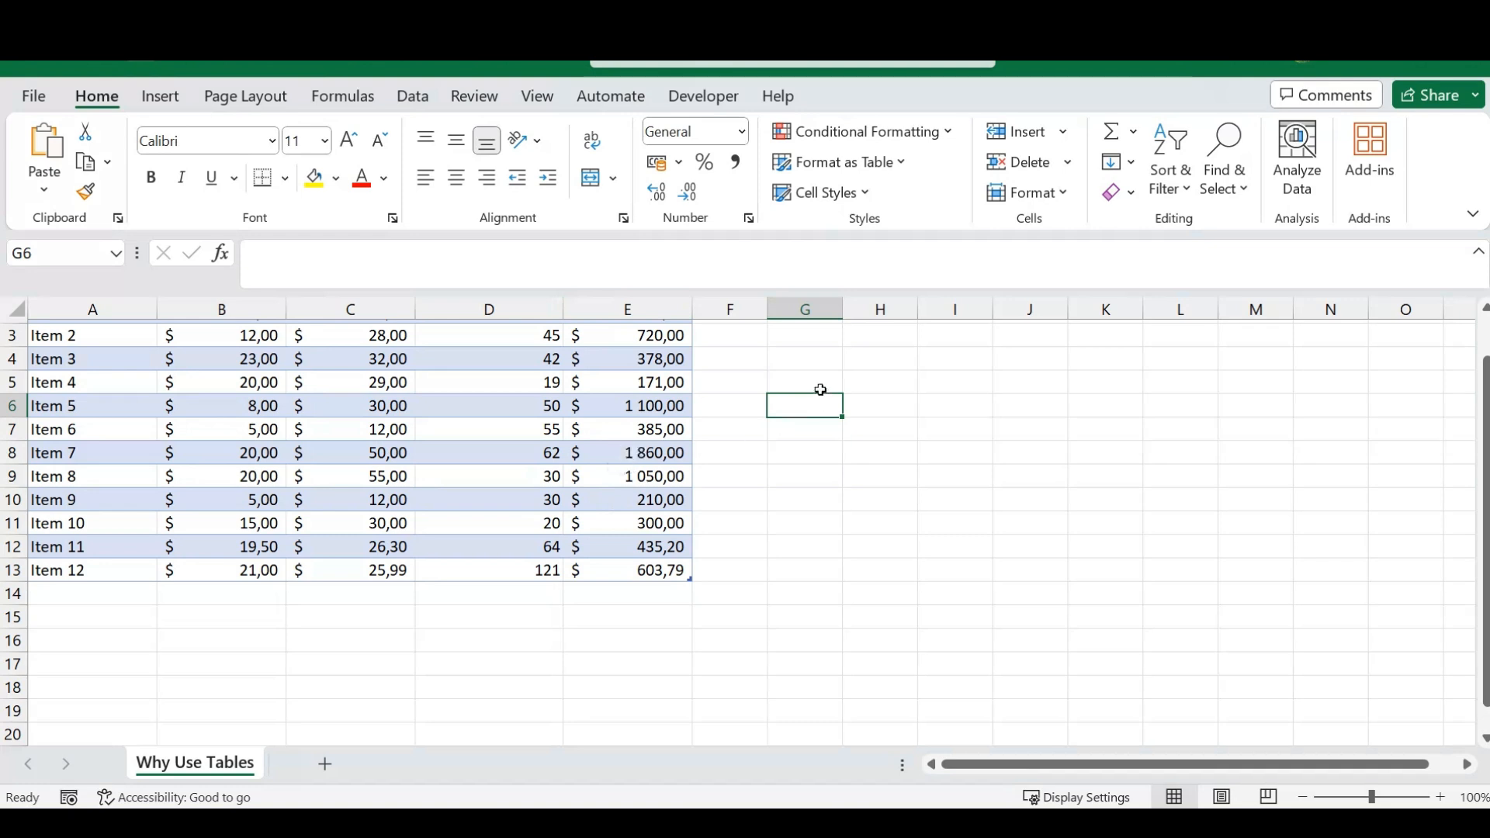
click(373, 452)
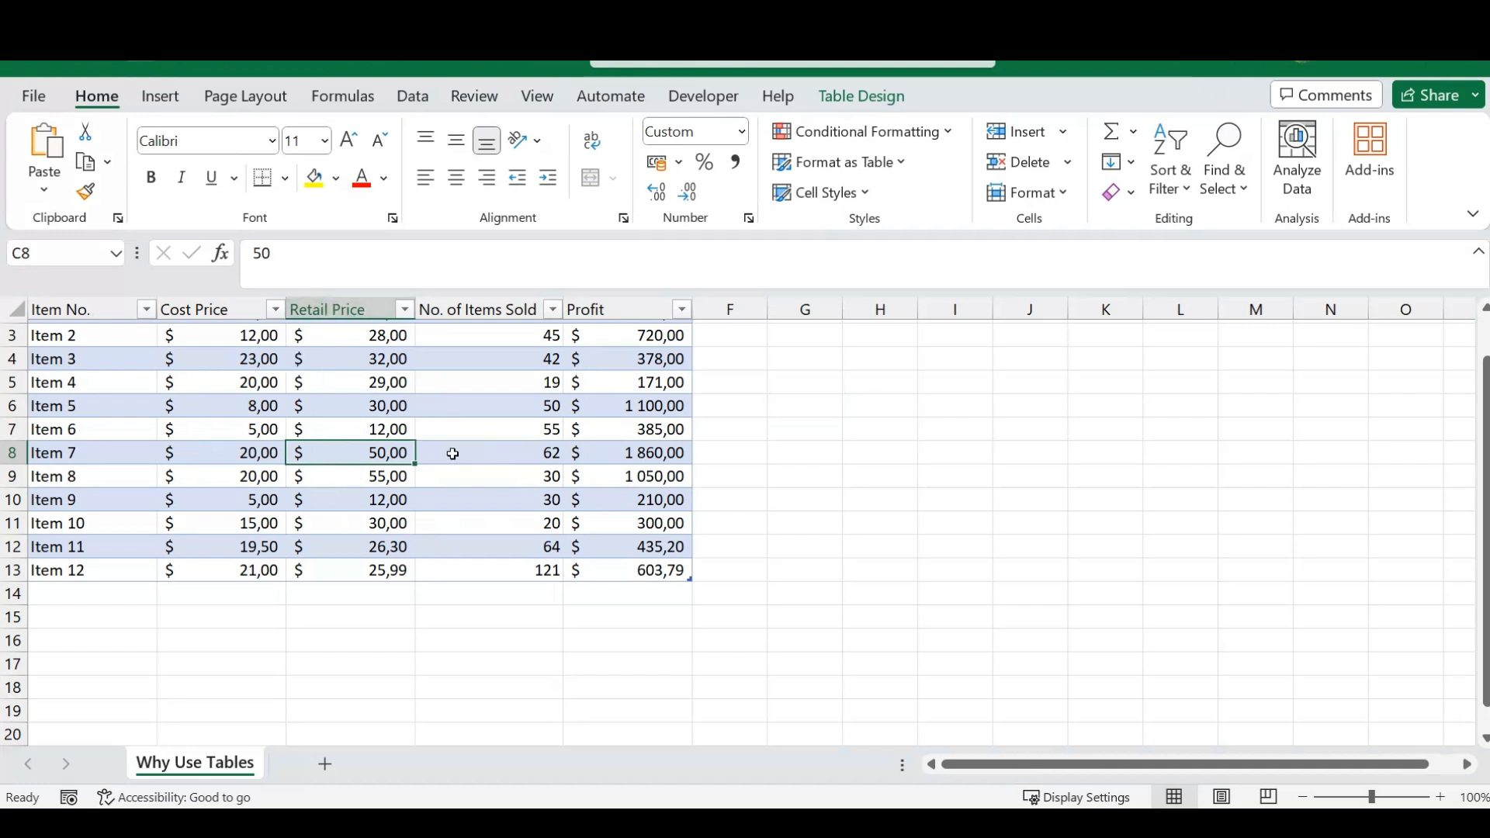
click(480, 433)
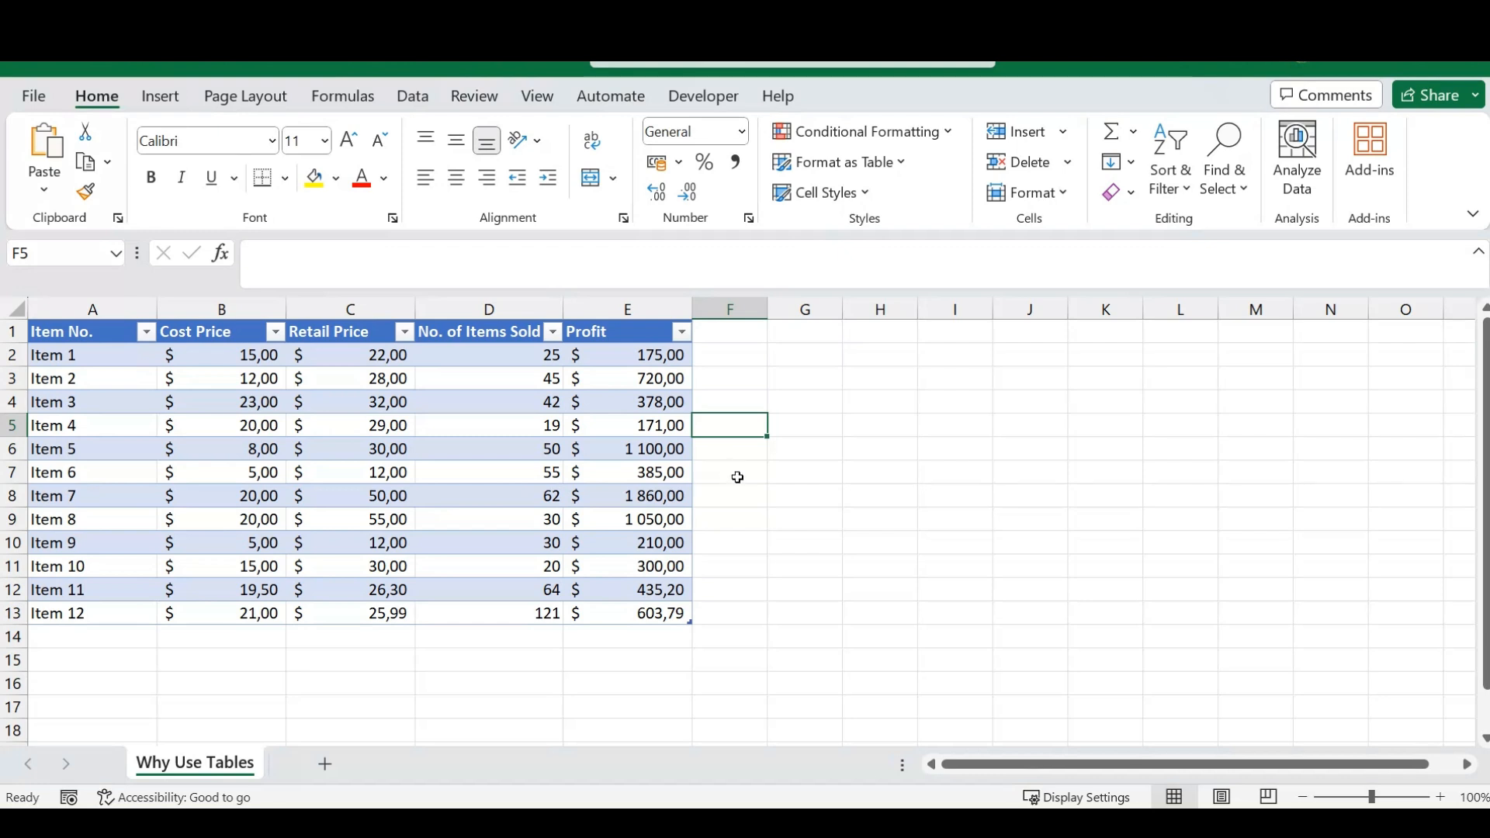
Step: Hide the filter buttons in the table's header row and show them again
click(213, 405)
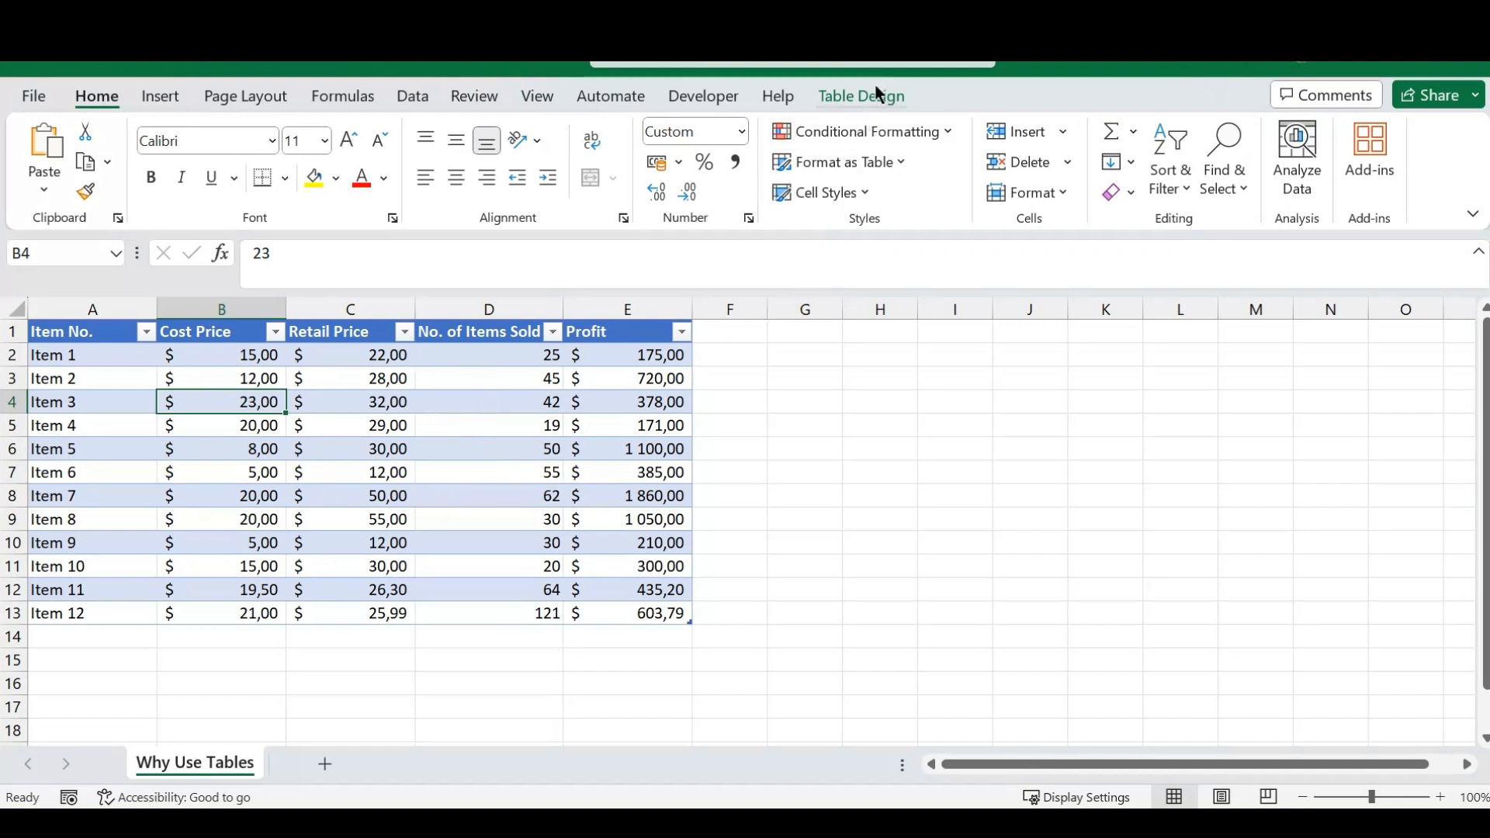
click(854, 93)
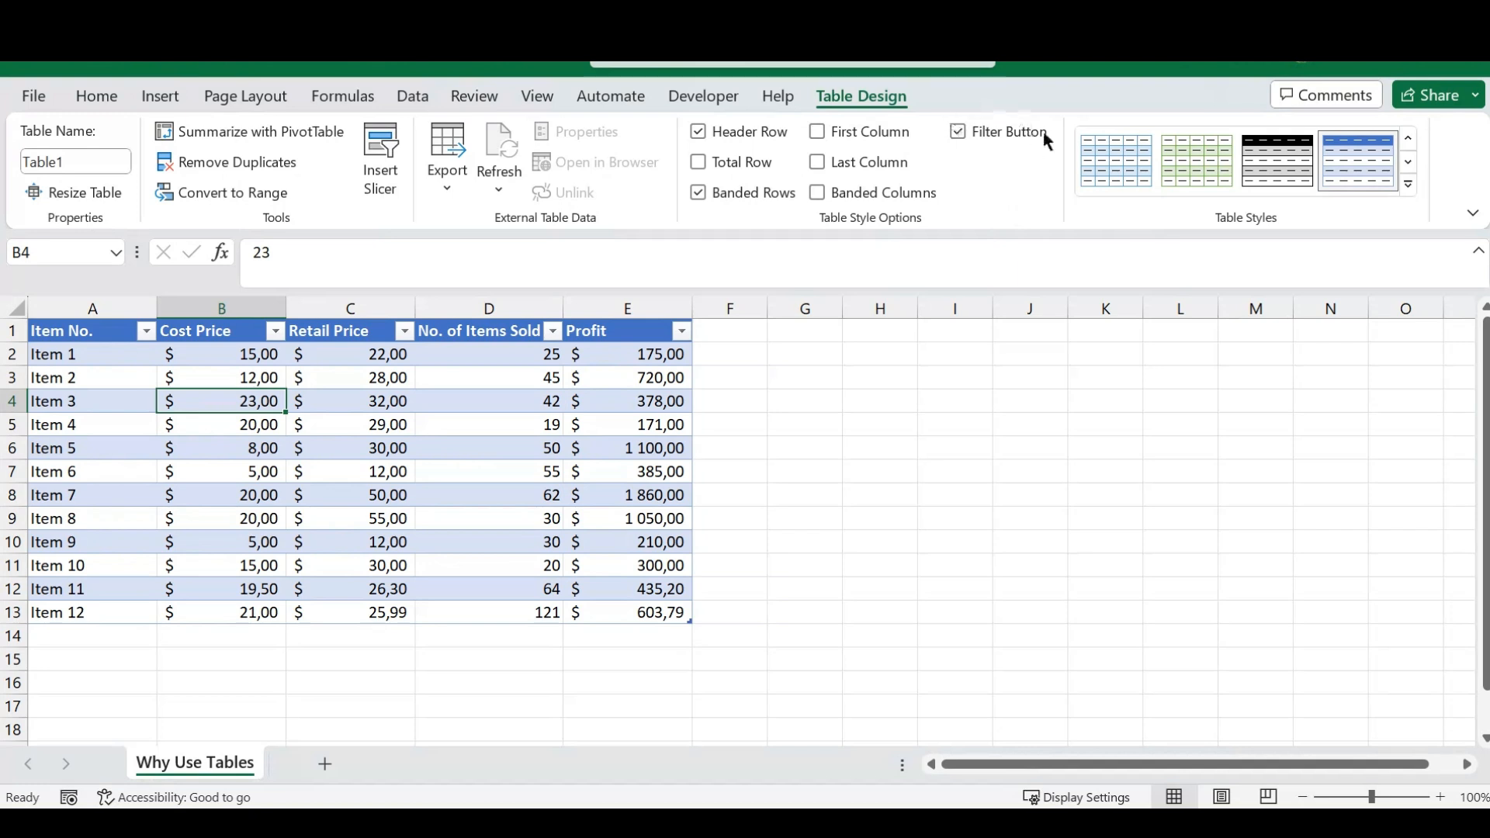
click(958, 131)
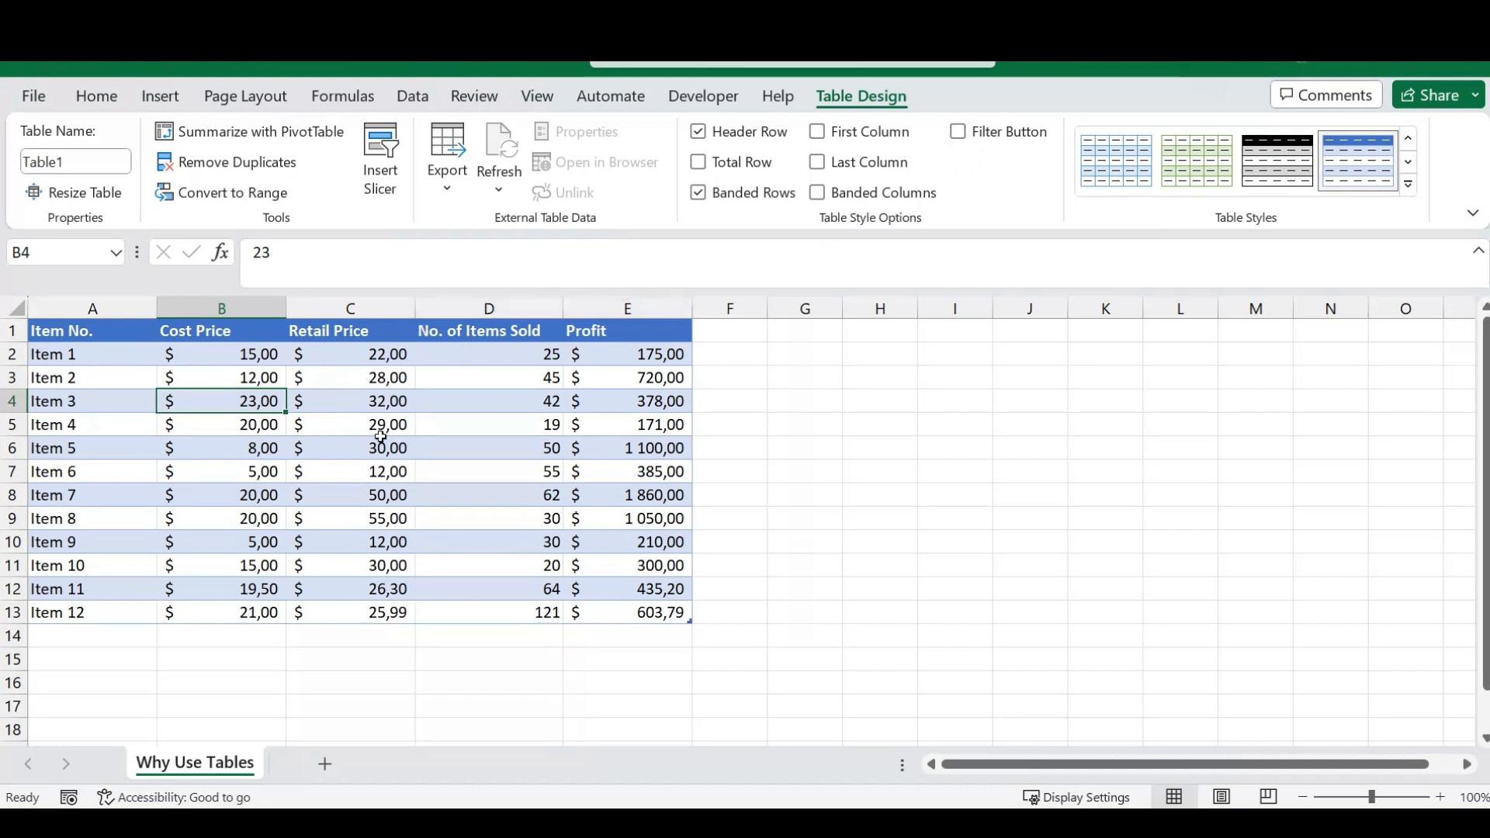
click(958, 132)
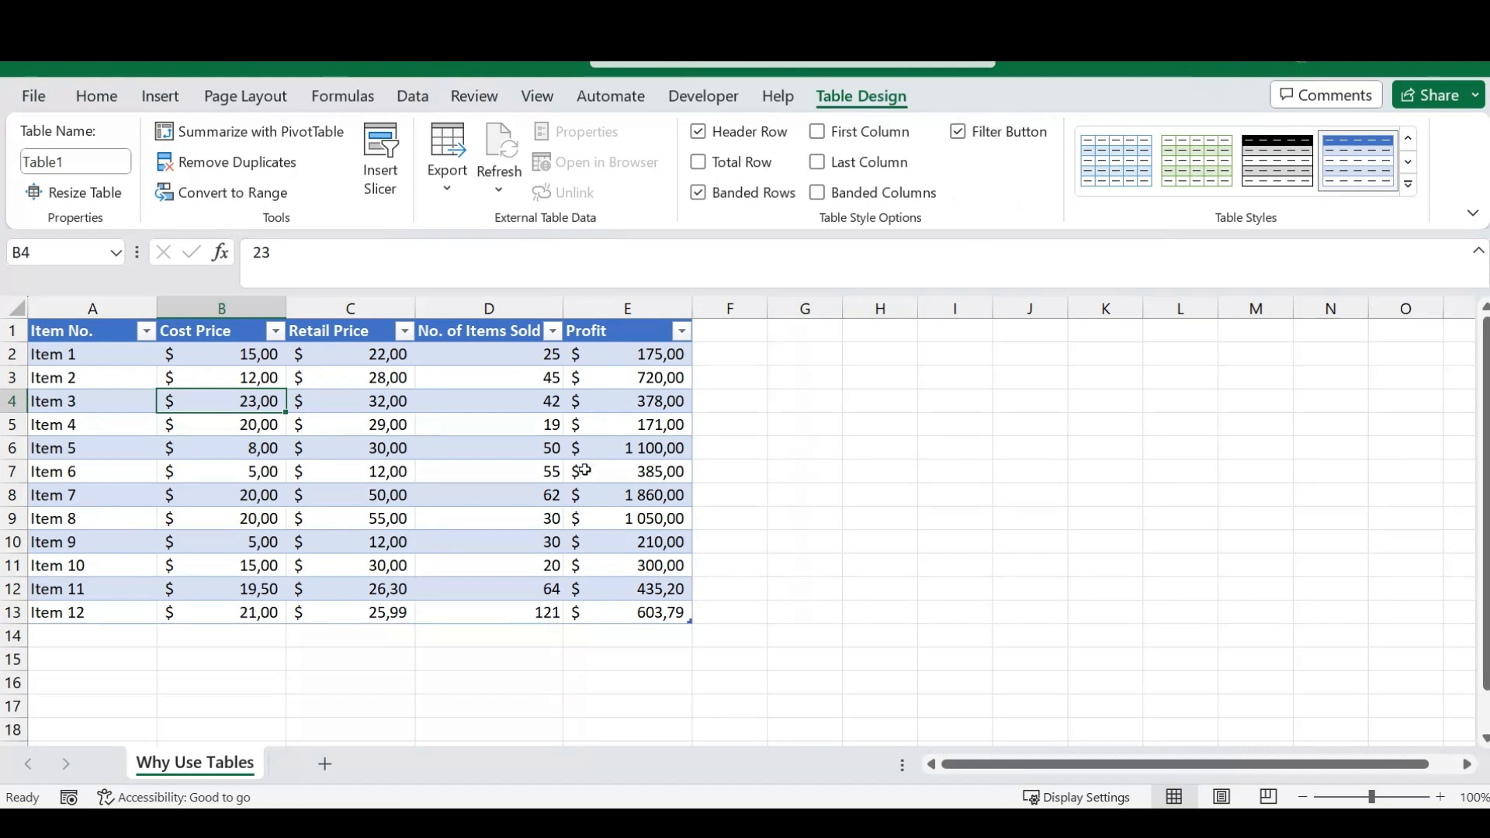
Step: Filter the Item No. column to exclude Item 1, Item 10, Item 11, Item 12 and Item 2
click(192, 433)
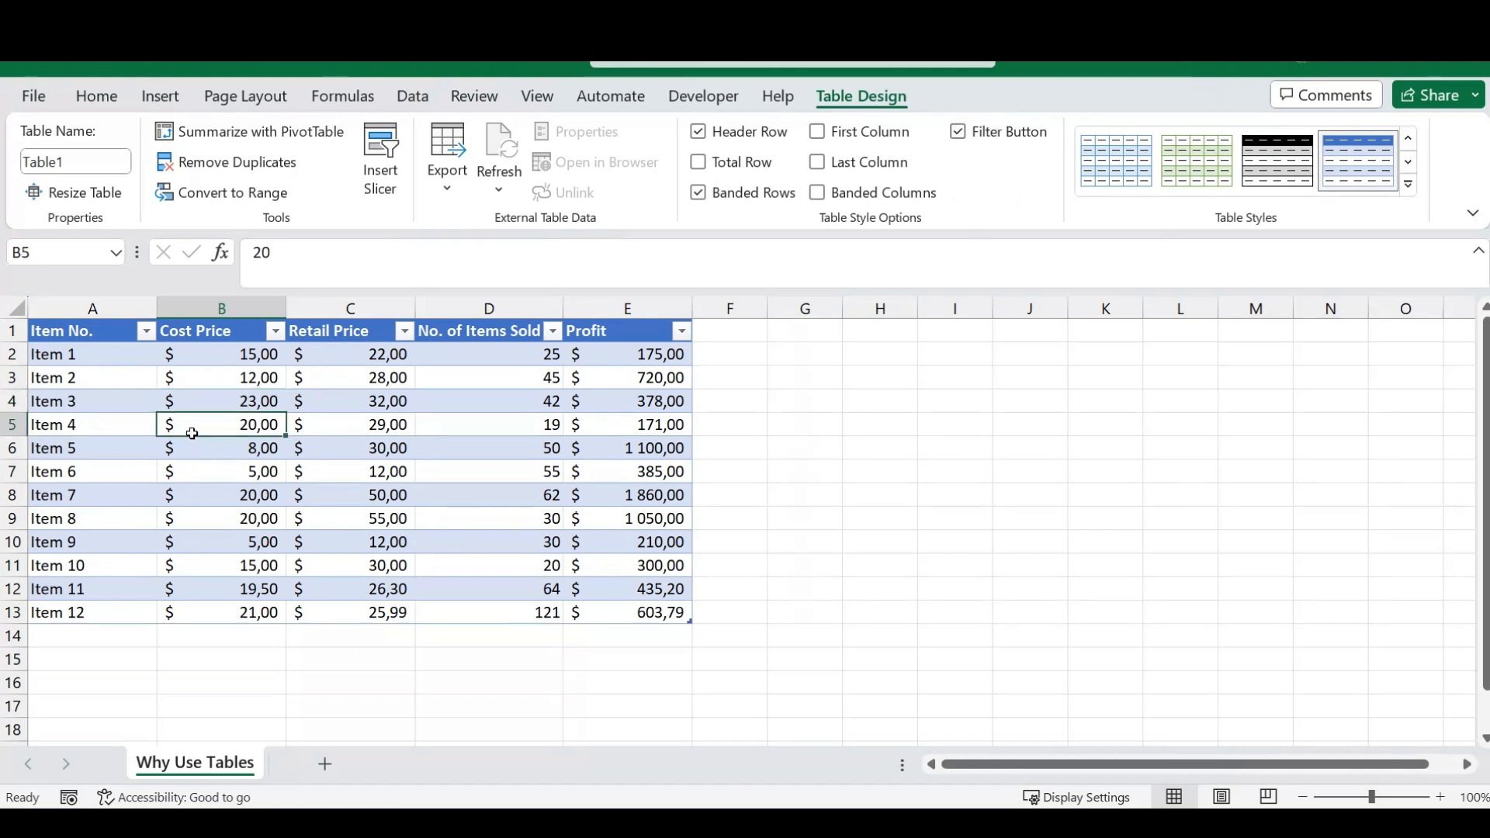
click(102, 91)
click(128, 403)
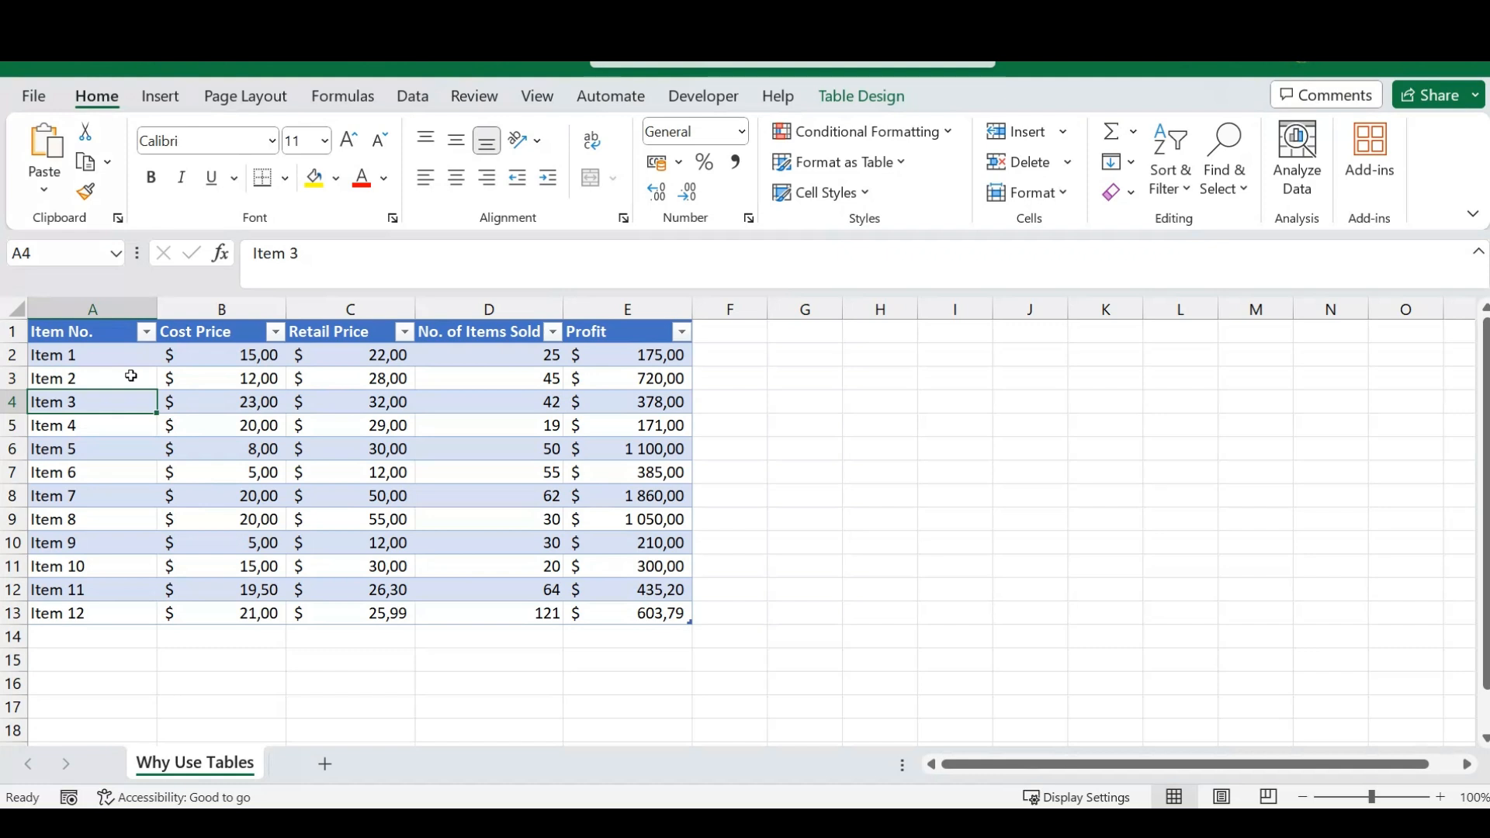
click(144, 332)
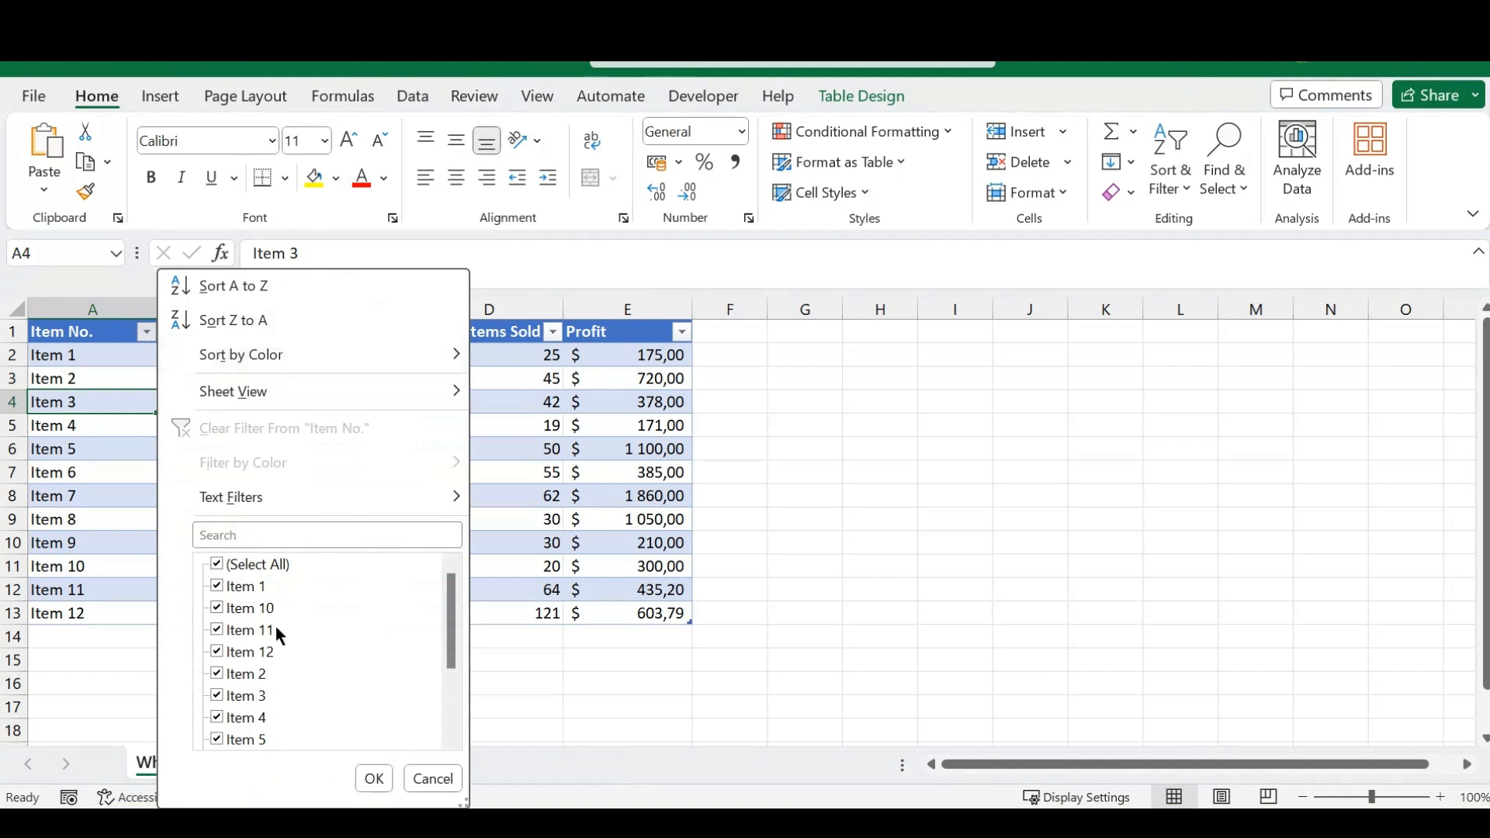
click(217, 588)
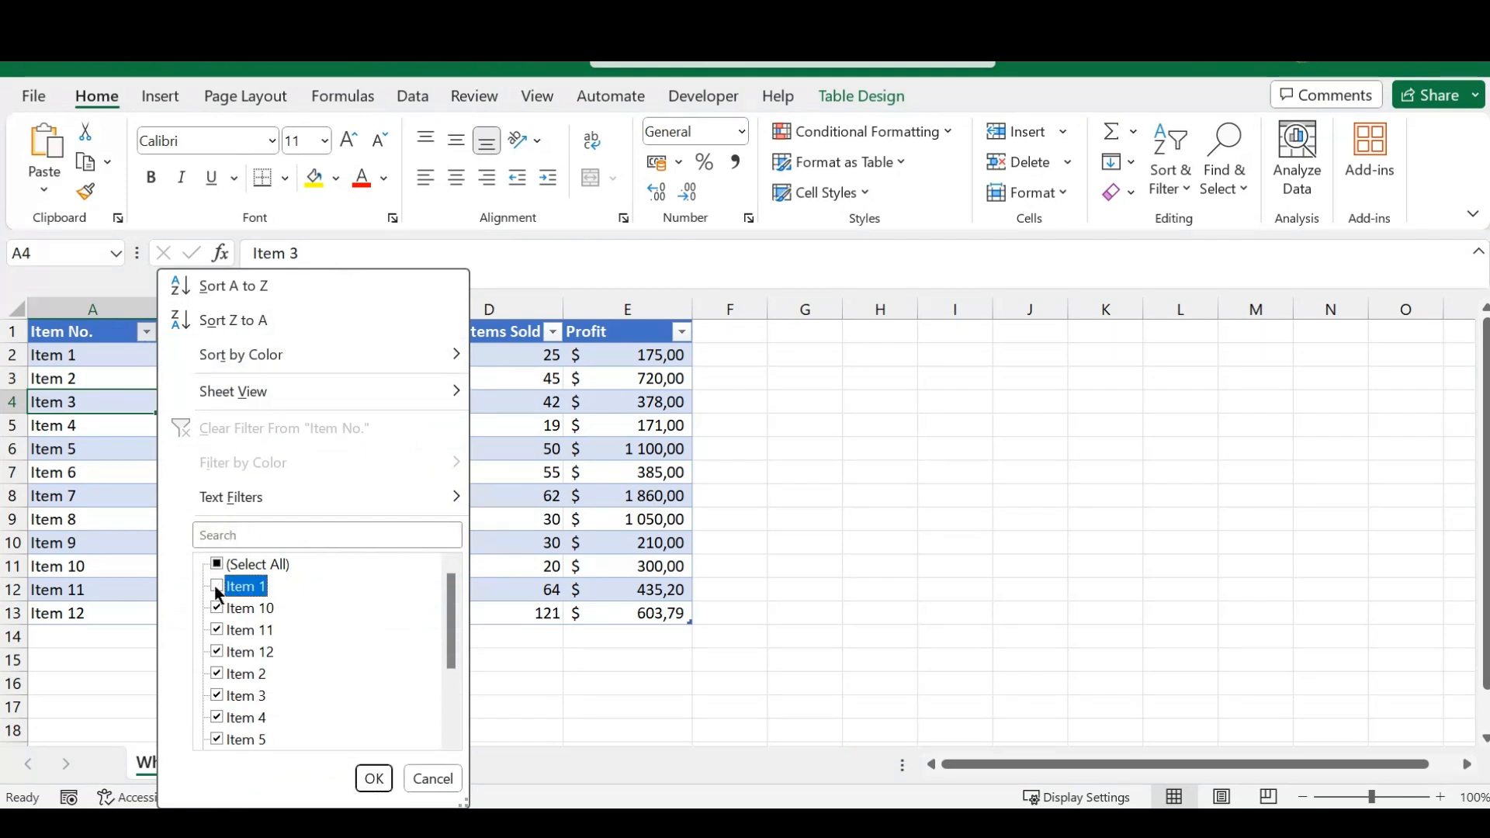
click(218, 608)
click(217, 629)
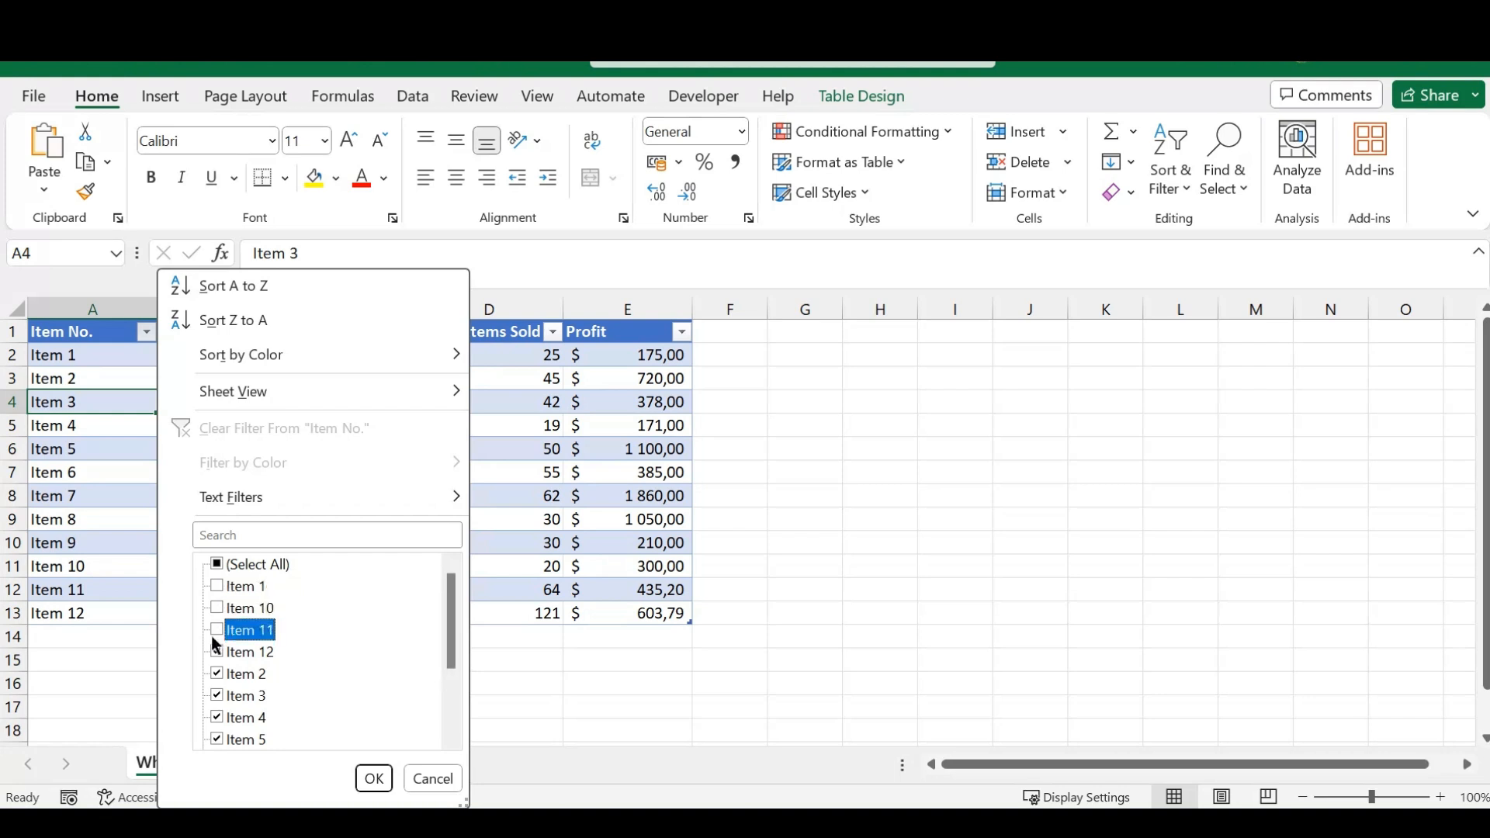
click(218, 652)
click(217, 674)
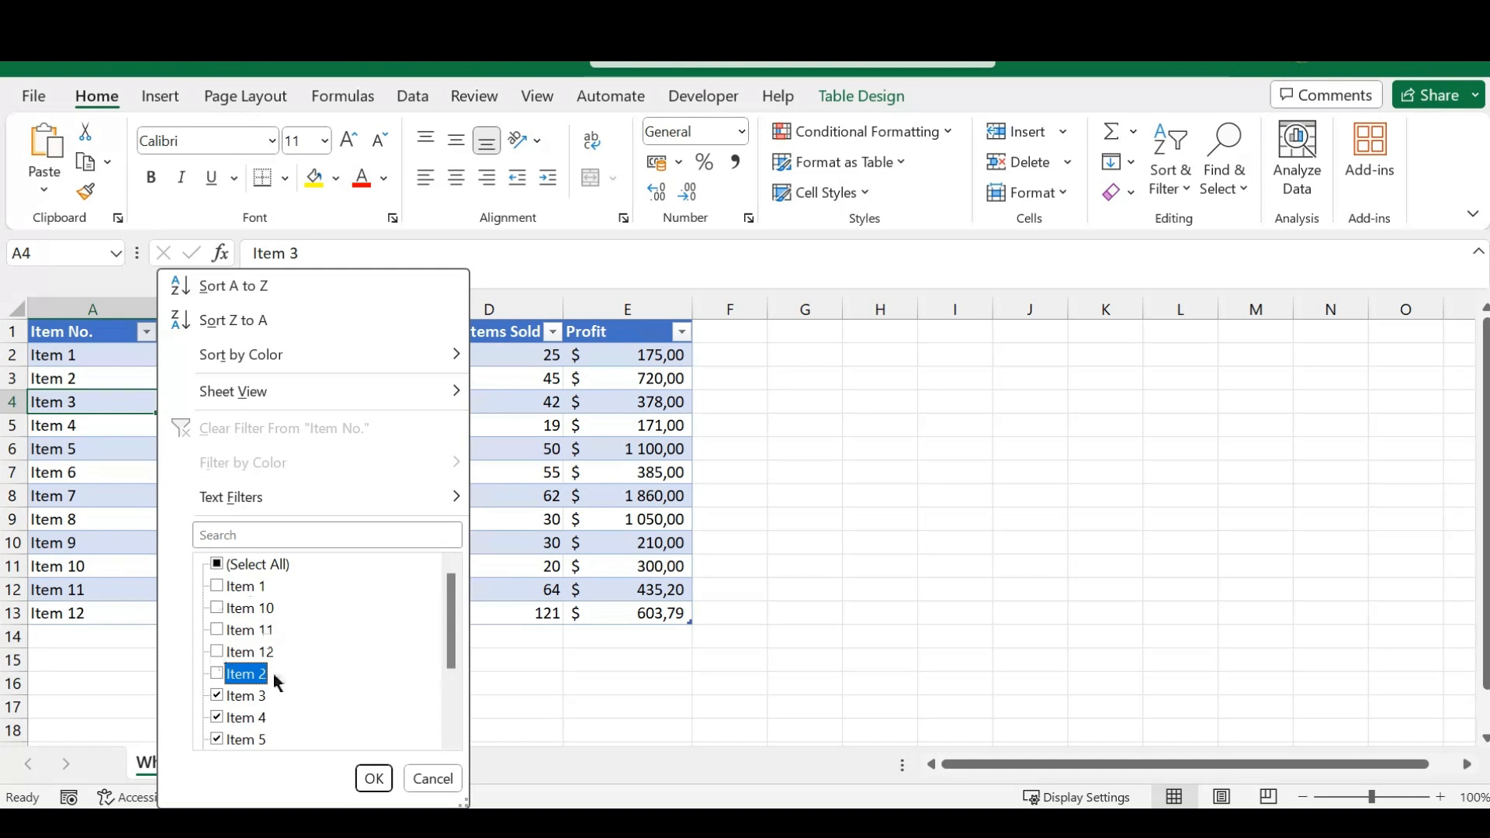
click(374, 778)
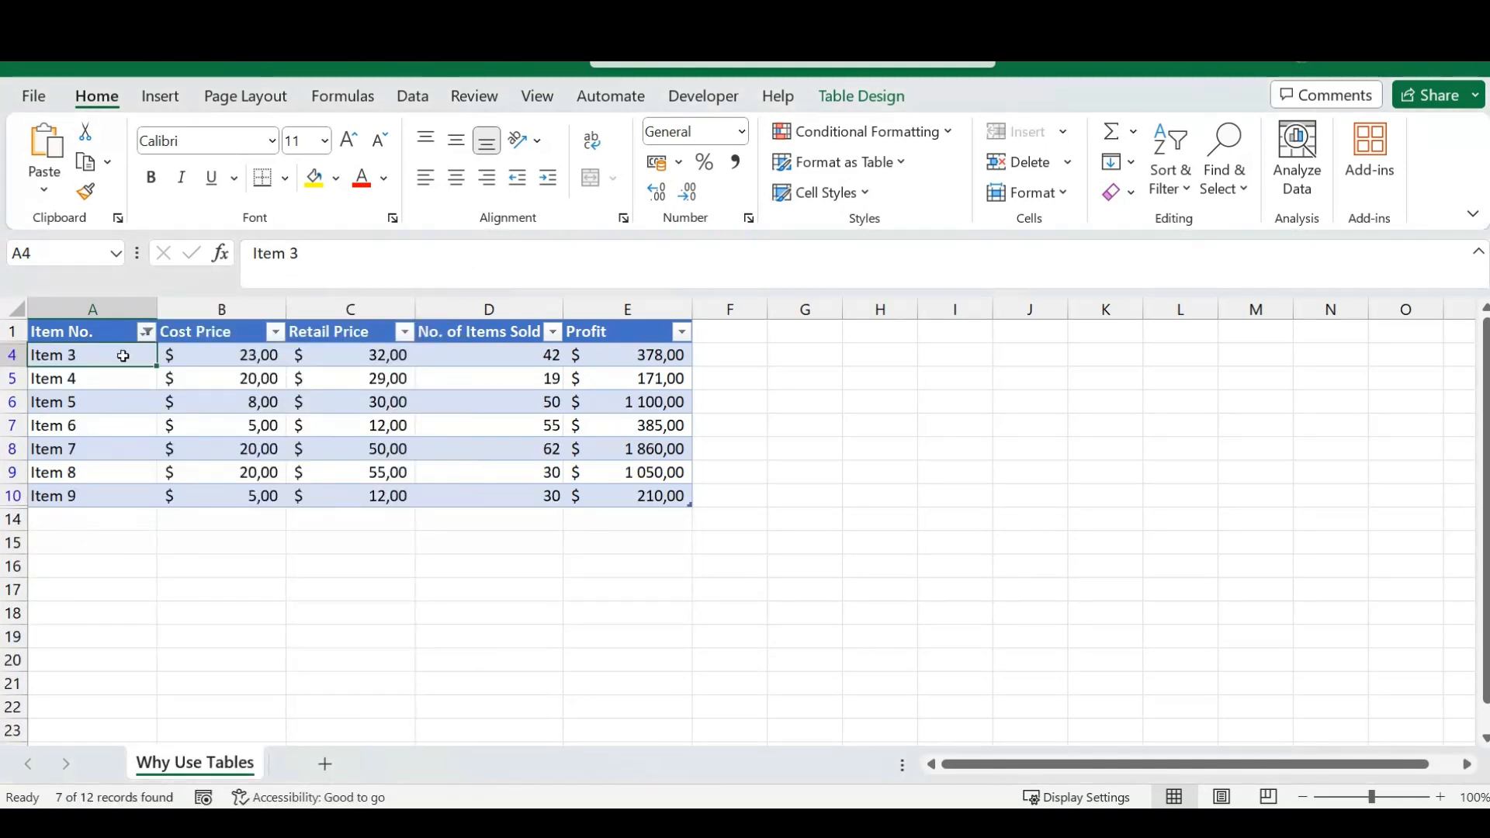
drag(118, 355, 635, 495)
click(202, 544)
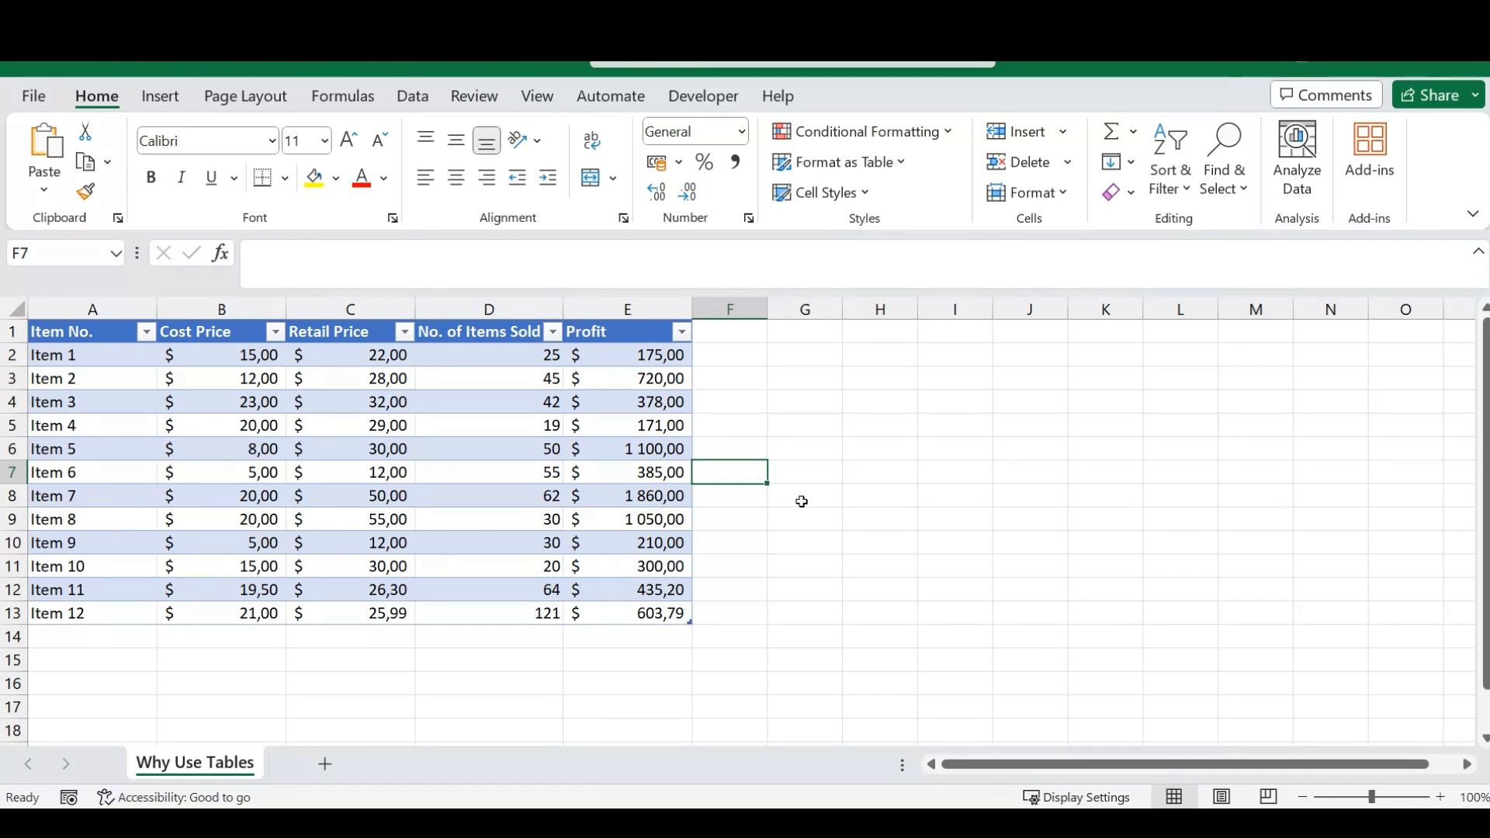
Step: Add a new table row by entering Item 13 in cell A14 directly below the last item
click(68, 641)
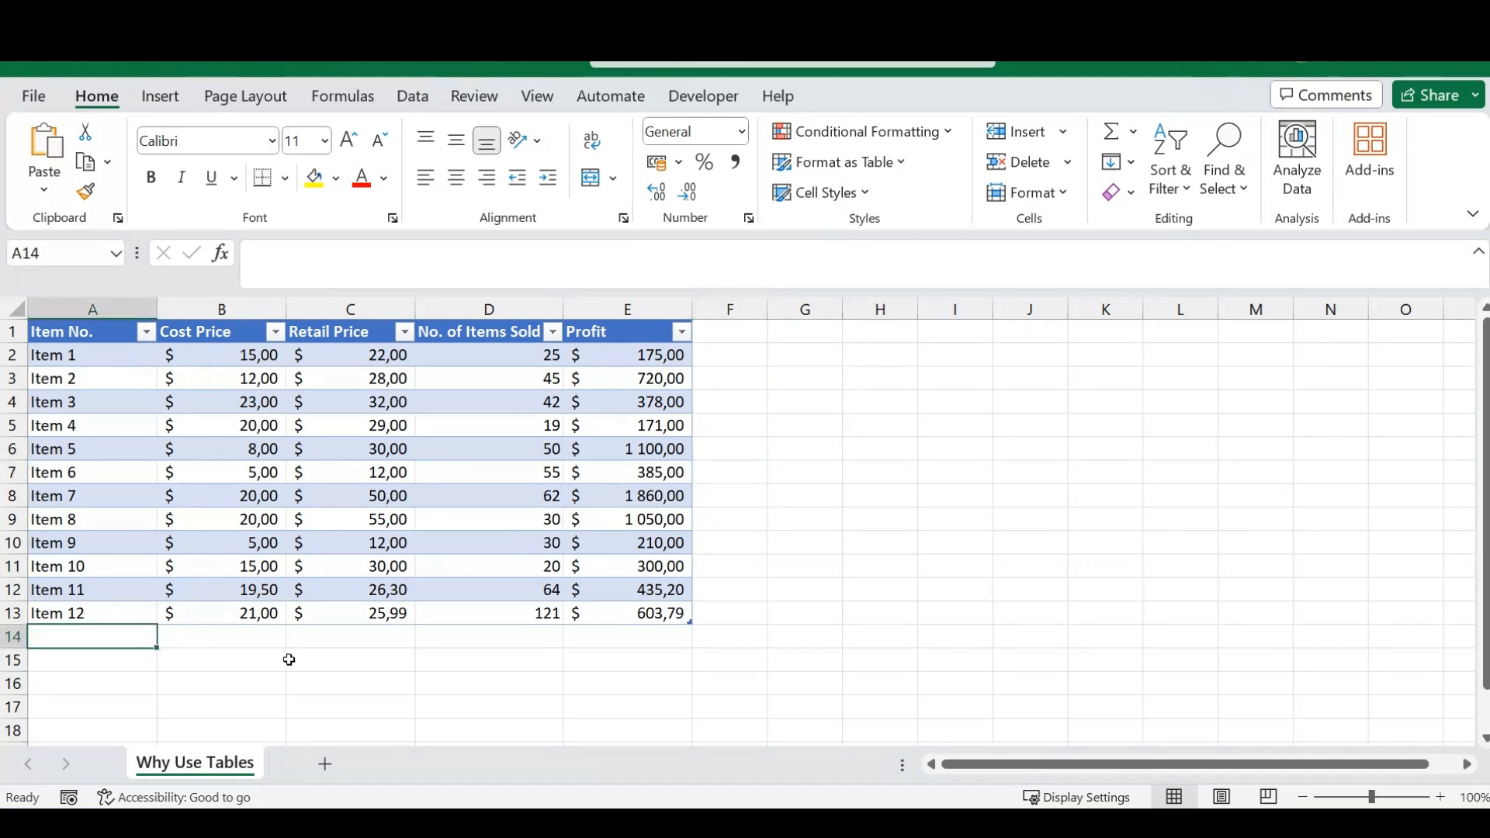
click(784, 572)
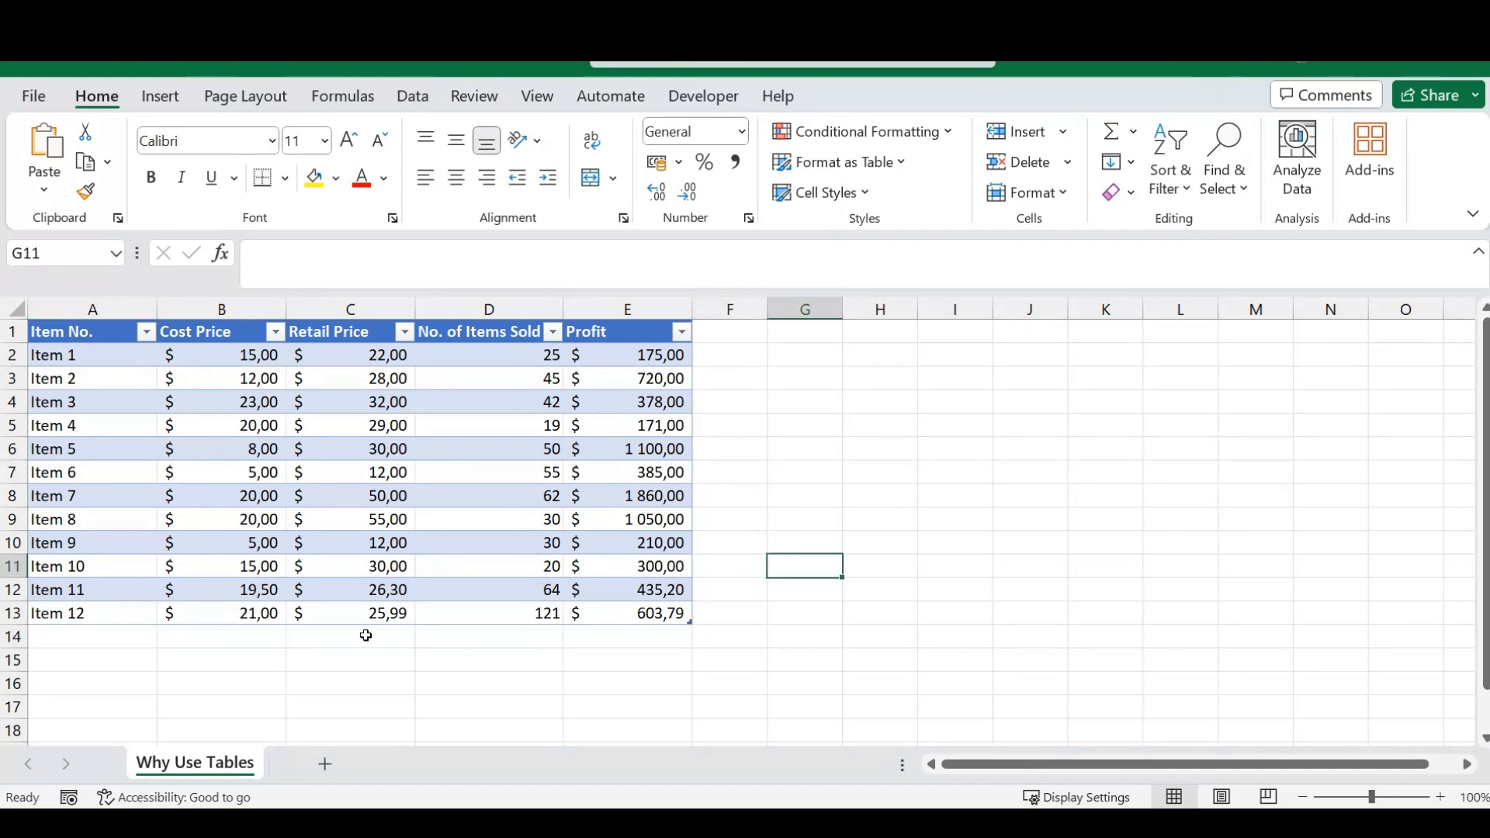
click(97, 635)
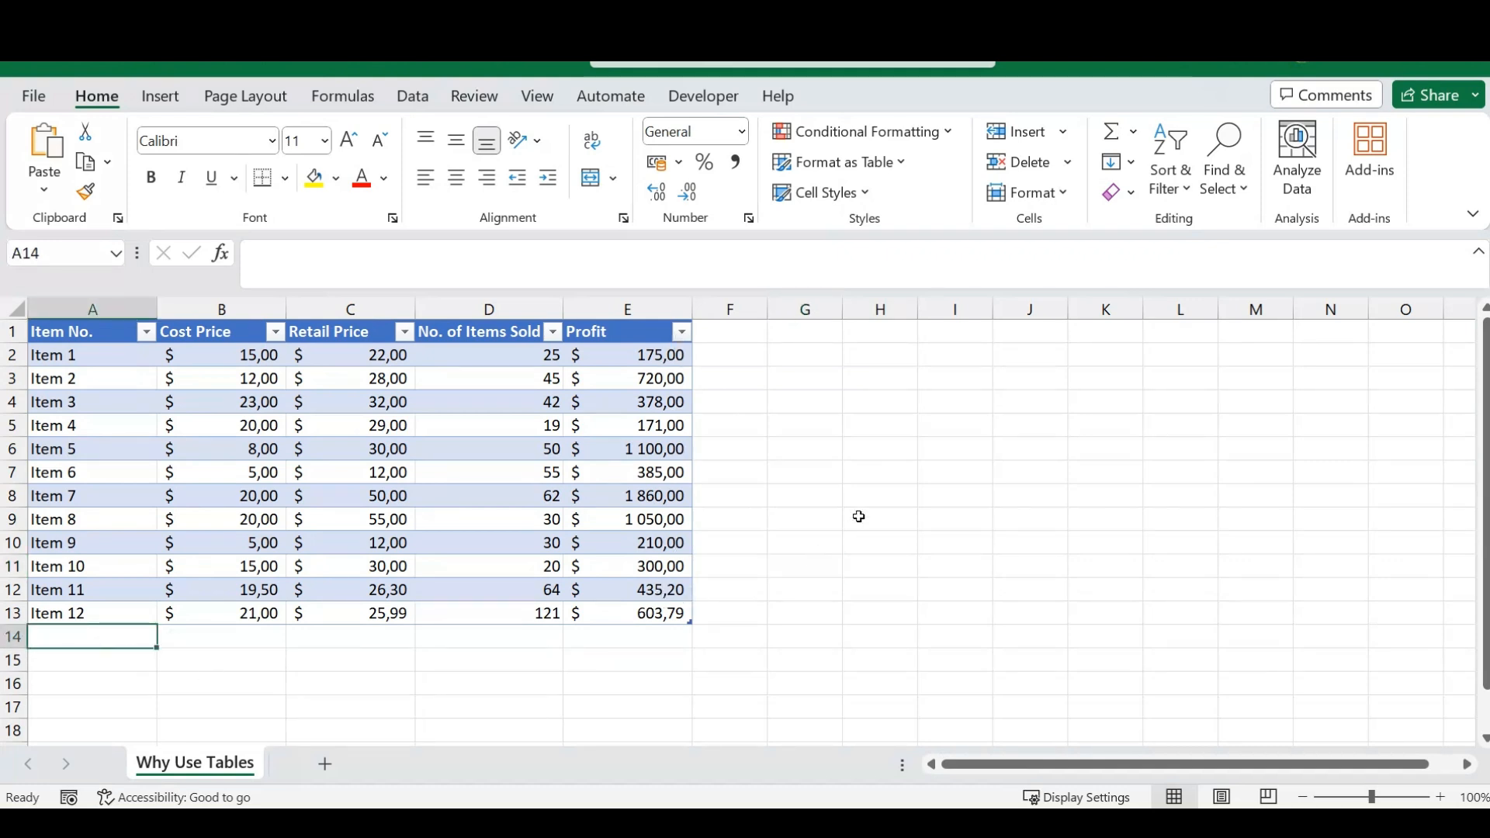
text(Item 13)
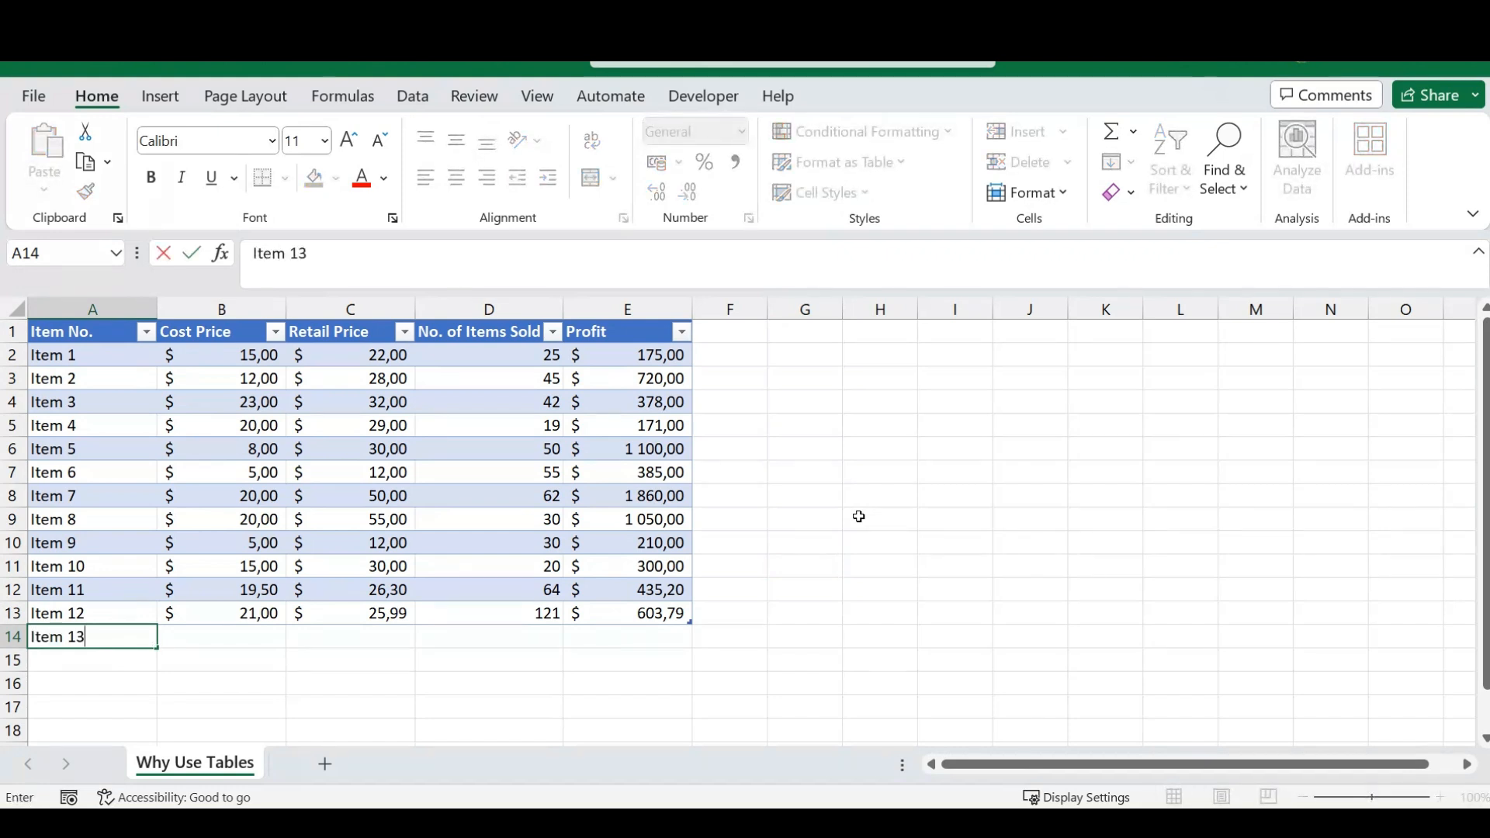
key(Tab)
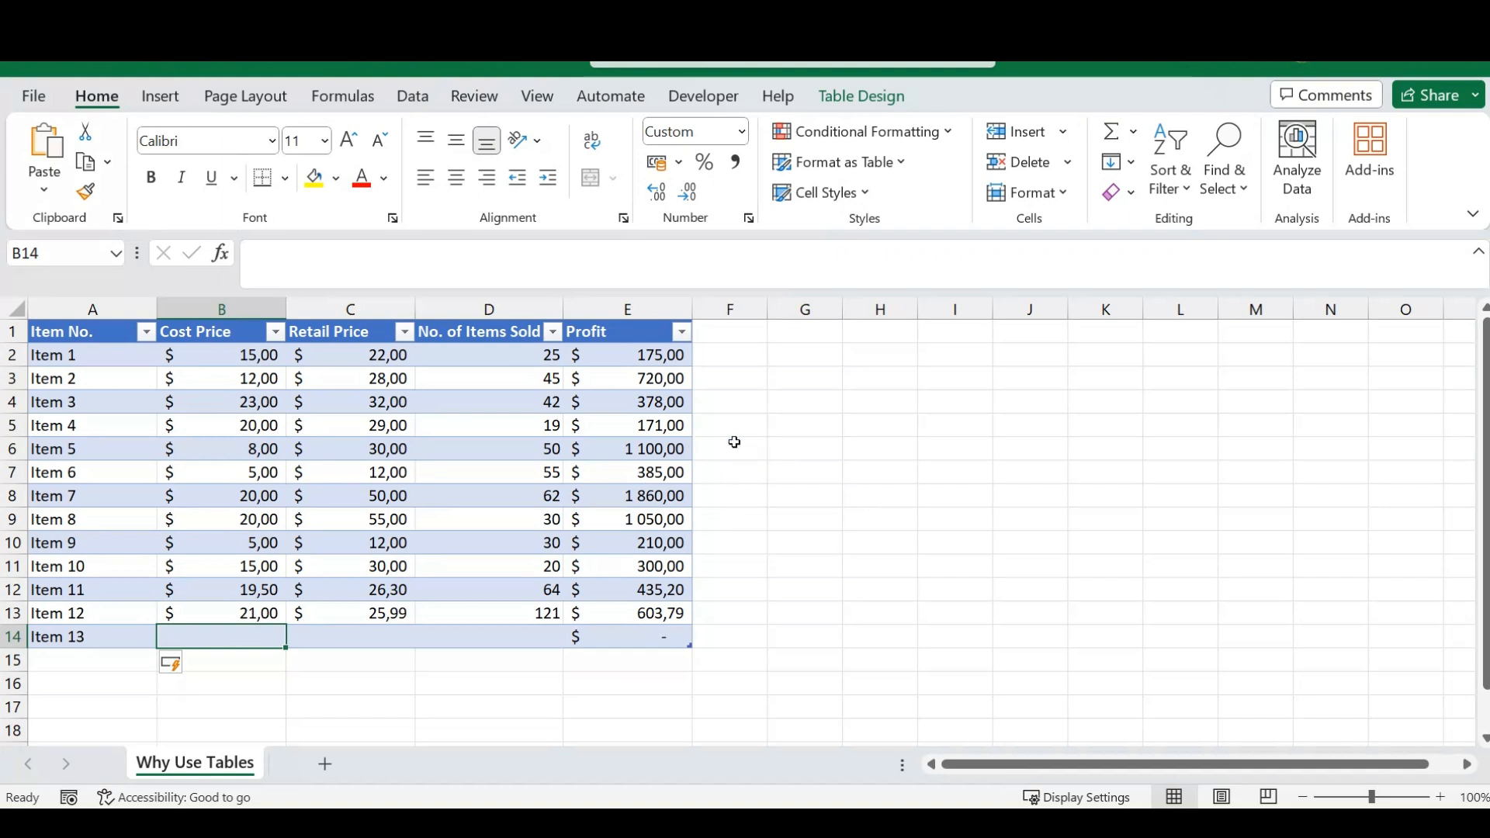
Step: Enter the heading Profit in cell F1 beside the table and undo the automatic expansion of the table
click(739, 340)
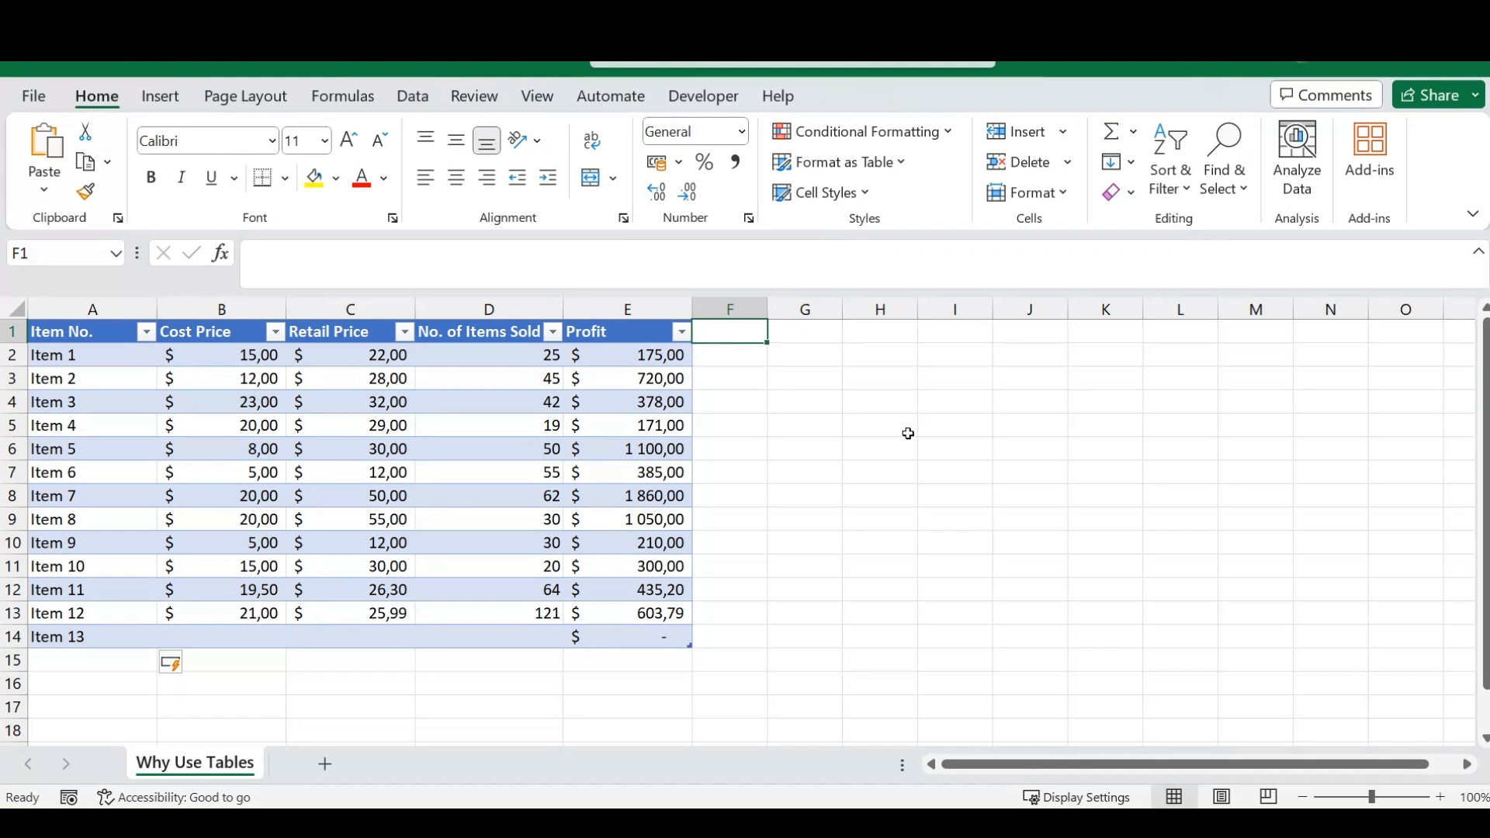
text(Prof)
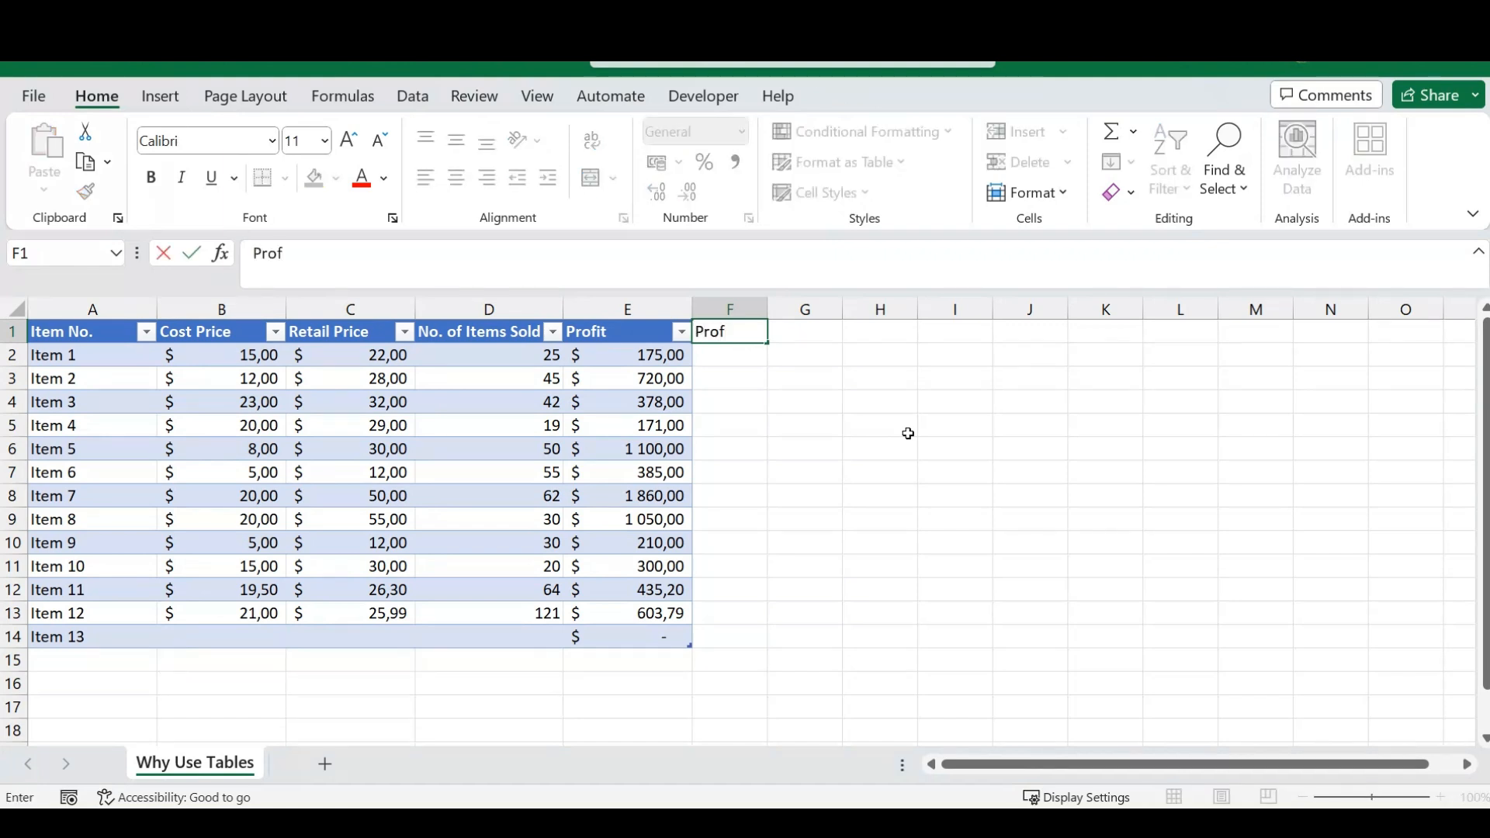
text(it)
key(Return)
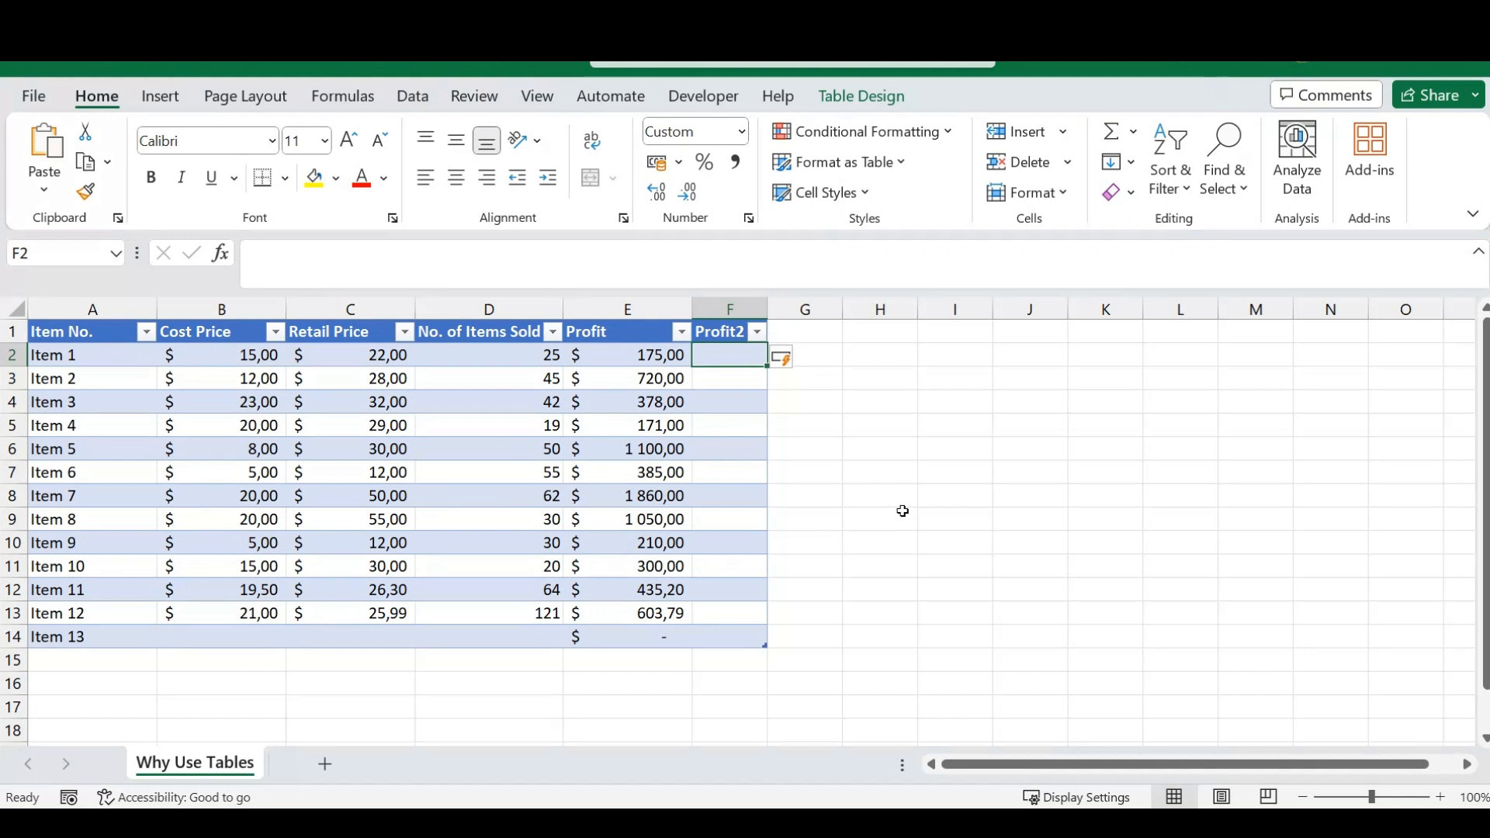
key(ctrl+z)
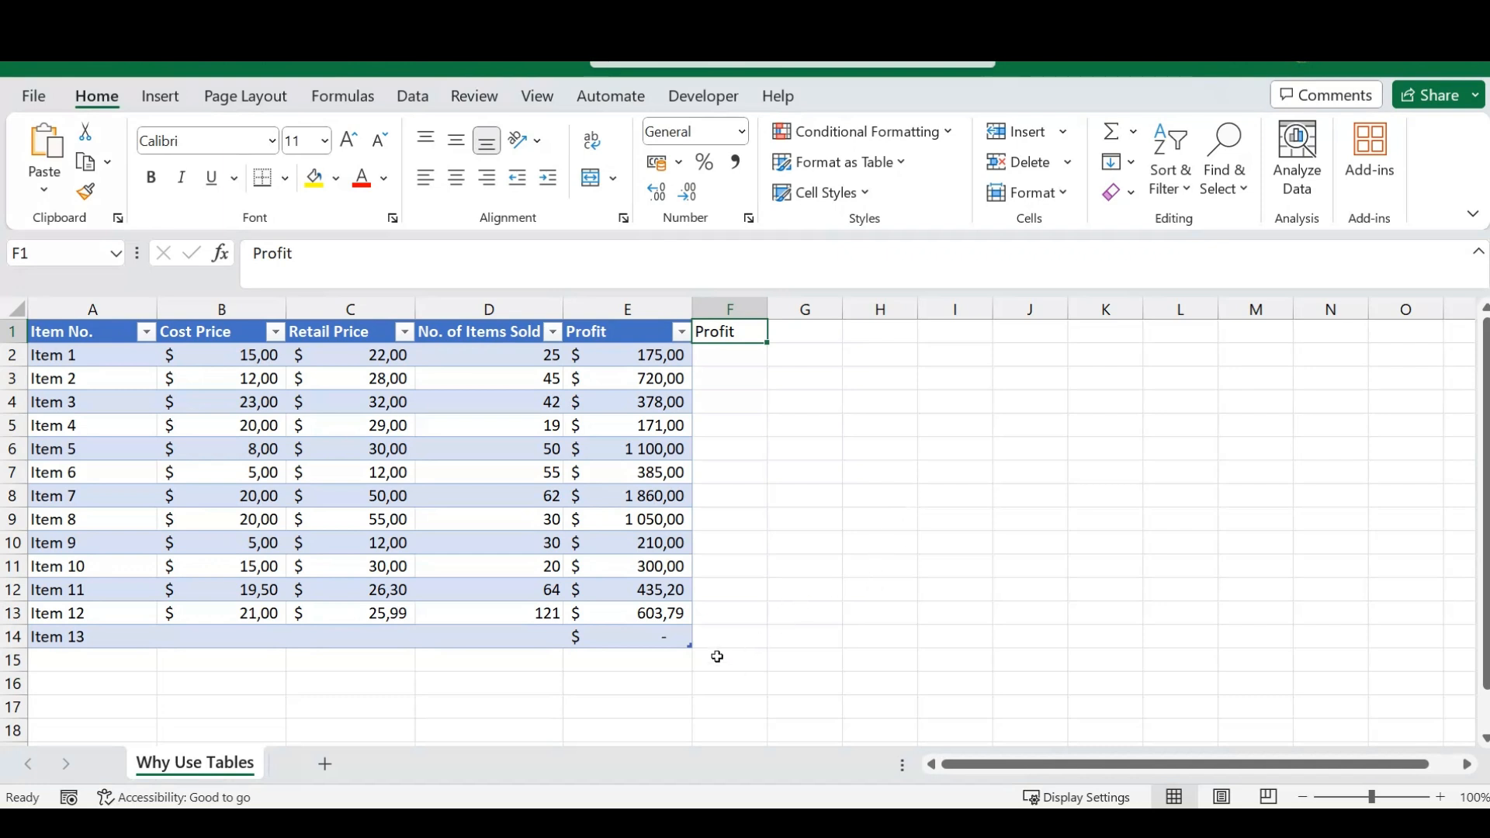
Step: Resize the table to extend across columns F and G and down to row 17
drag(690, 647, 825, 671)
drag(1484, 524, 1484, 464)
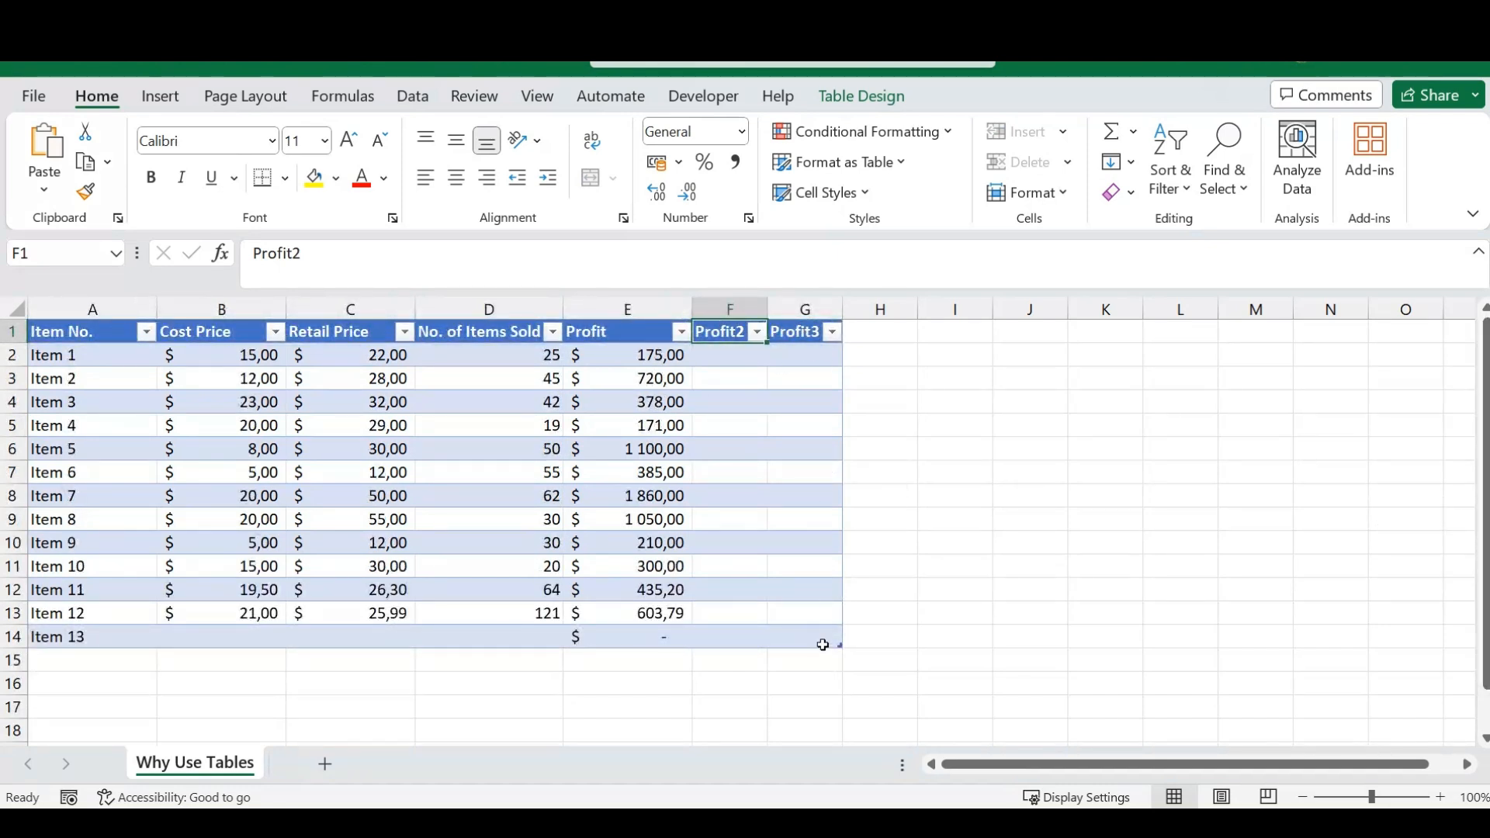
drag(835, 647, 839, 710)
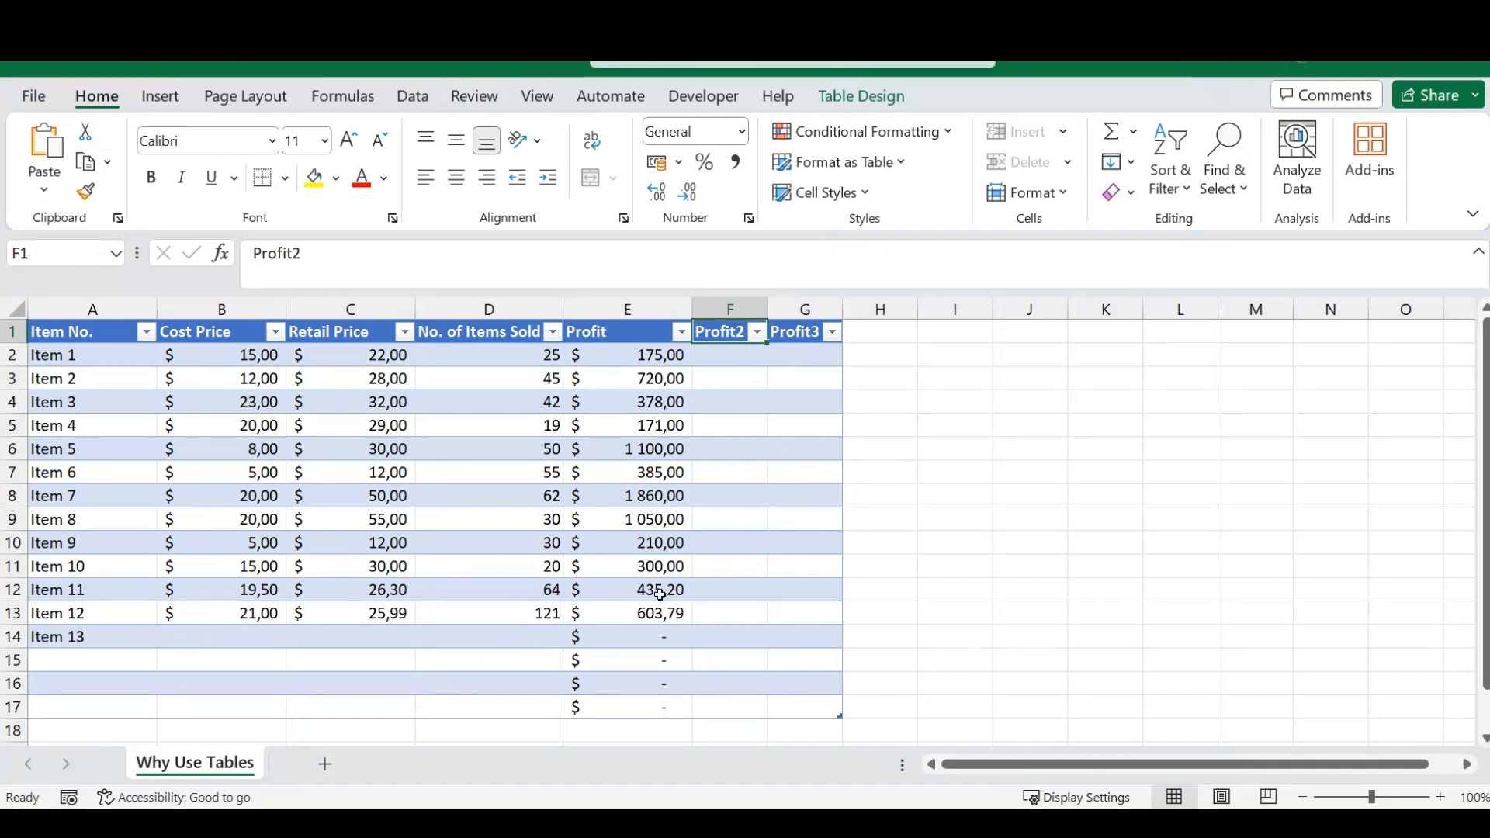
Step: Shrink the table back to A1:E14 and clear the leftover formulas from cells E15:E17
drag(843, 714, 707, 711)
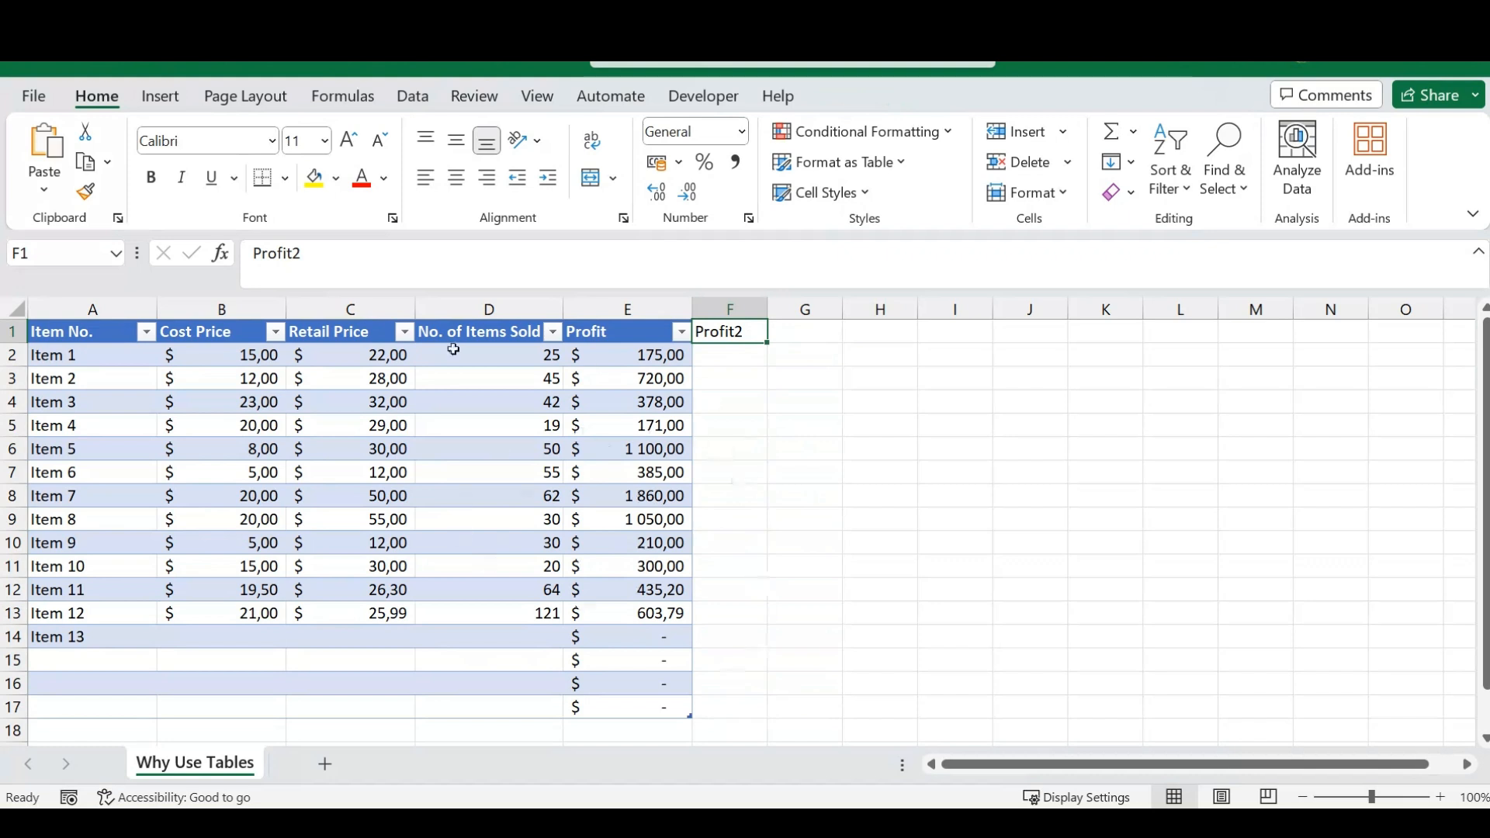
drag(691, 711, 697, 650)
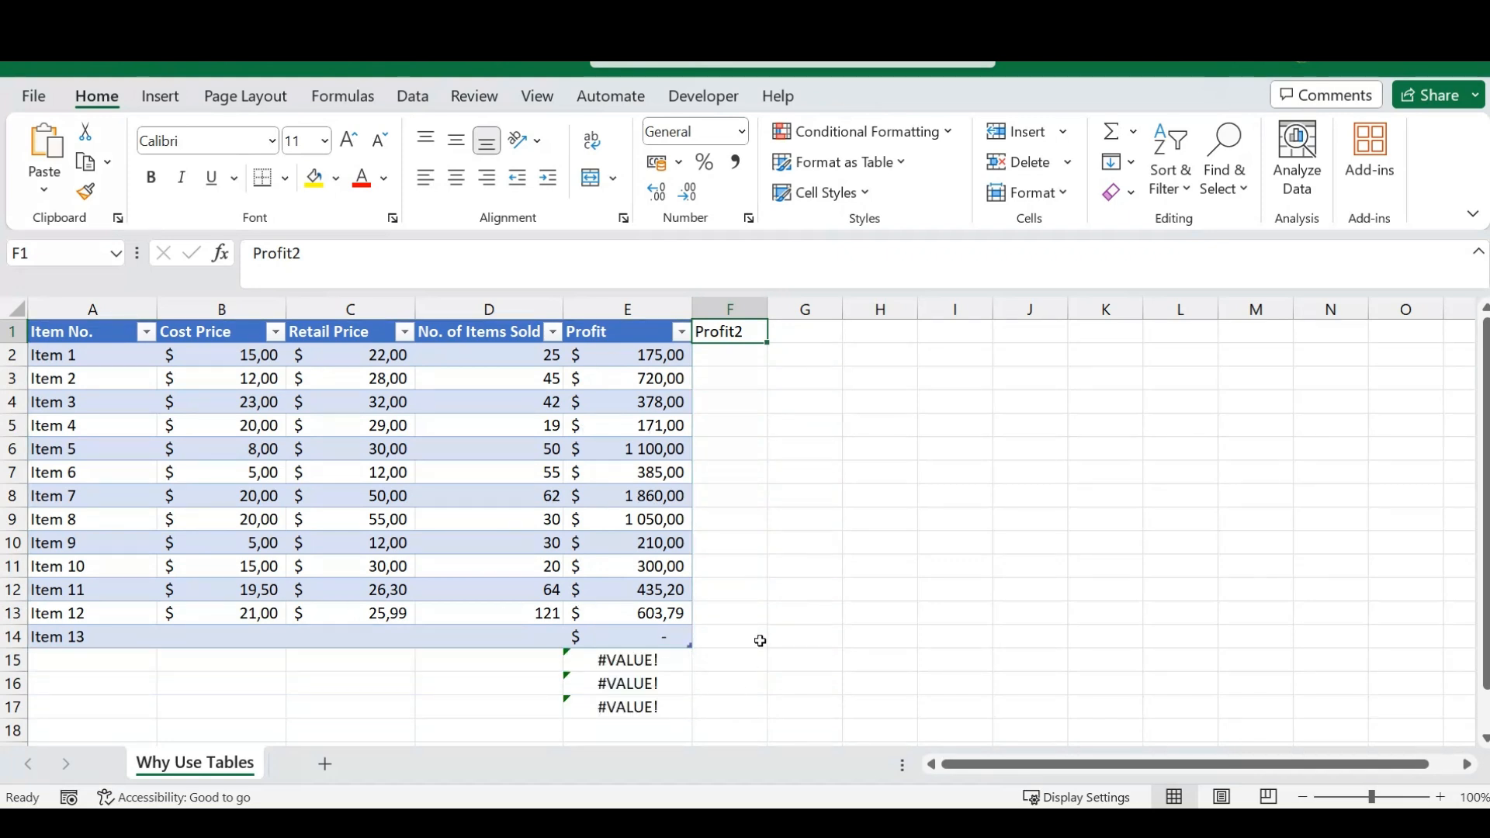
click(635, 658)
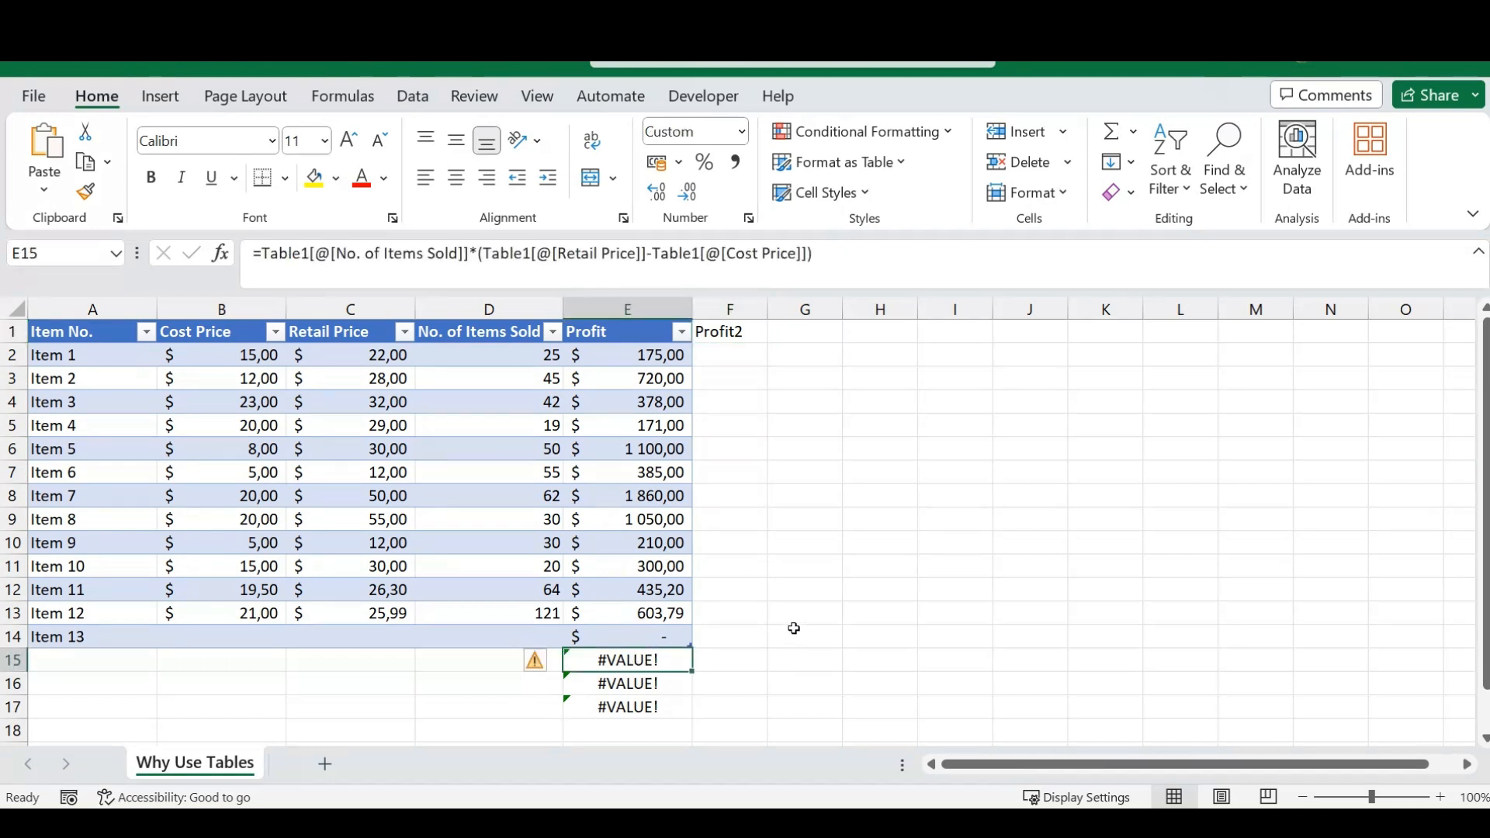
key(shift+Down)
key(shift+Down)
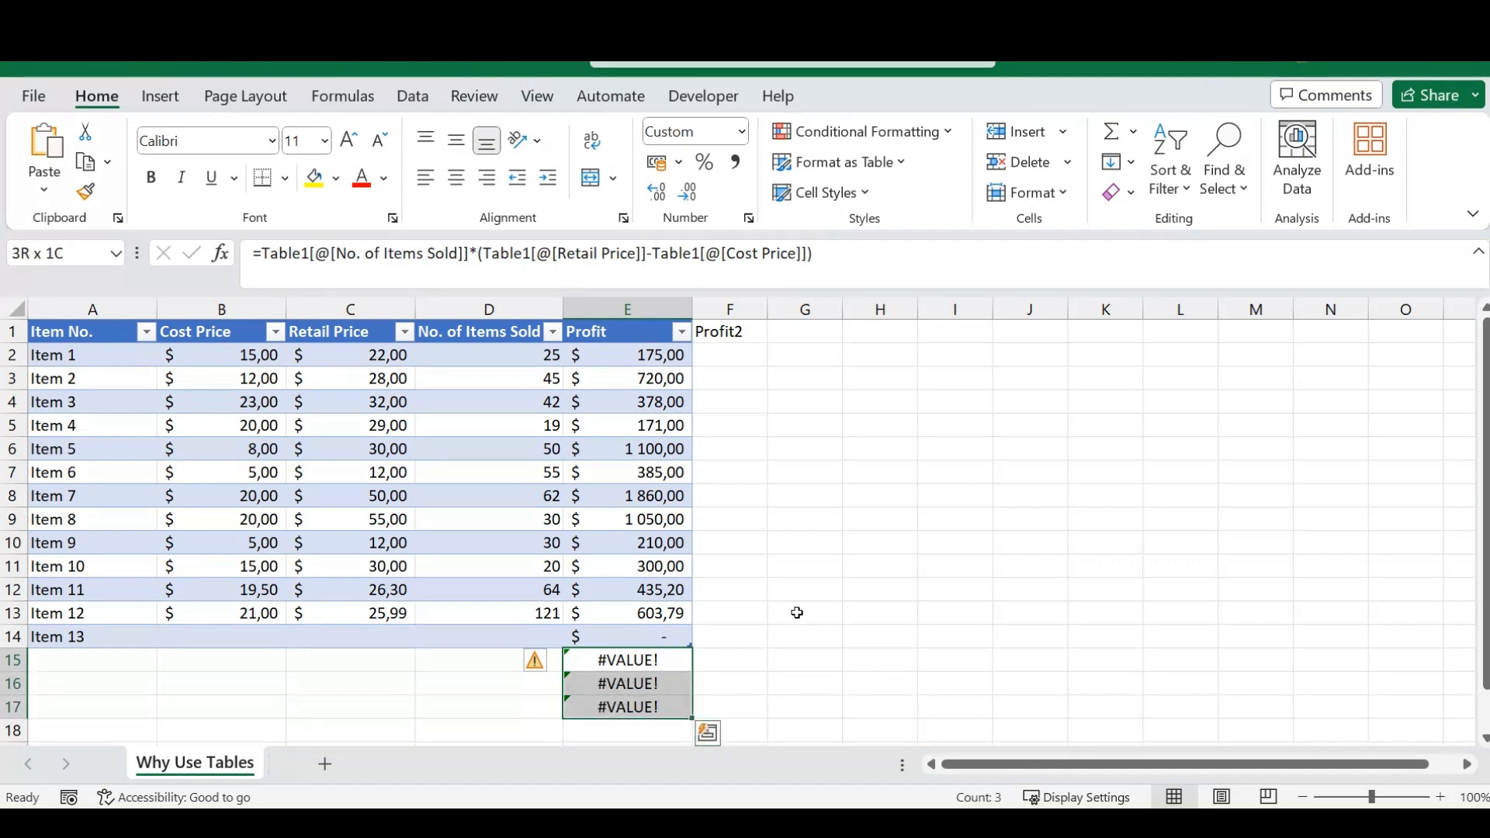
key(Delete)
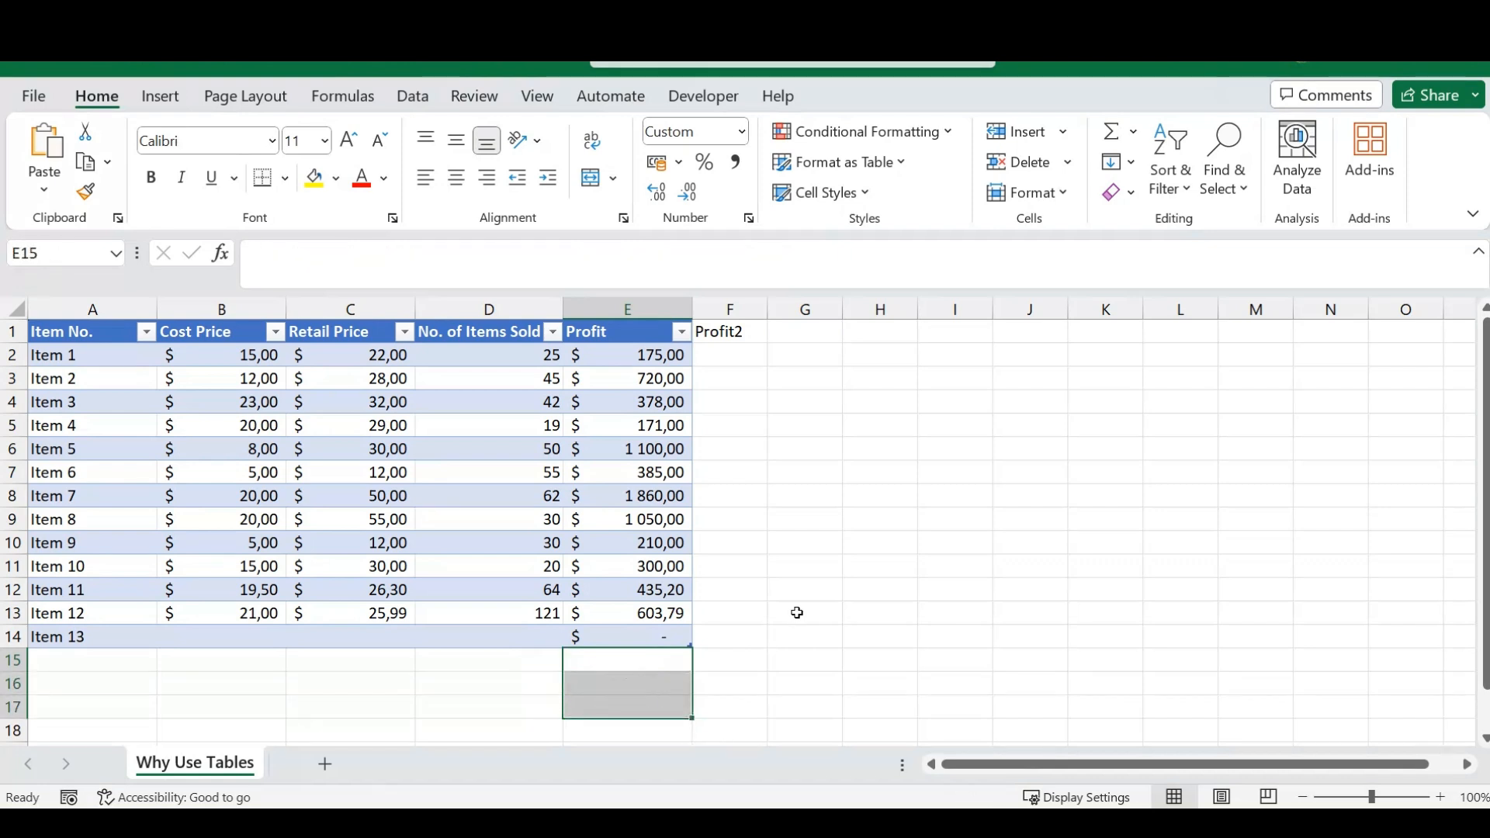
click(775, 588)
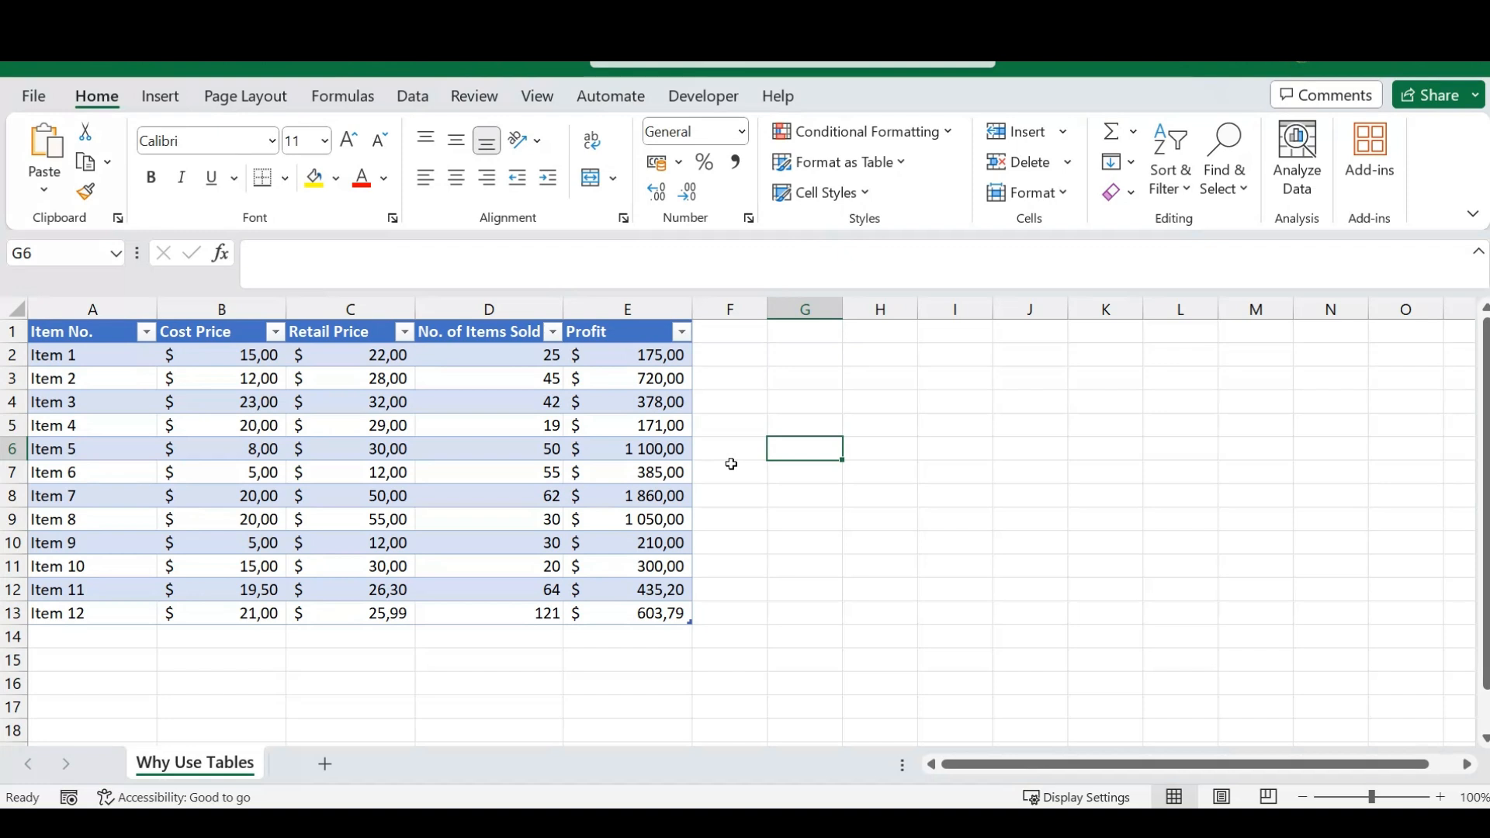
Step: Add a new table column by entering the heading Profit in cell F1 next to the existing Profit column
click(337, 423)
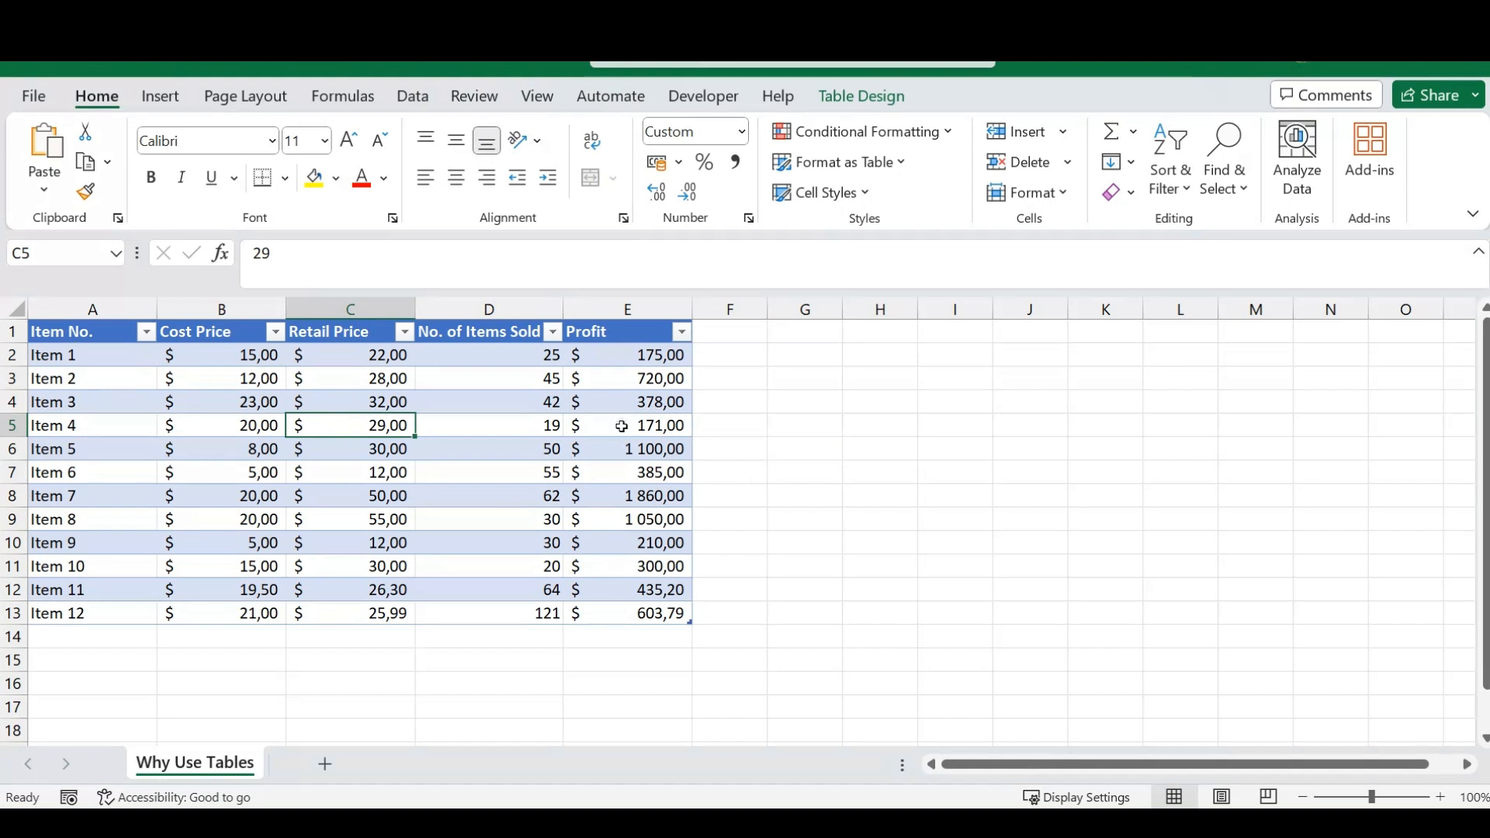
click(717, 337)
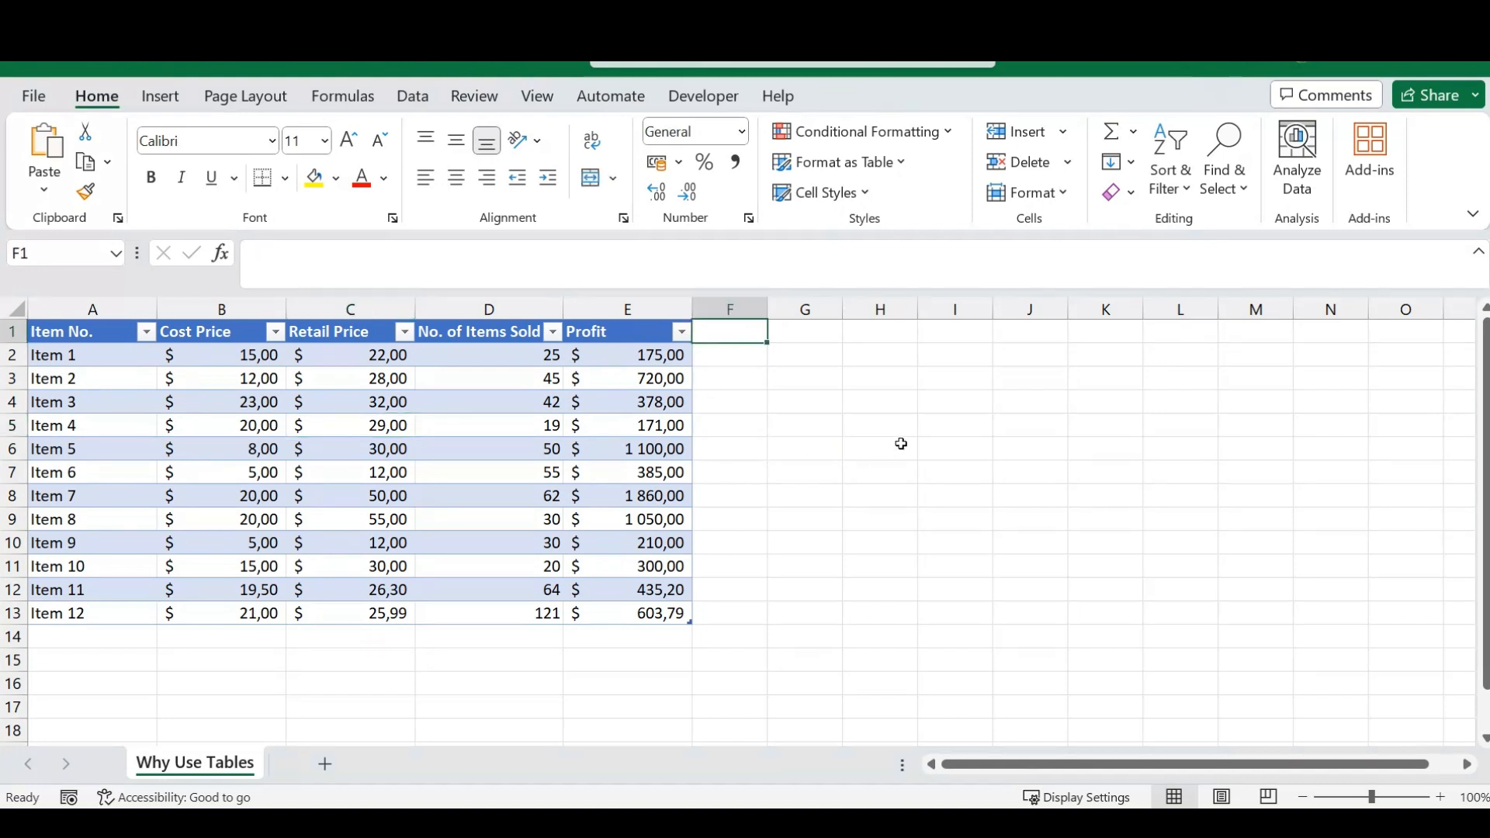
text(Profit)
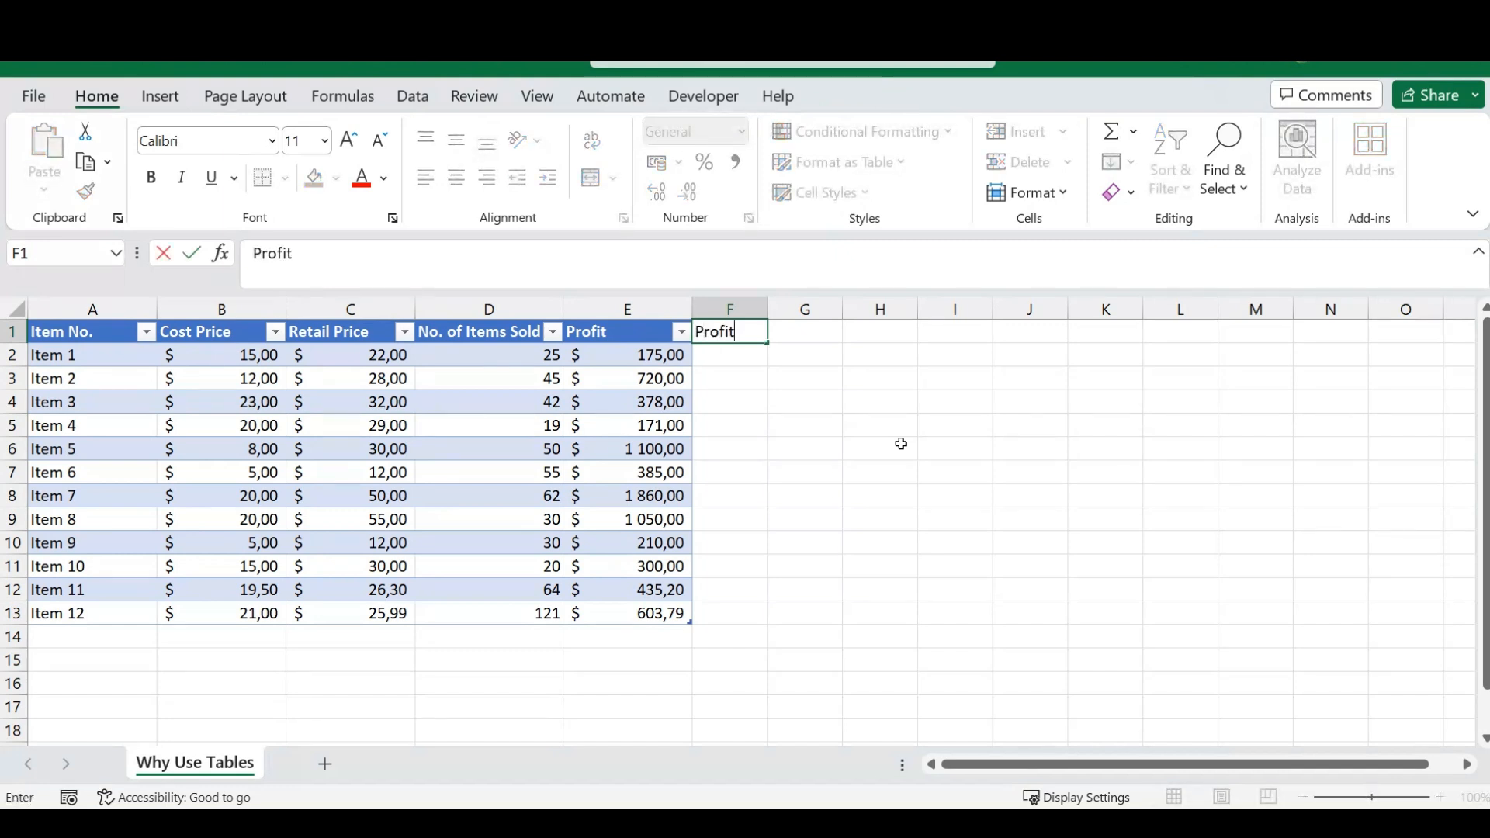
key(Return)
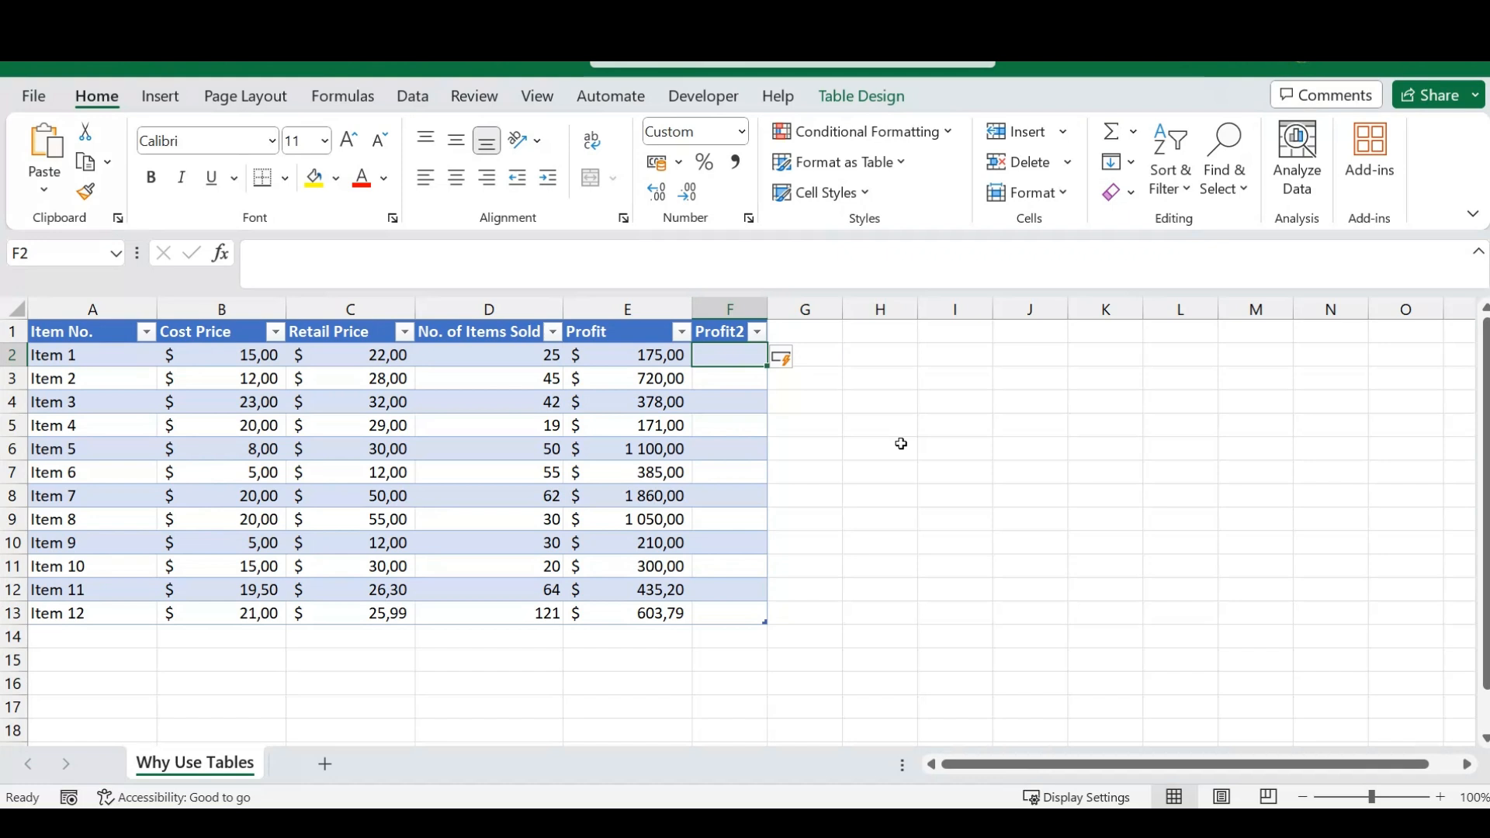
Step: Fill the new column with =[@[No. of Items Sold]]*([@[Retail Price]]-[@[Cost Price]]) and fit column F to its contents
text(=)
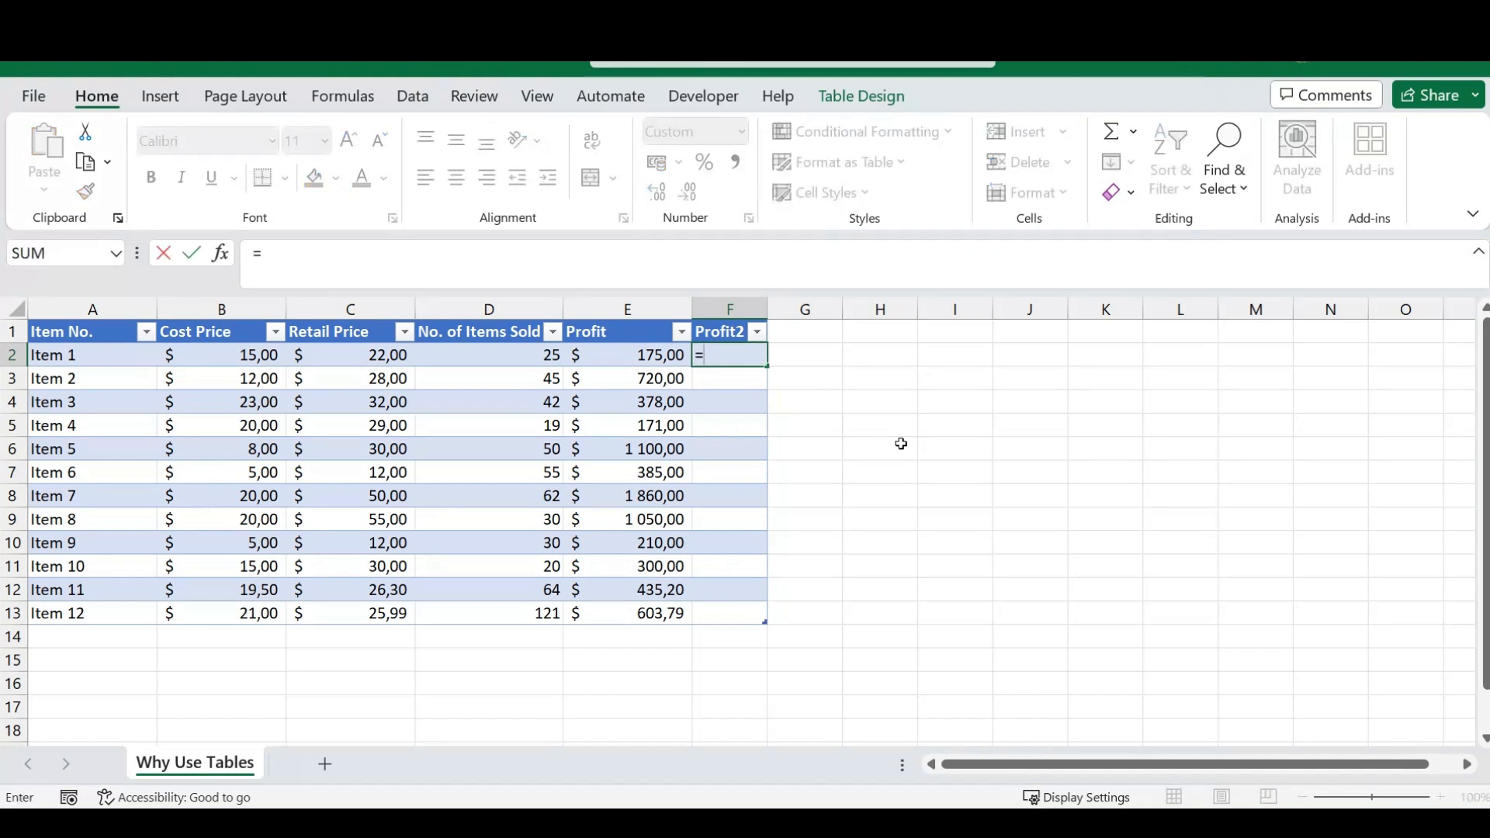
key(Left)
key(Left)
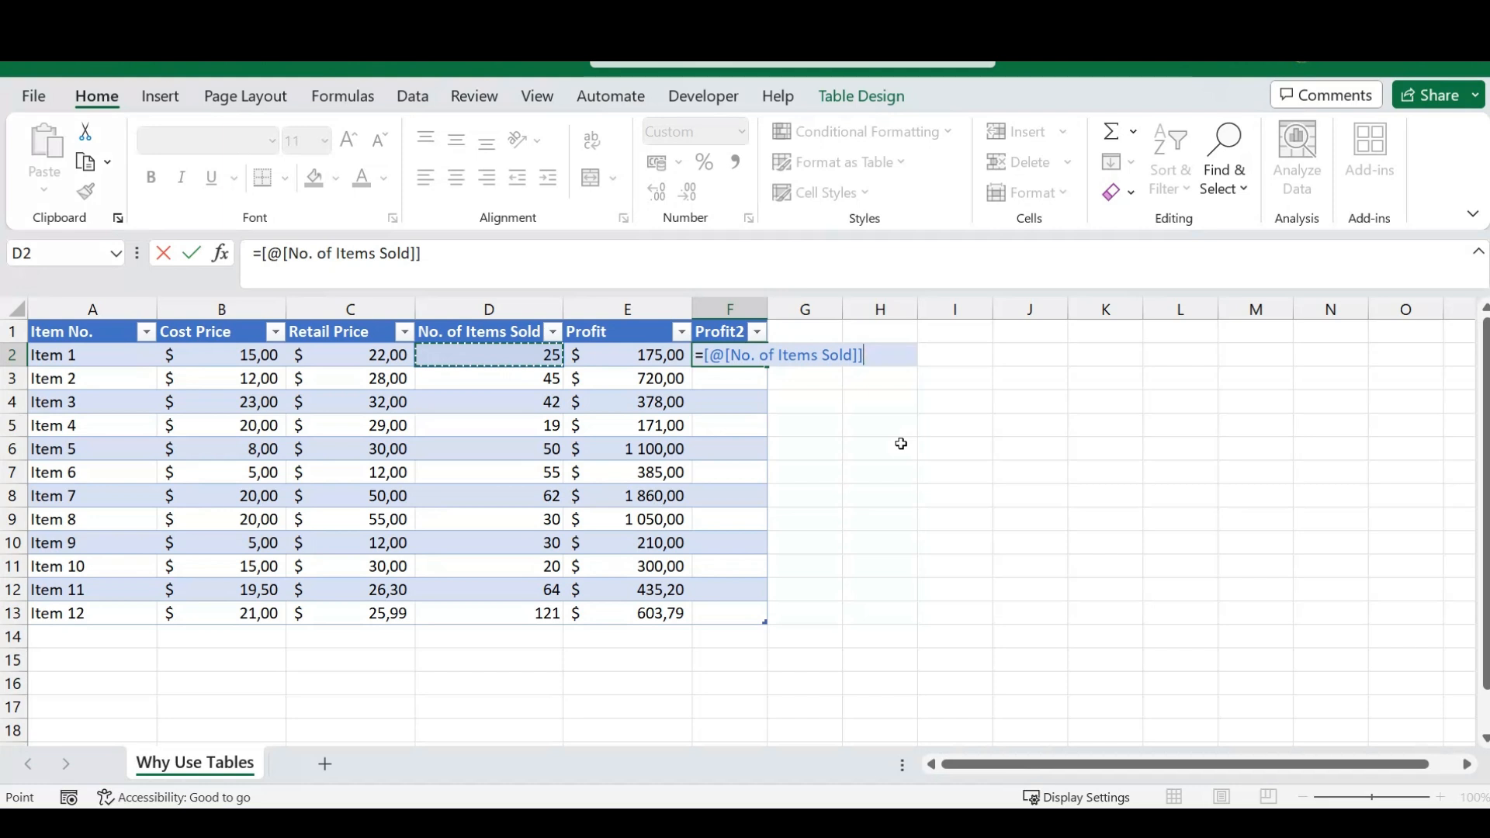
text(*()
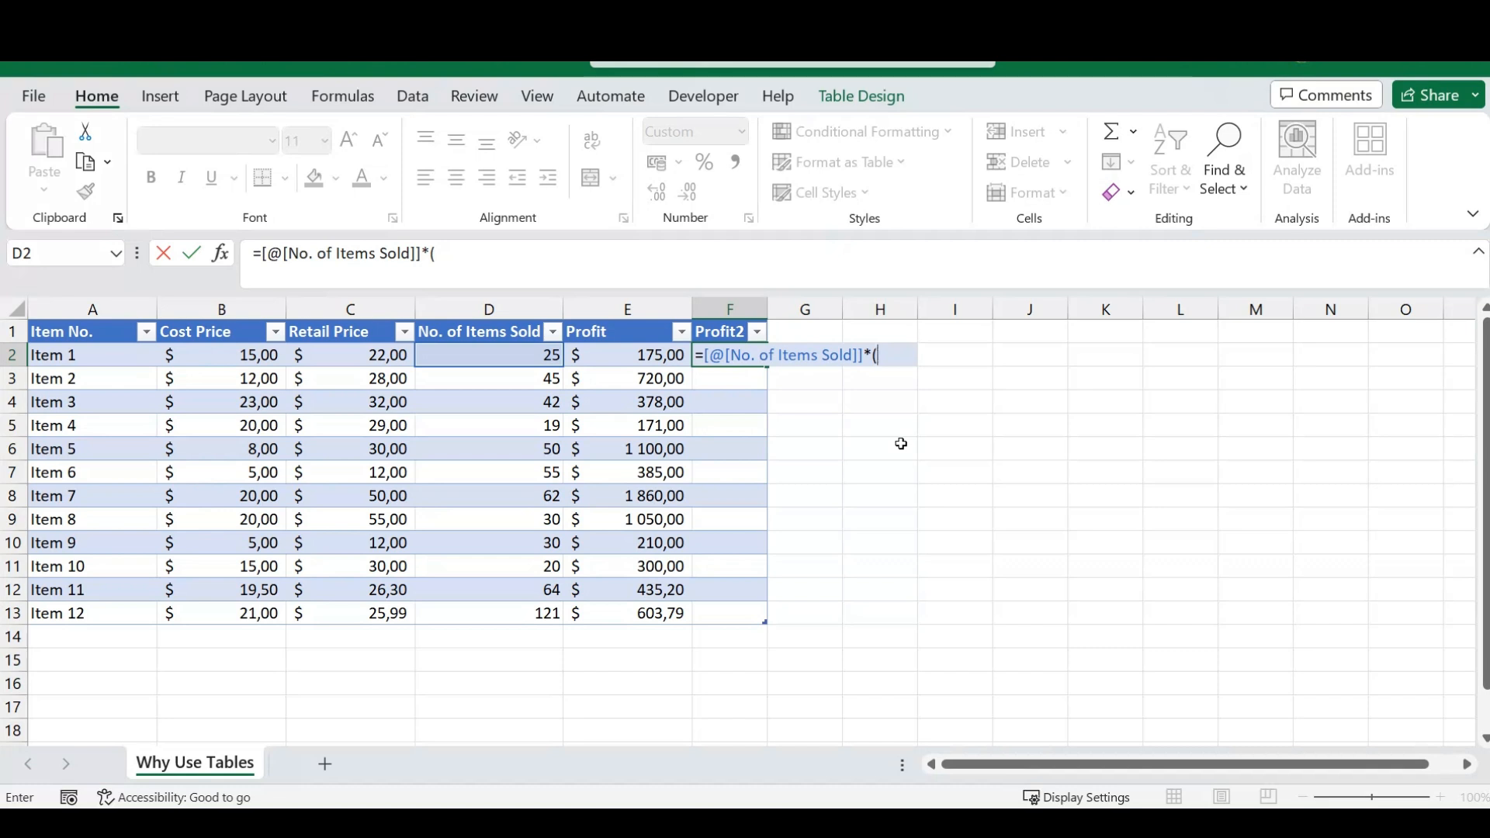
key(Left)
key(Left)
key(Left)
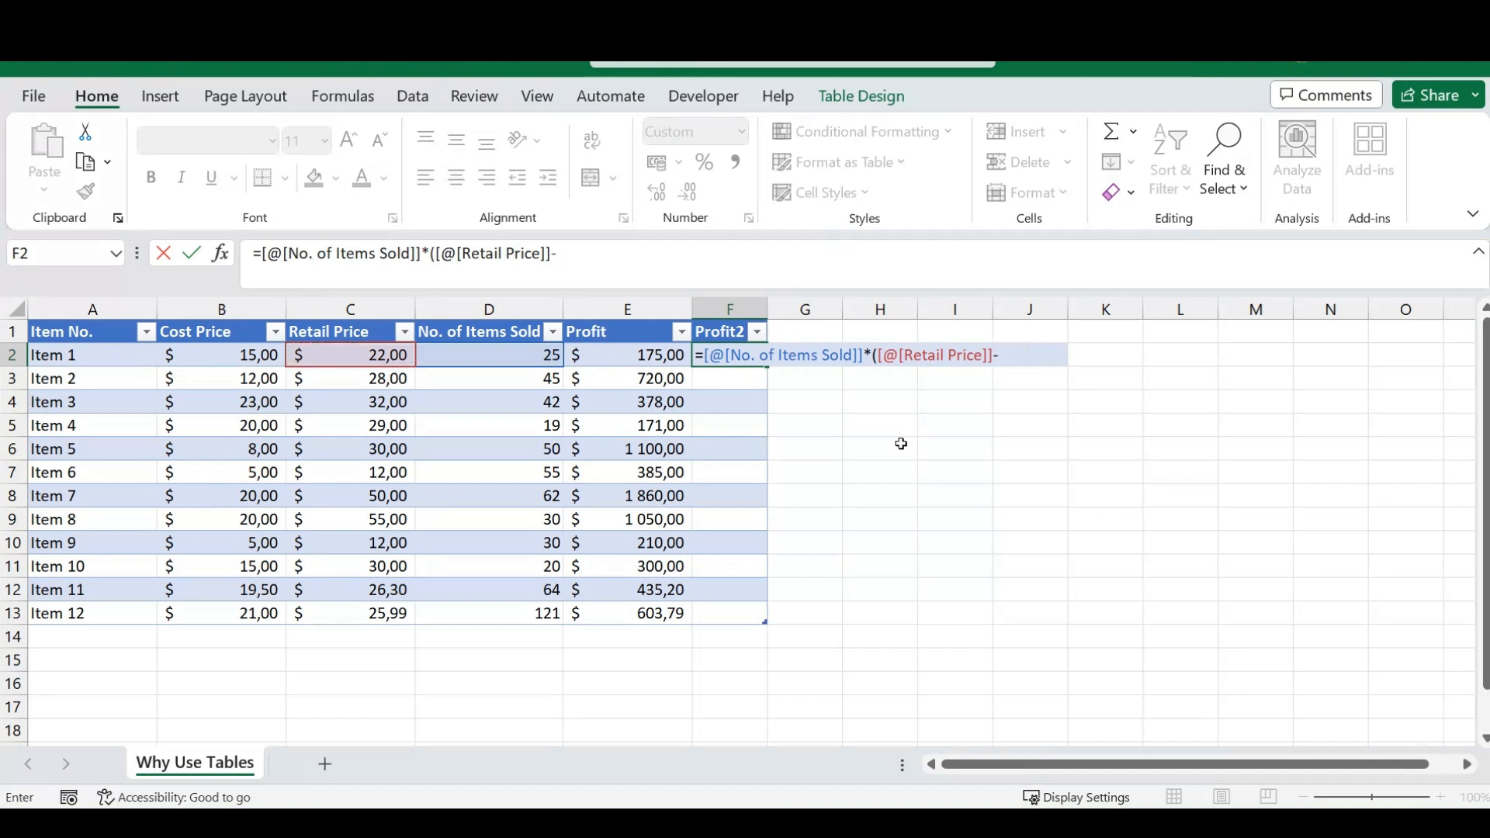
text(-)
key(Left)
key(Left)
key(Left)
key(Left)
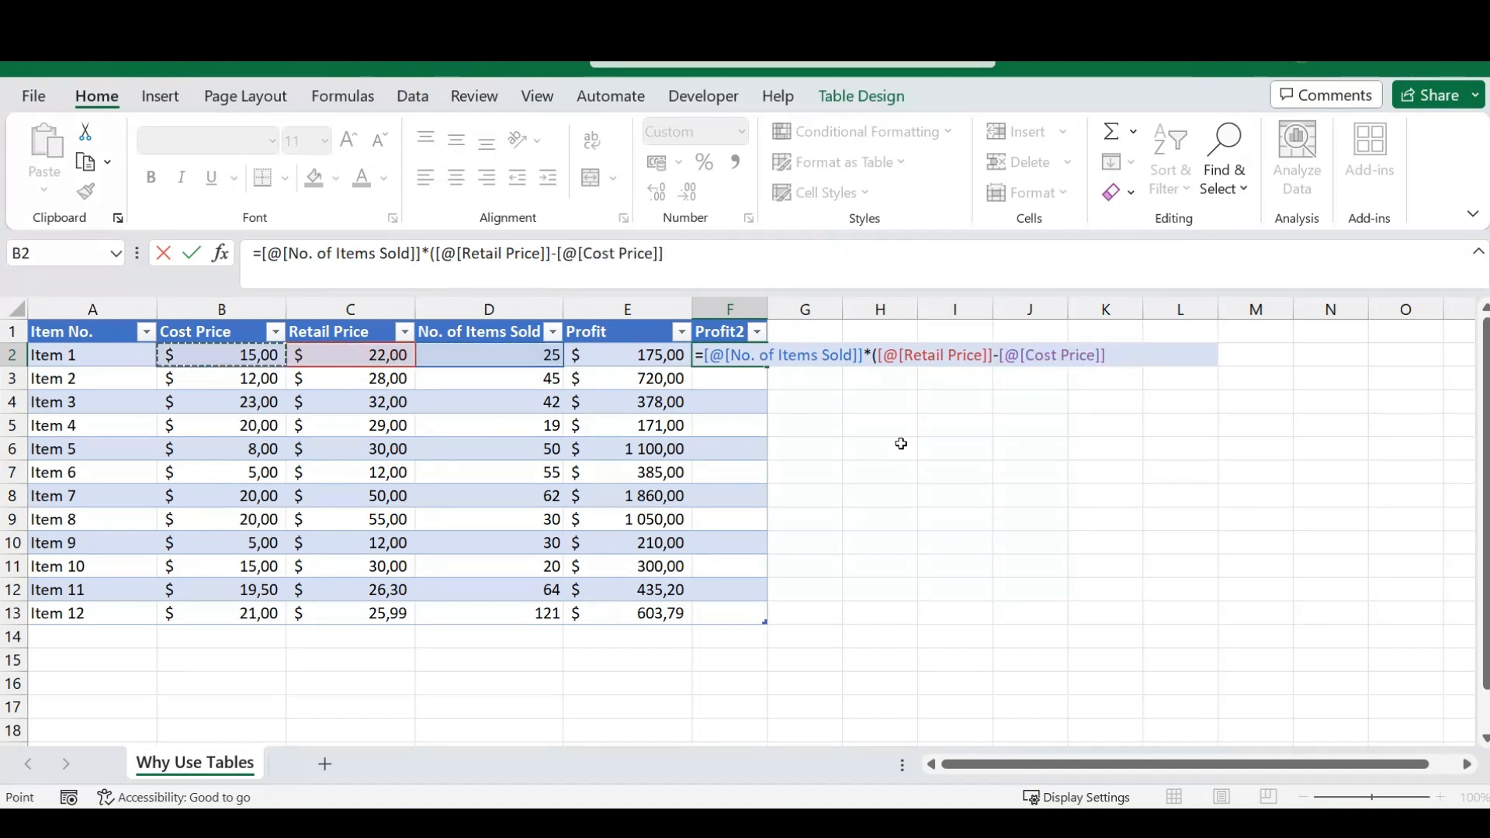
text())
key(Return)
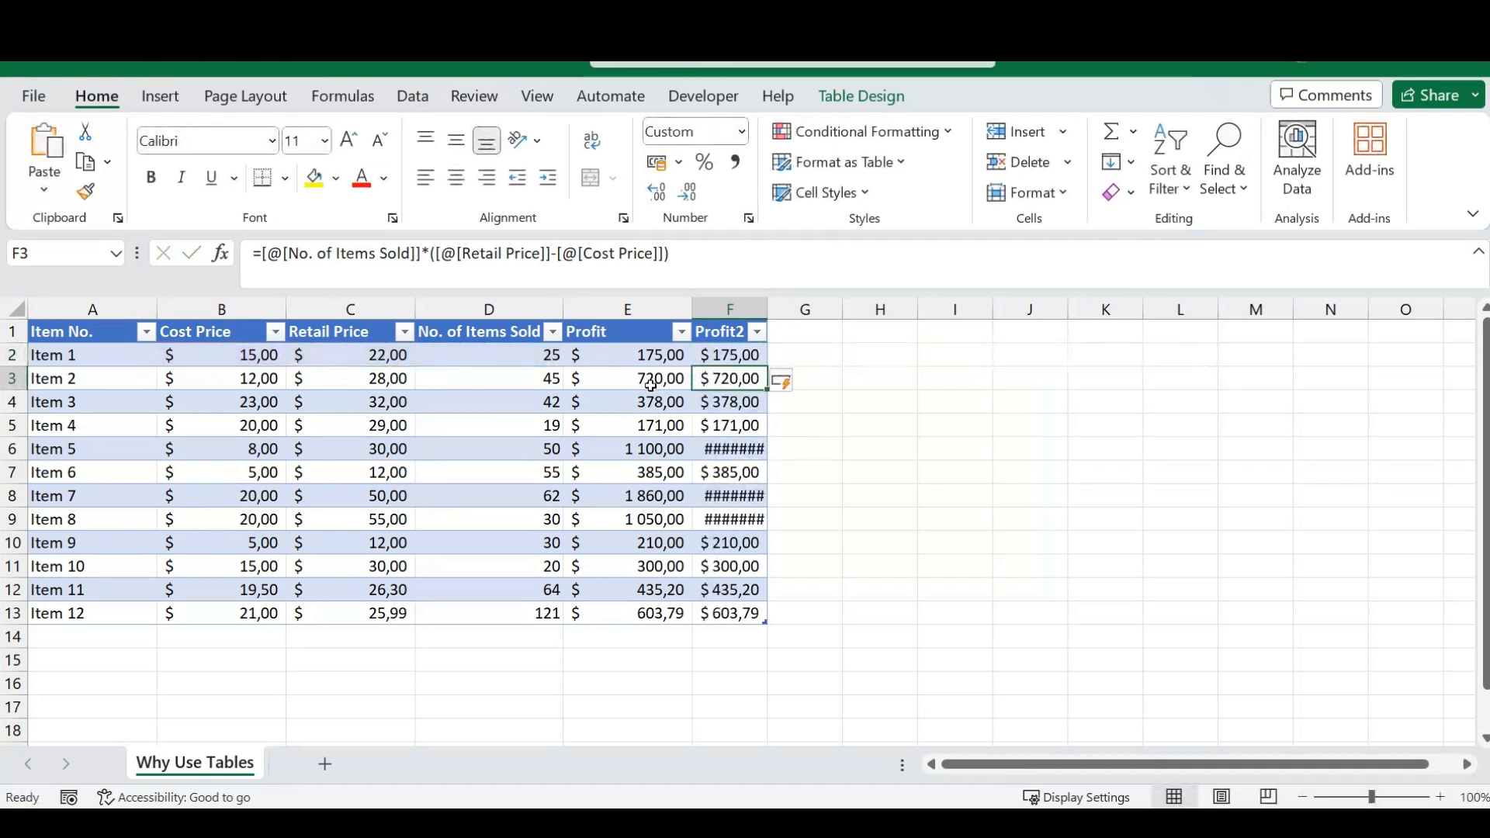
double_click(768, 307)
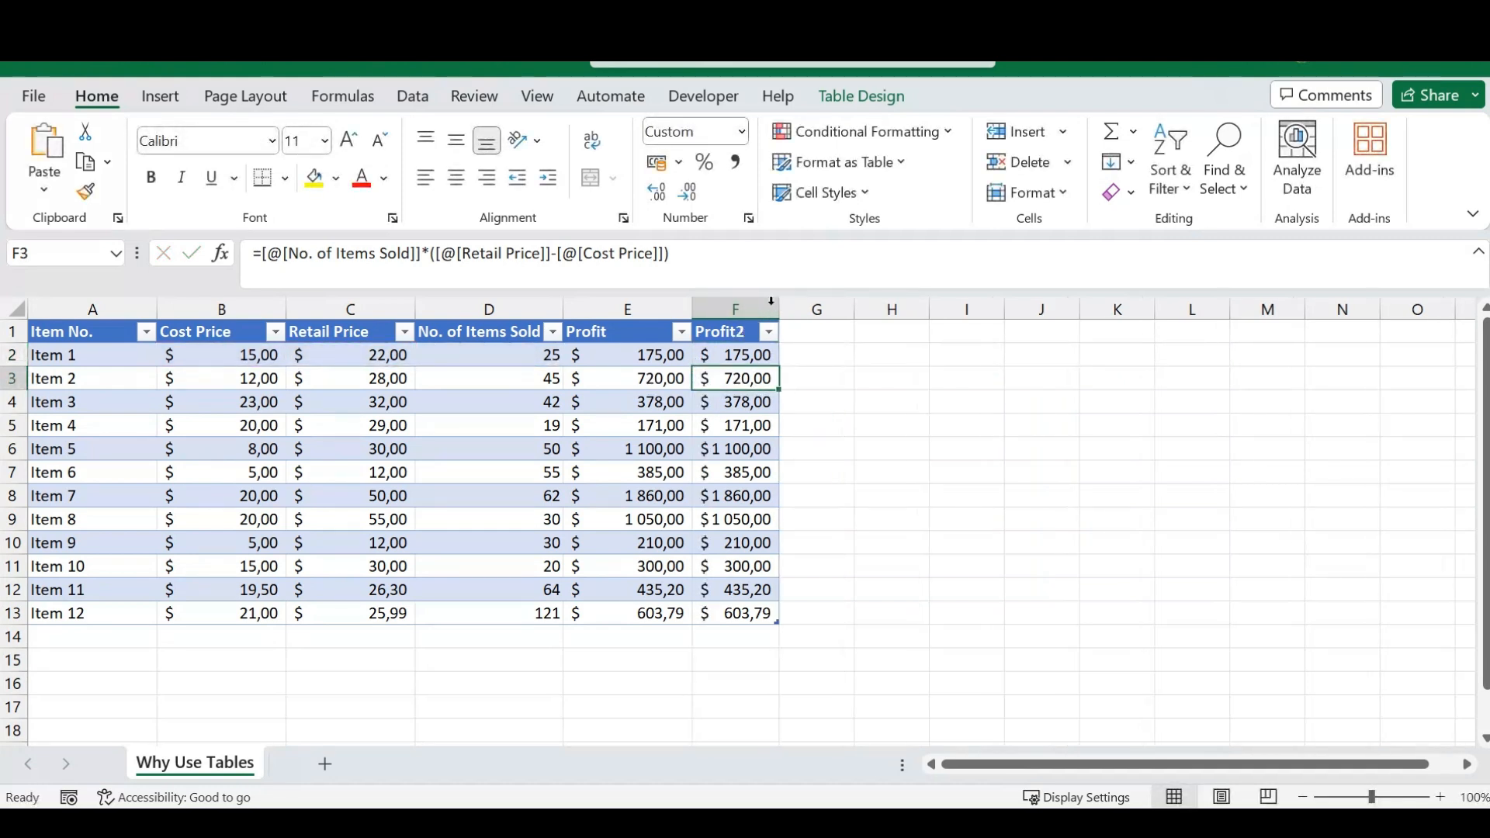
Step: Examine the structured references in the Profit formula of cell E2
click(656, 360)
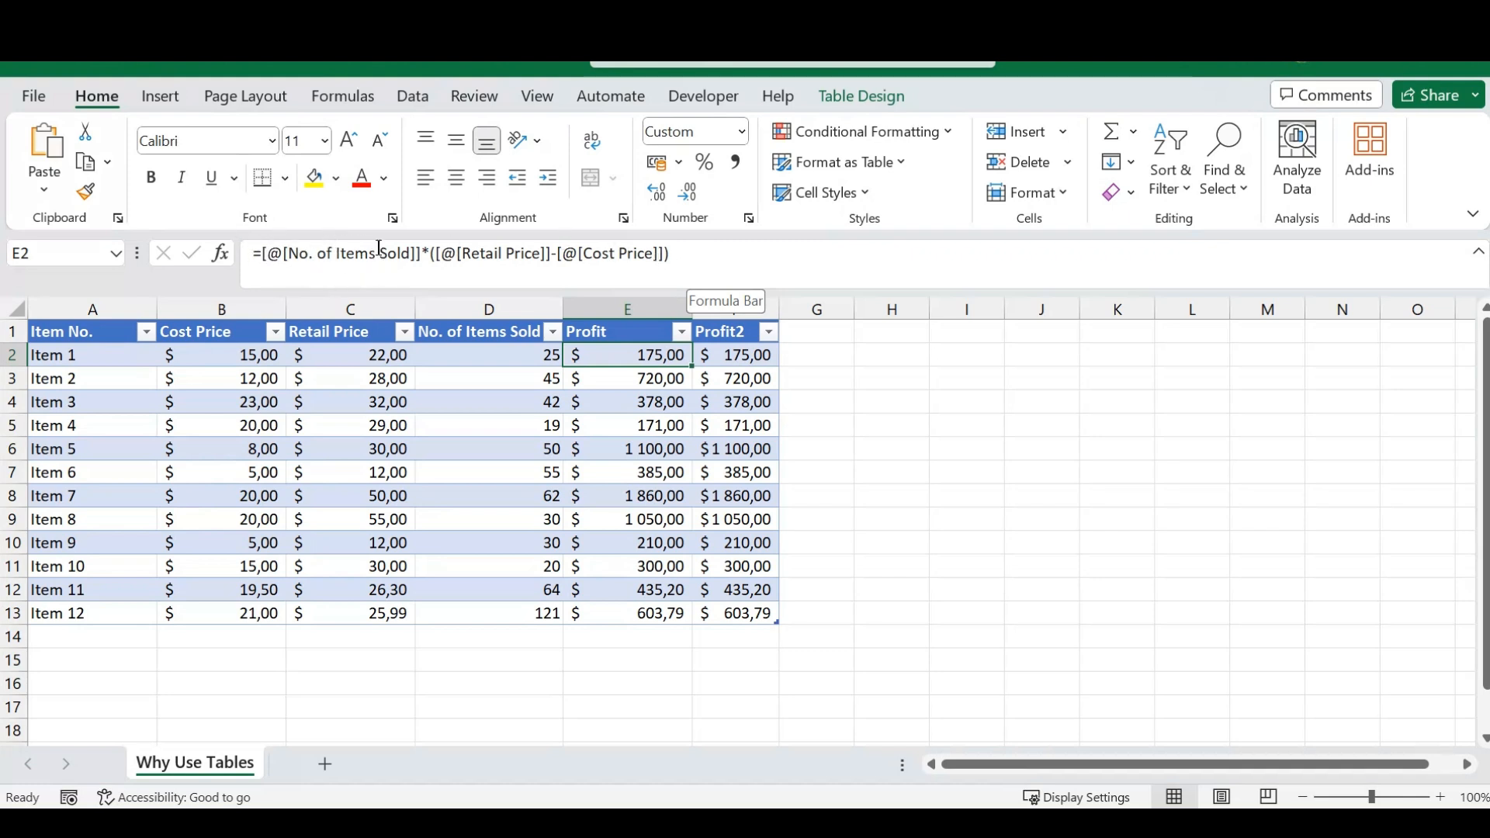
click(693, 256)
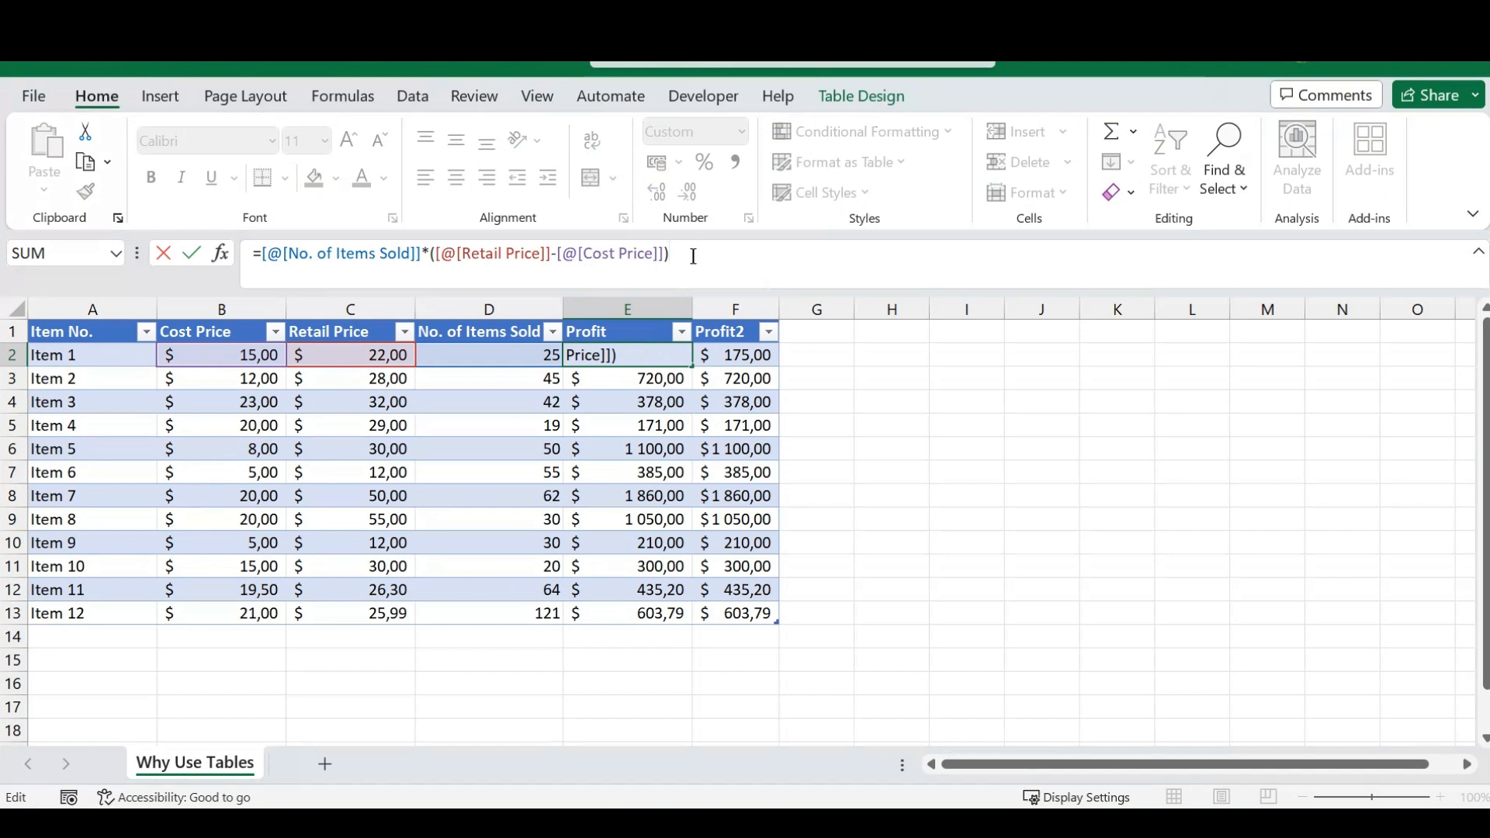
key(Return)
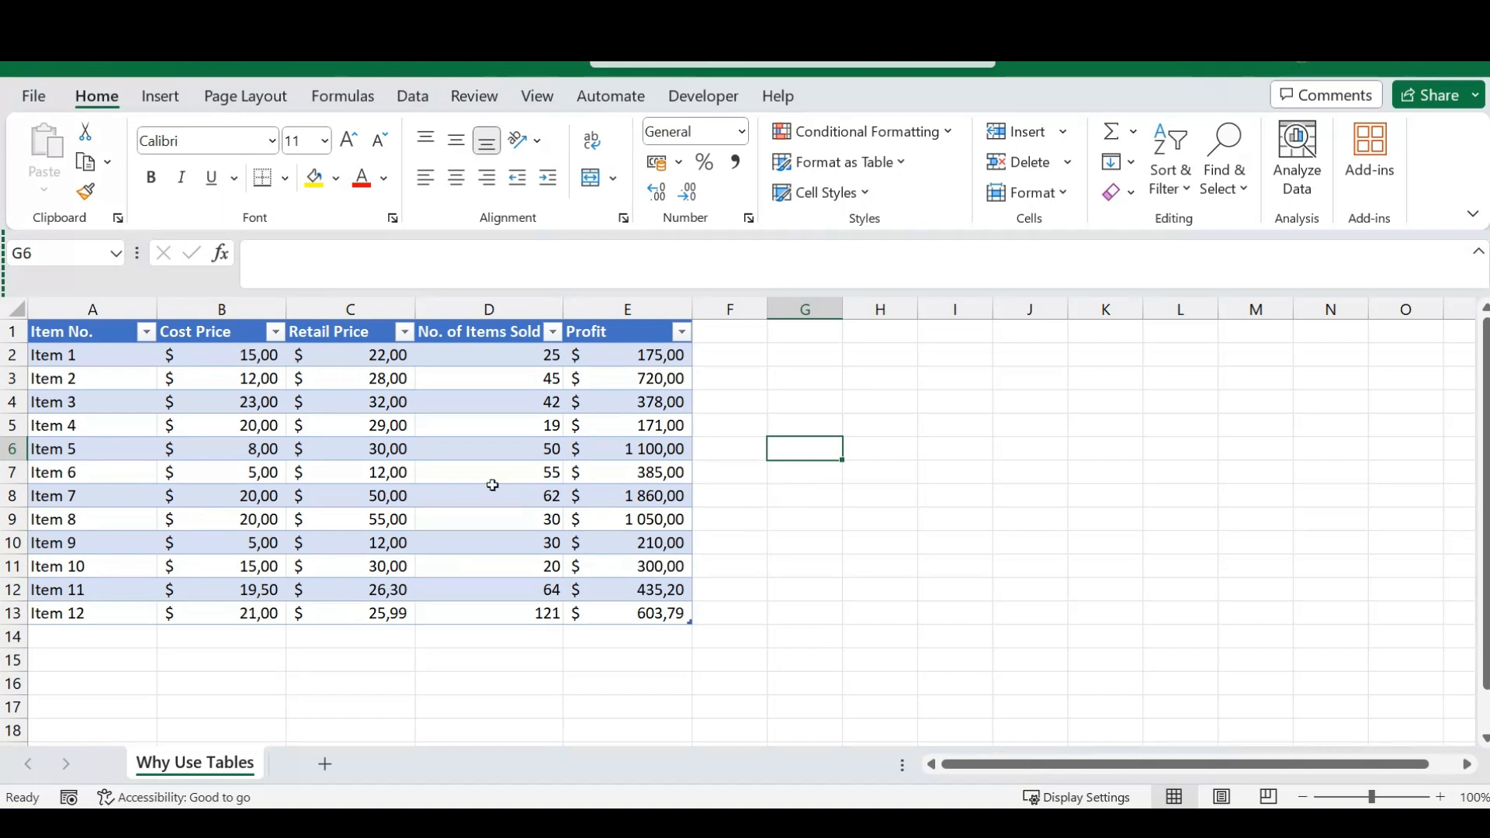
Step: Turn on the total row for the item profit table
click(459, 445)
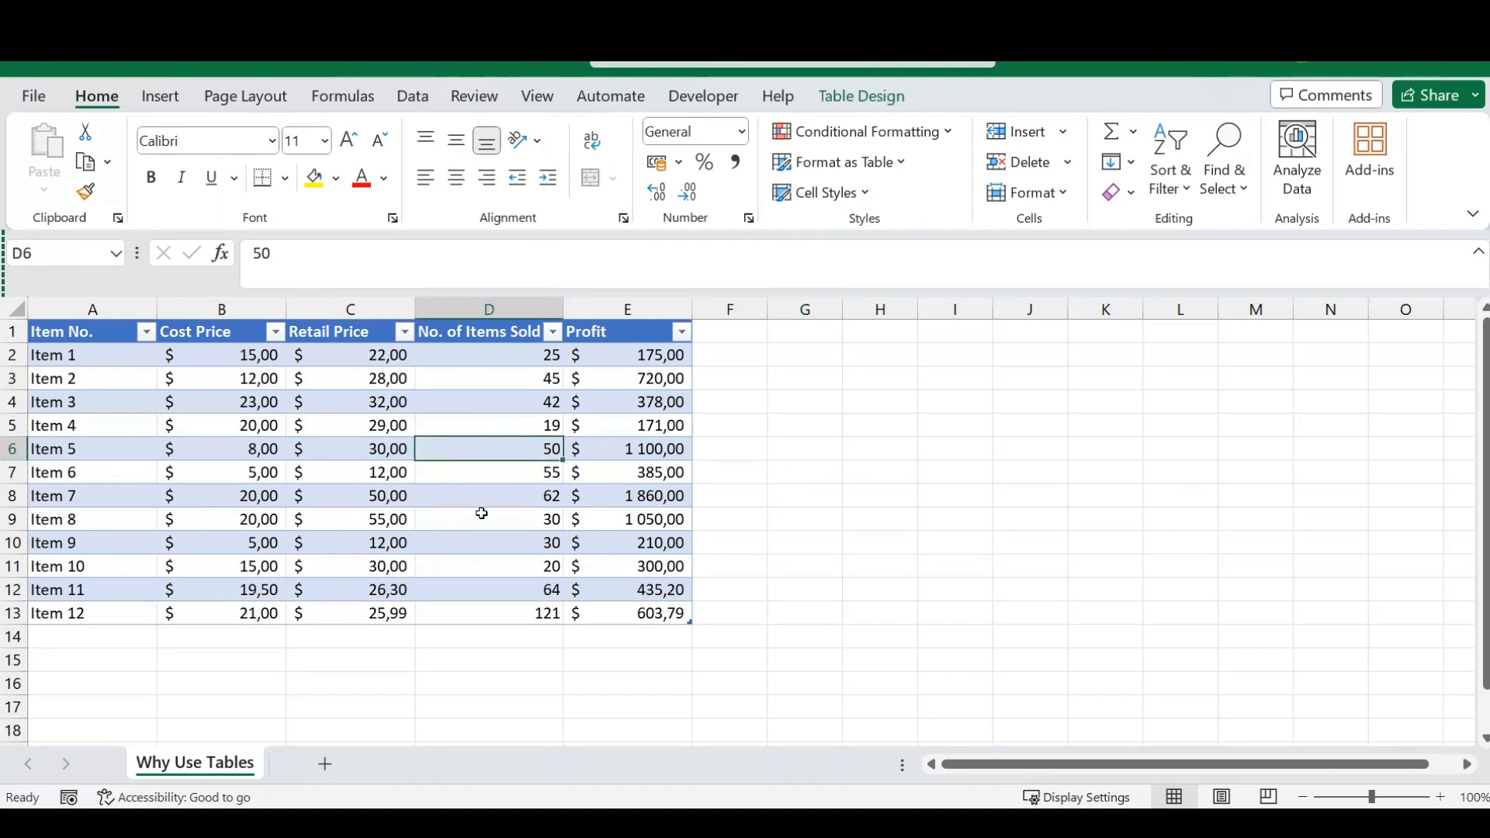
click(865, 100)
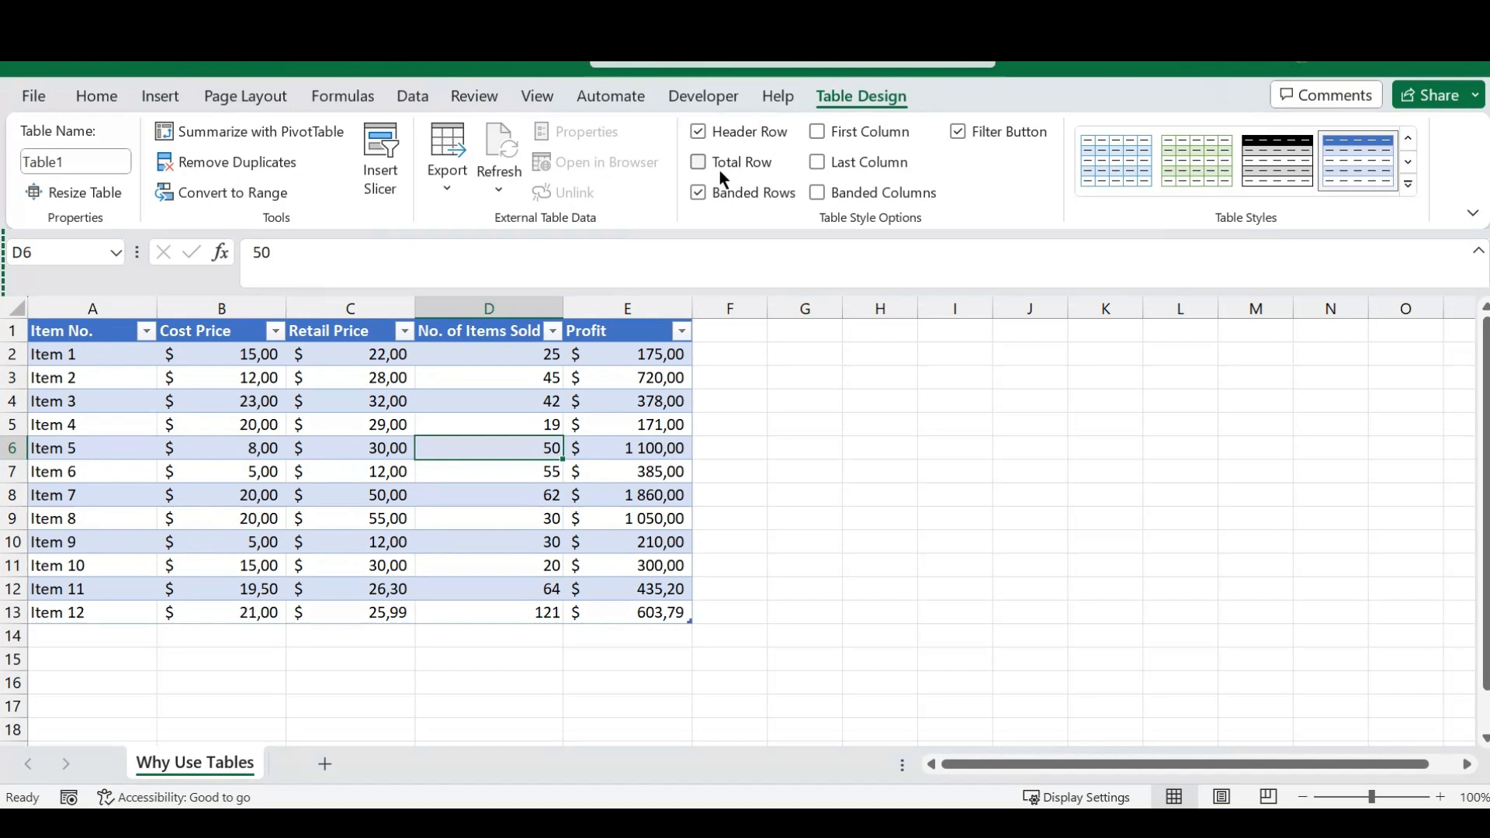
click(736, 158)
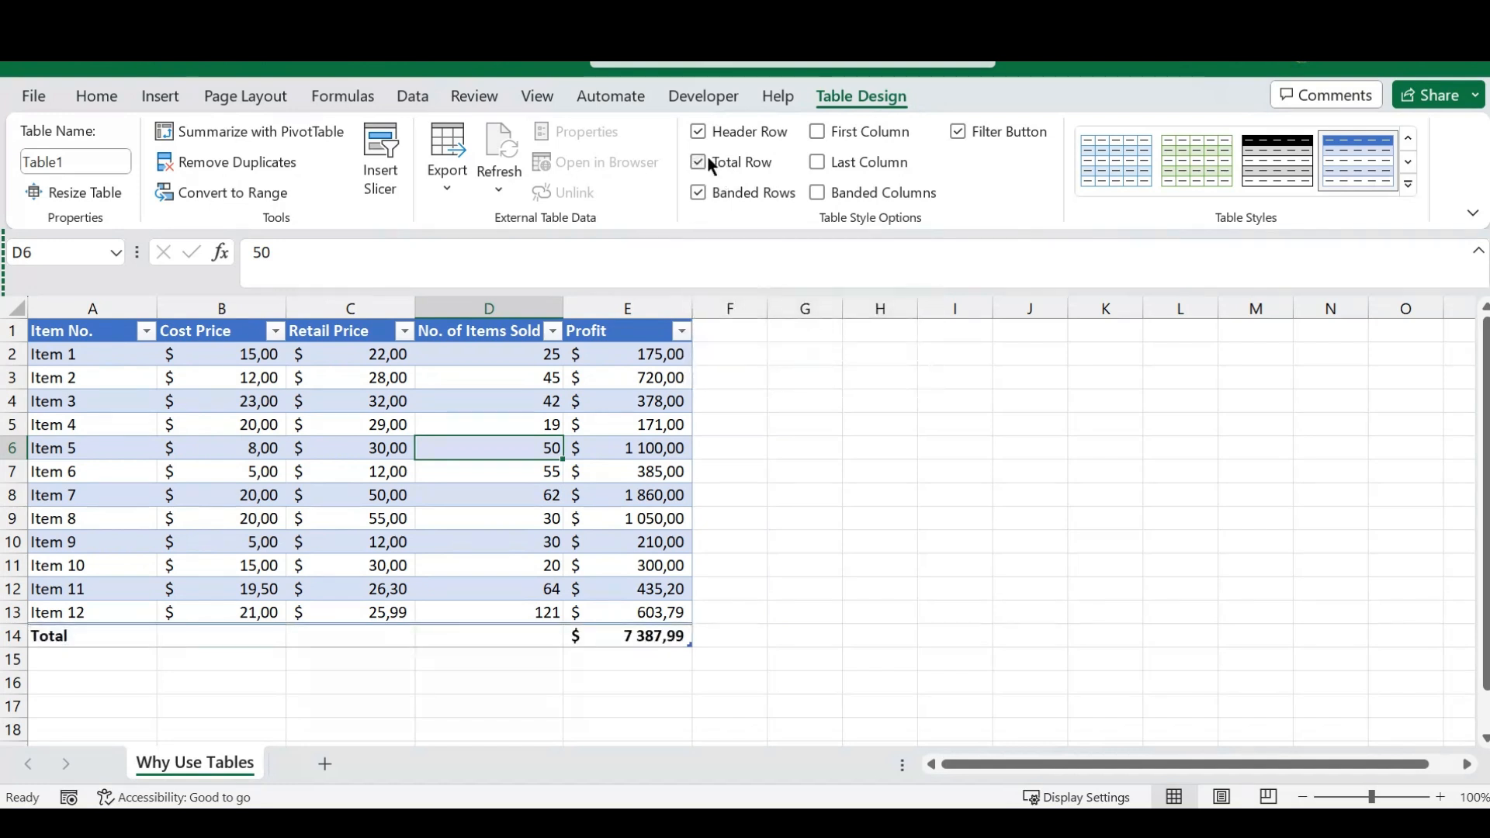
Step: Resize the table so that three blank rows are added below Item 12 and the total row moves to row 17
click(95, 96)
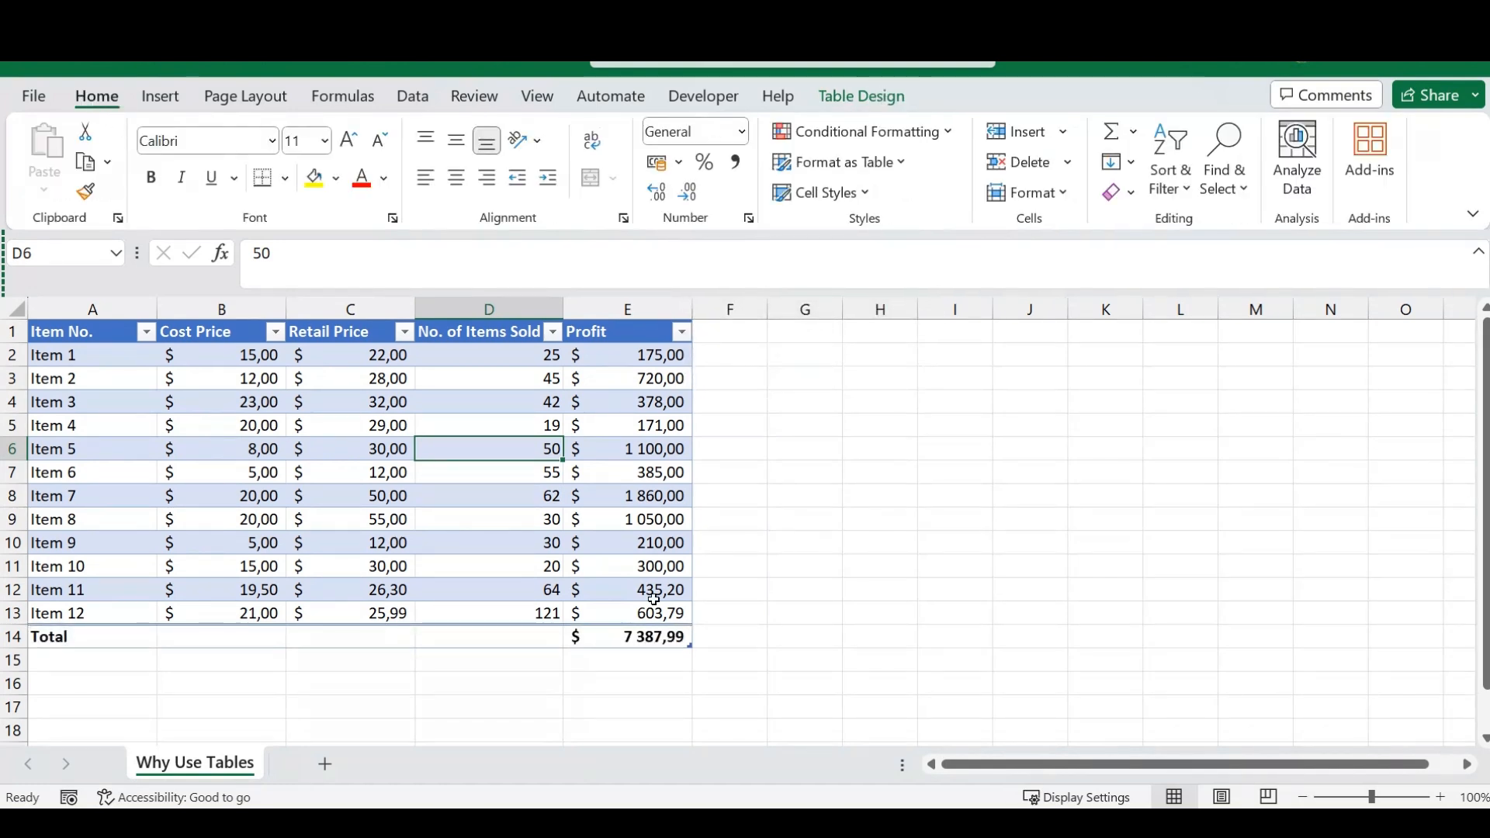
click(784, 641)
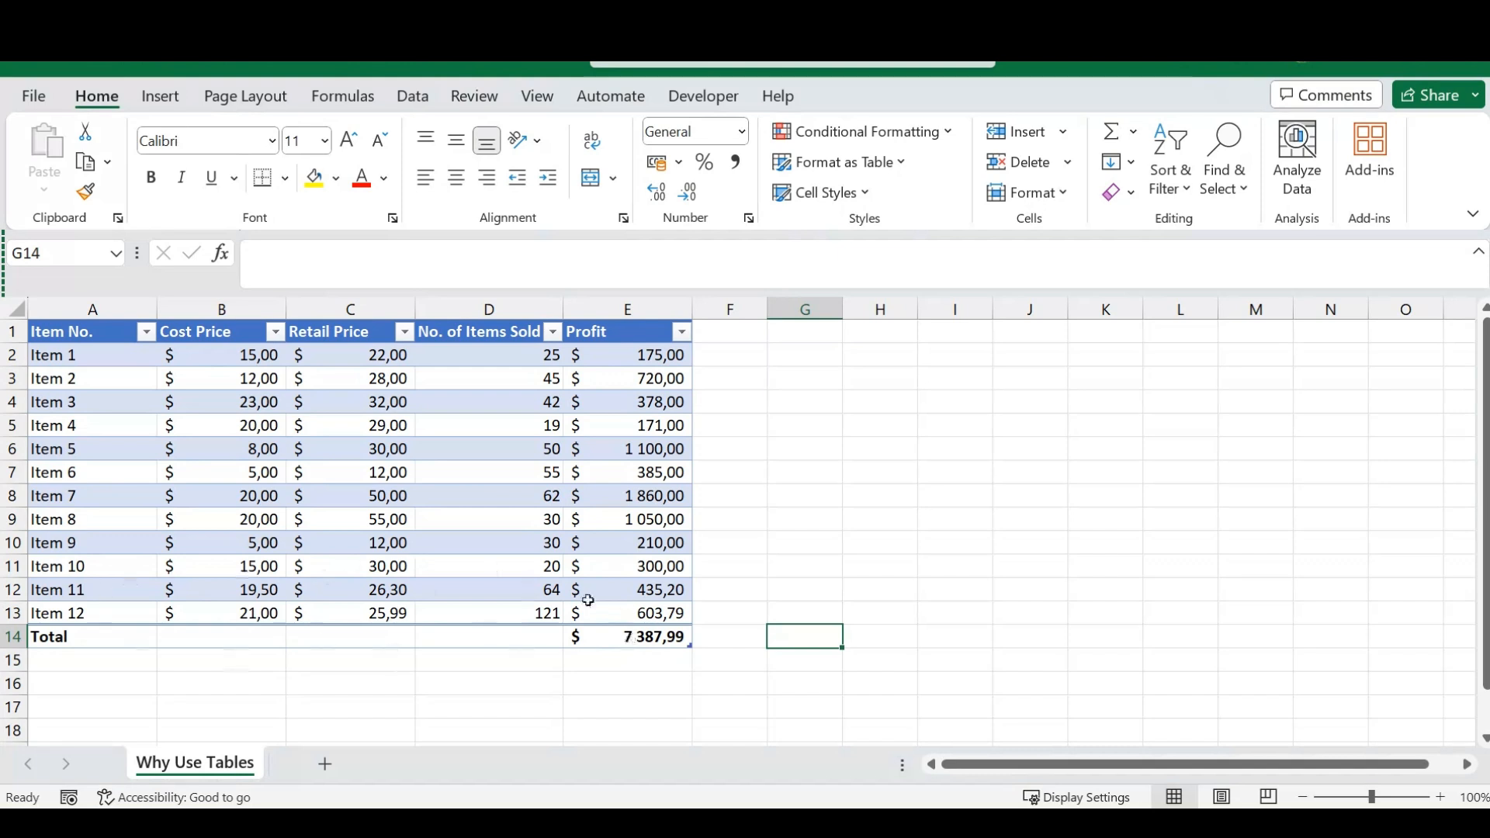
click(483, 572)
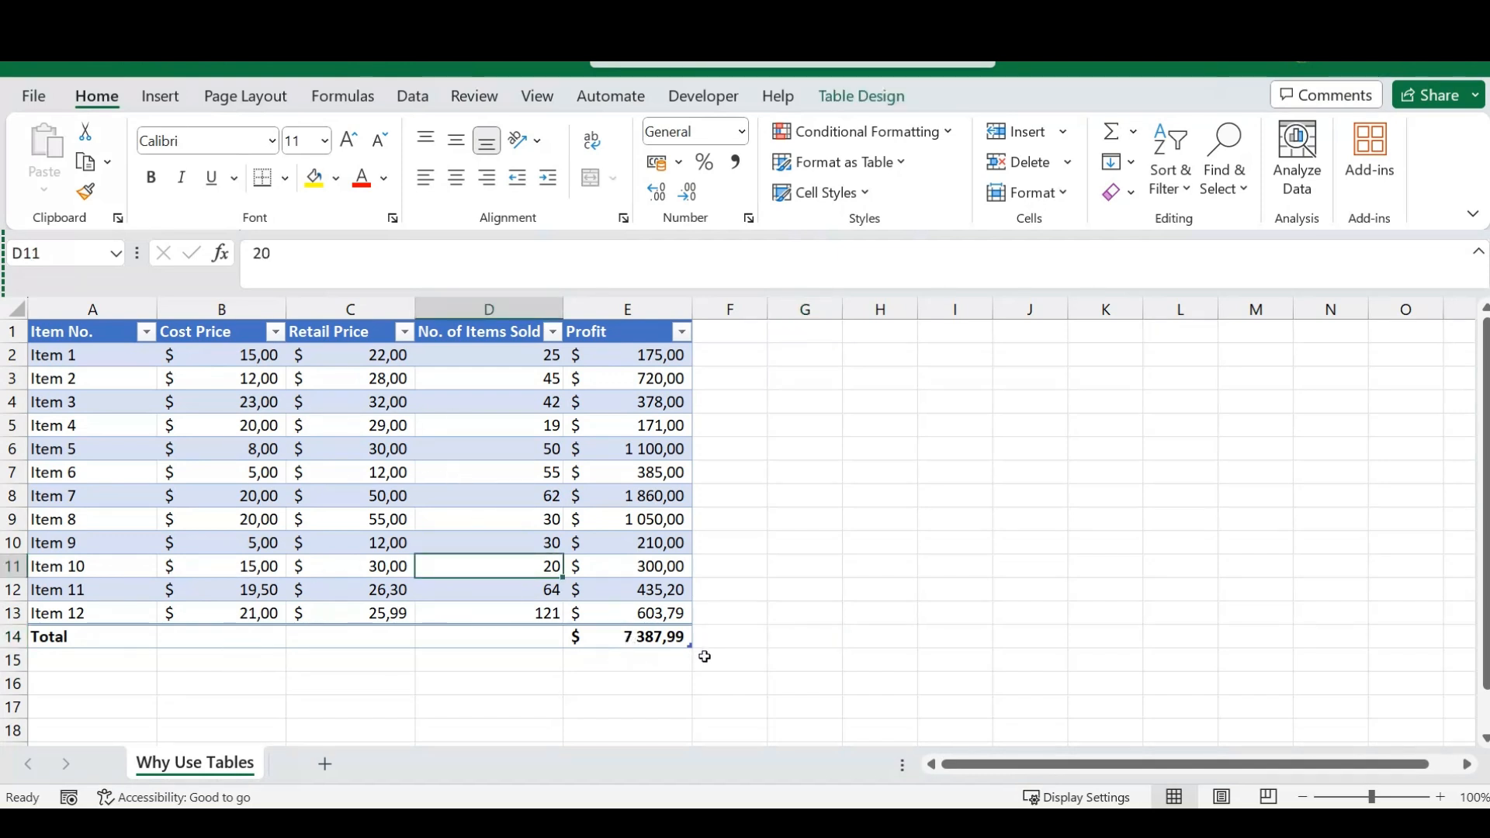
drag(688, 647, 685, 707)
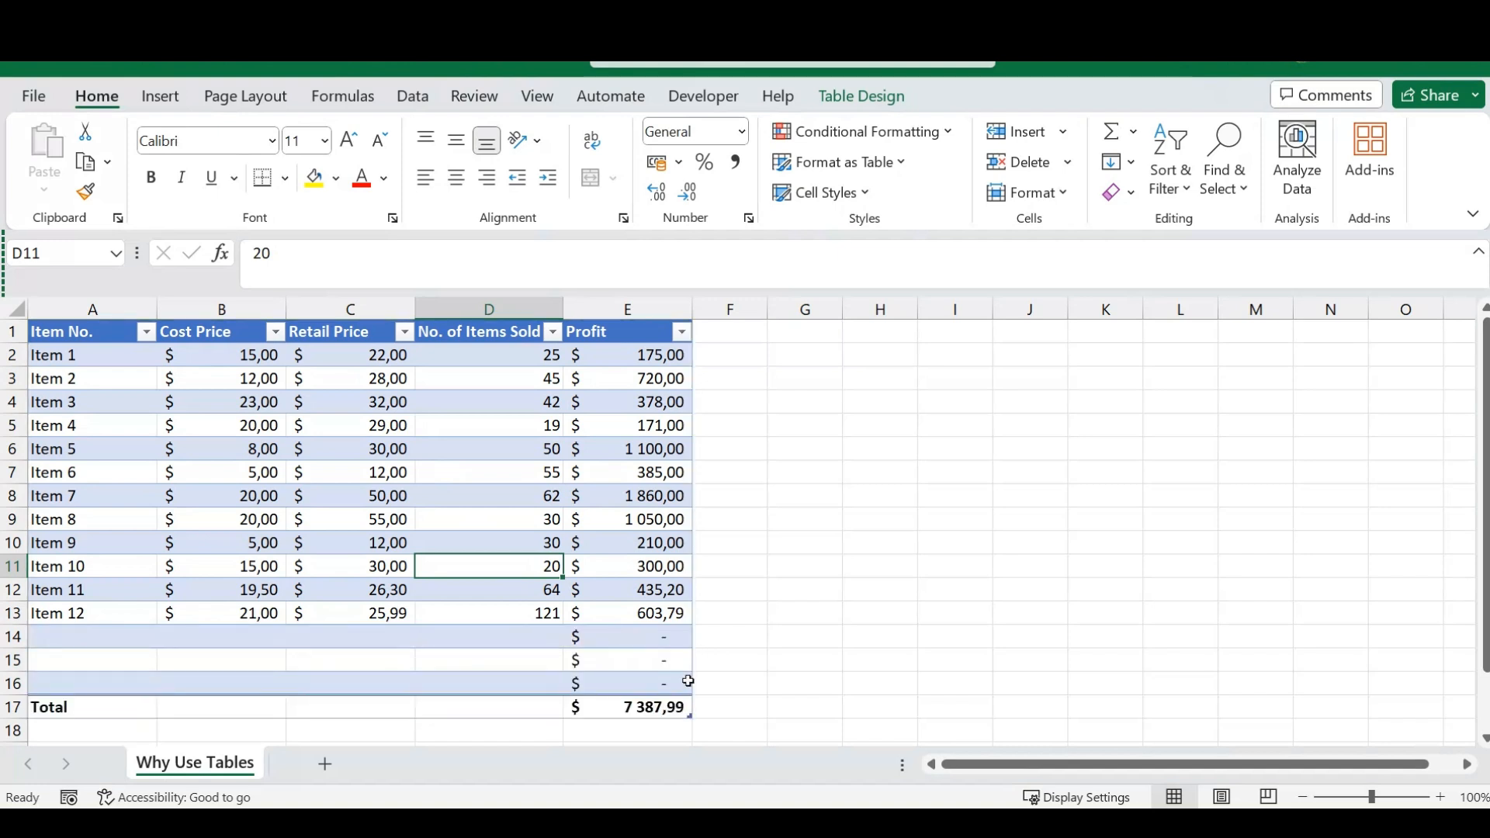
Step: Enter Item 13 in row 14 with cost price 21, retail price 26 and 140 items sold
click(147, 641)
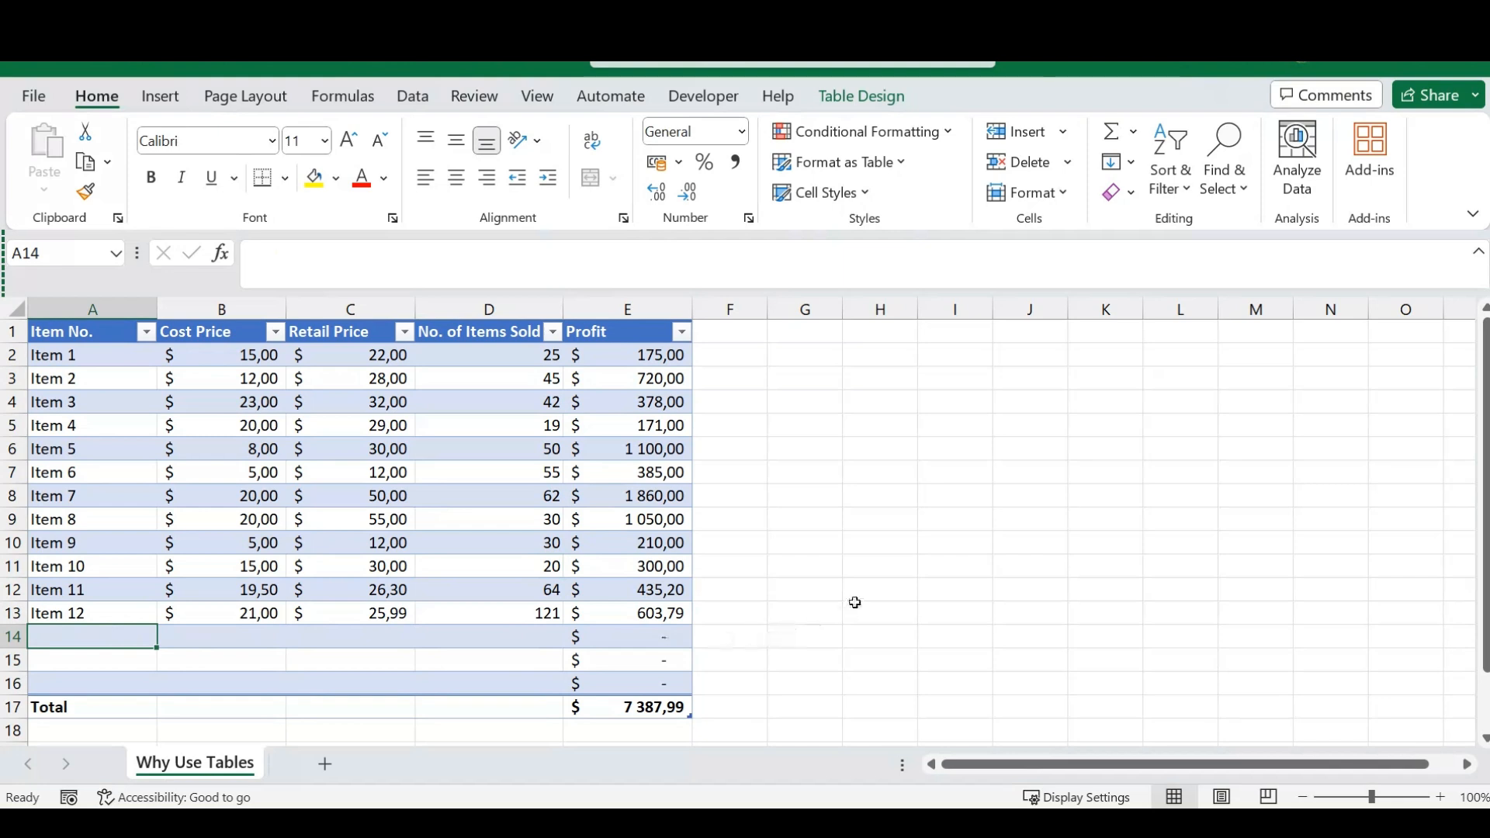
text(I)
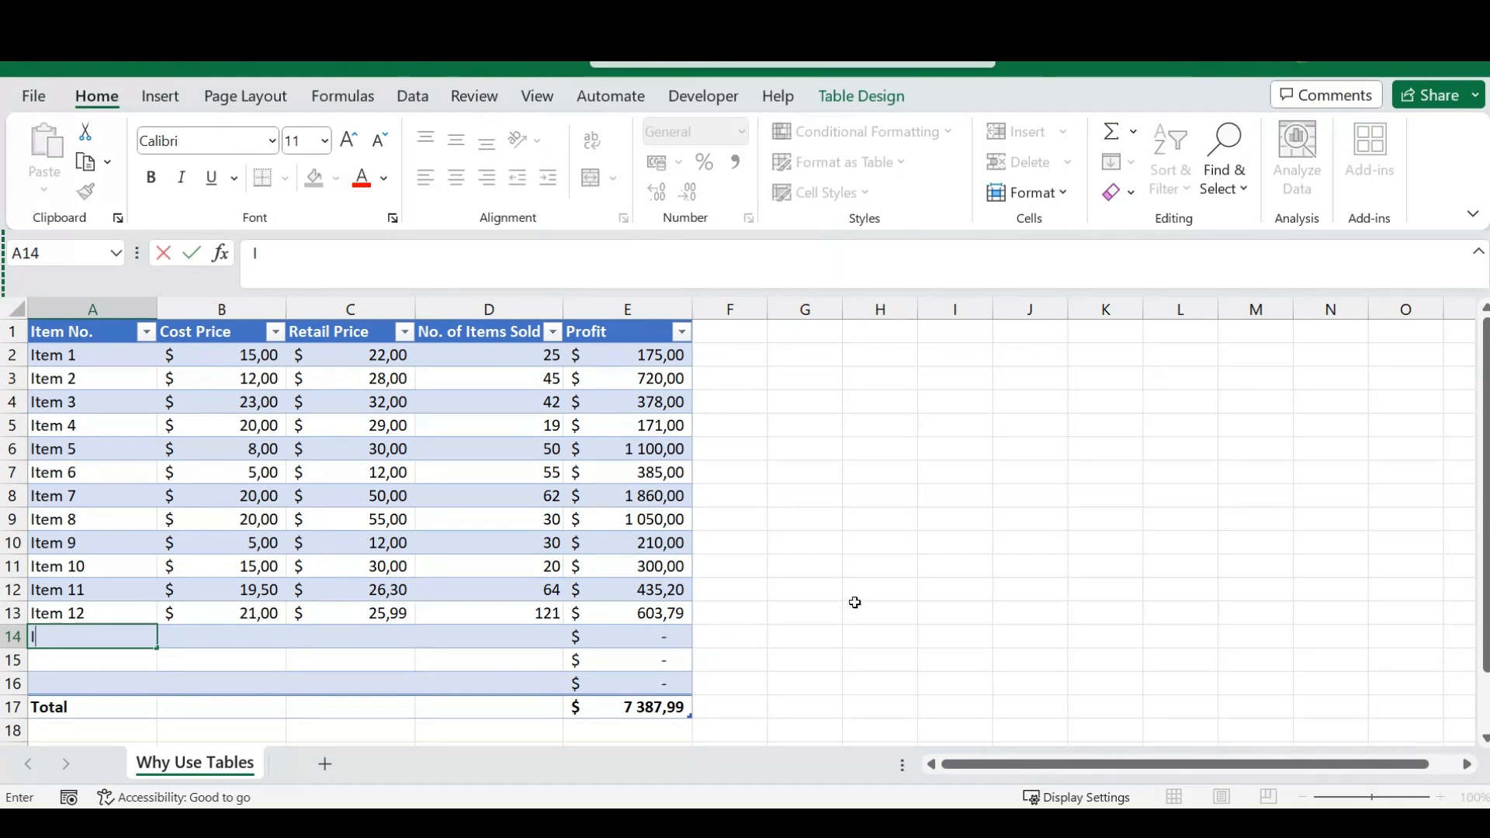
text(tem 13)
key(Tab)
text(21)
key(Tab)
text(26)
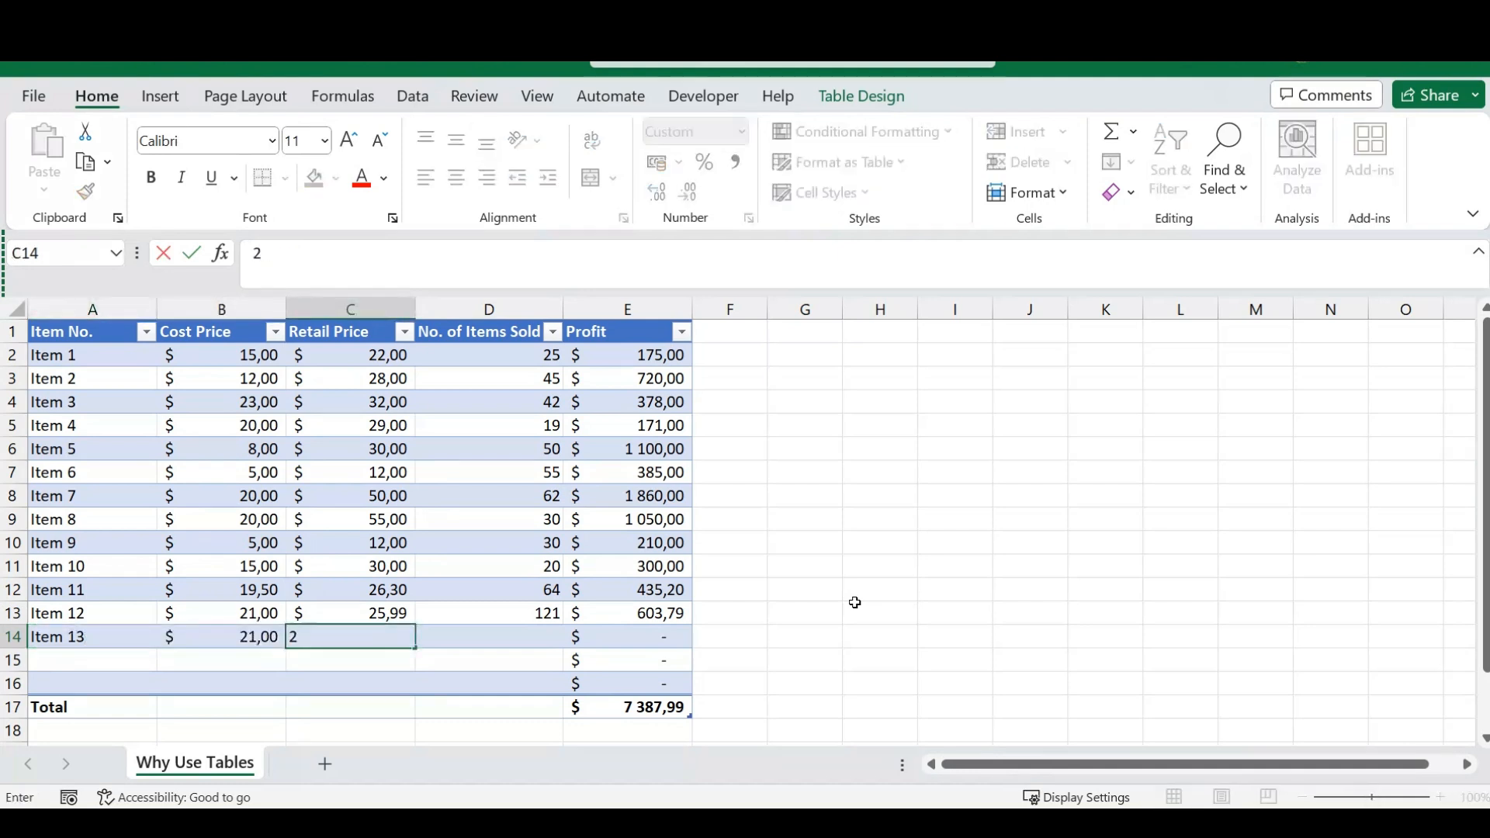
key(Tab)
text(140)
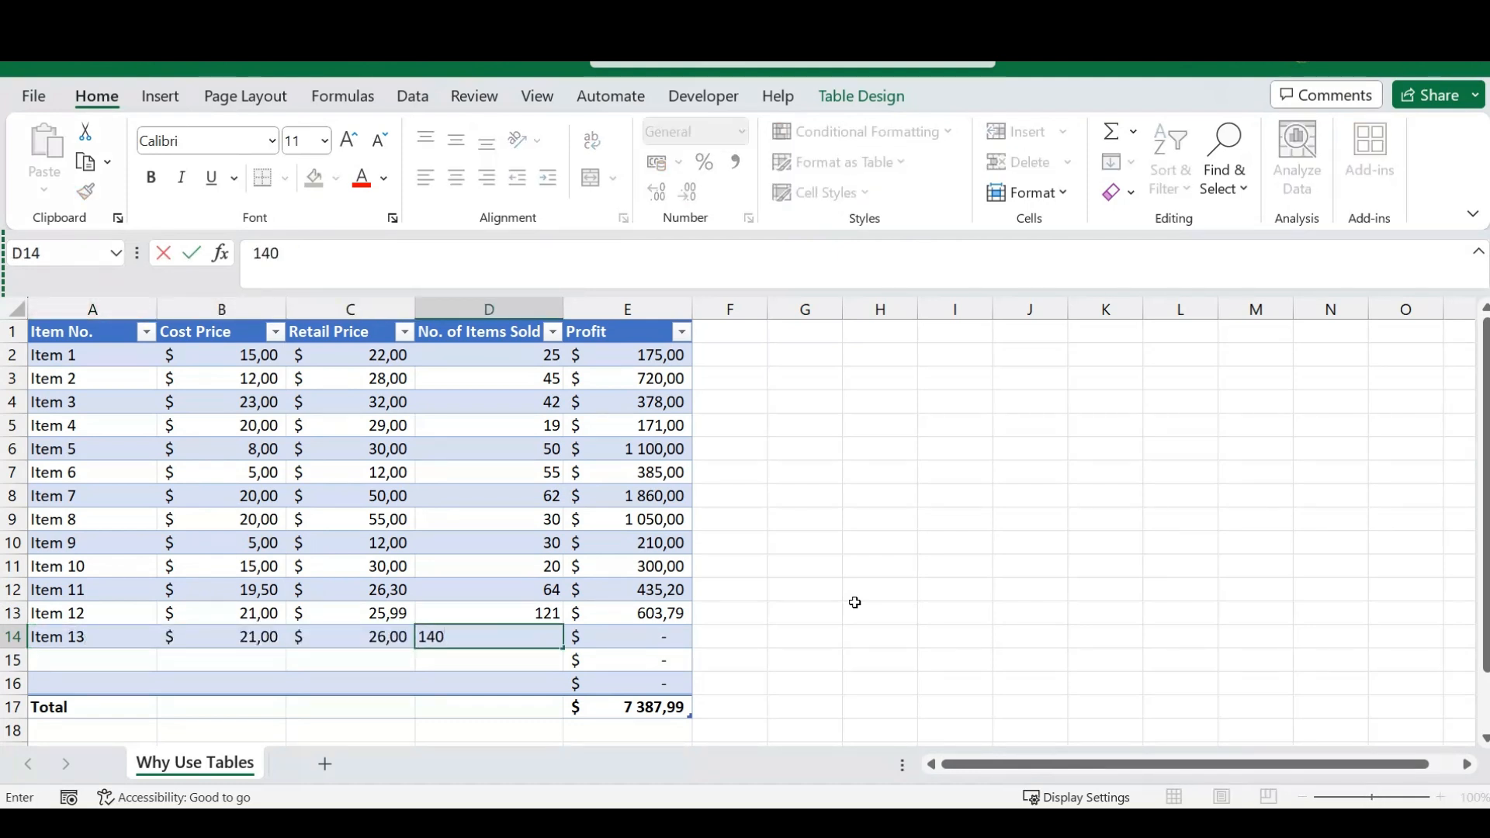
key(Tab)
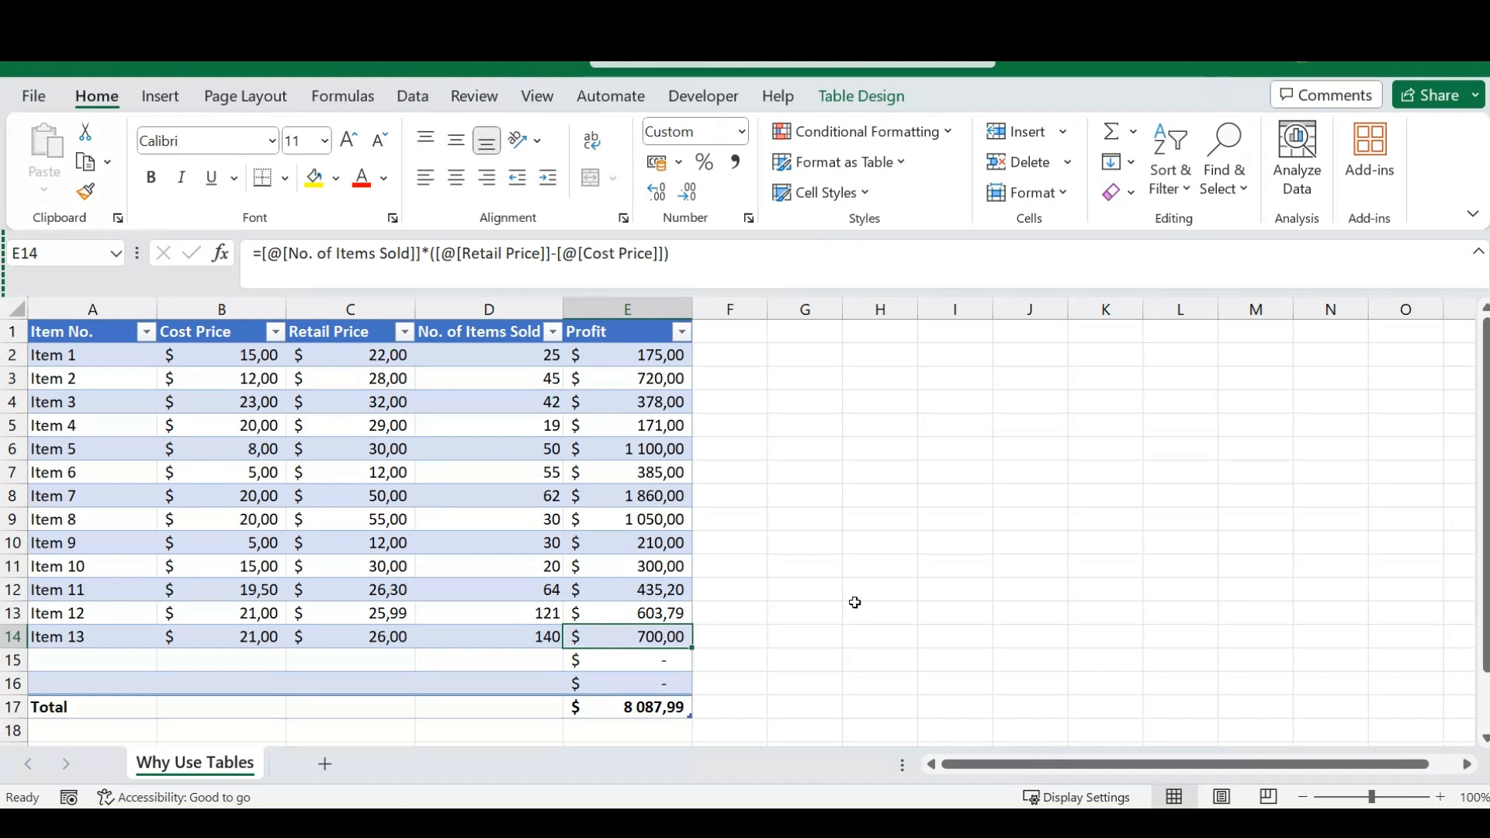
Step: Change the total row calculation for the Profit column to Average
click(650, 707)
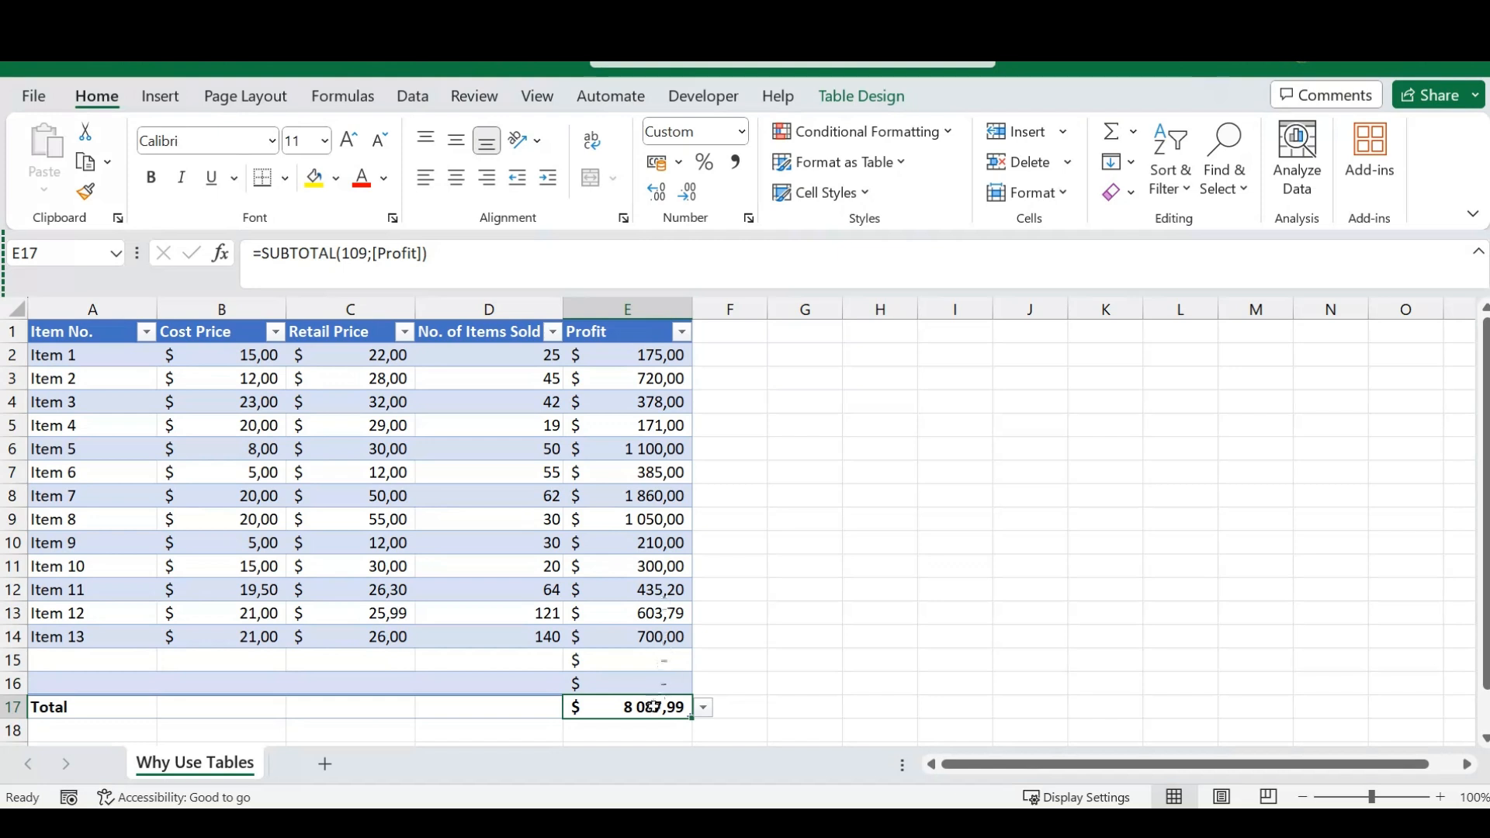
click(703, 707)
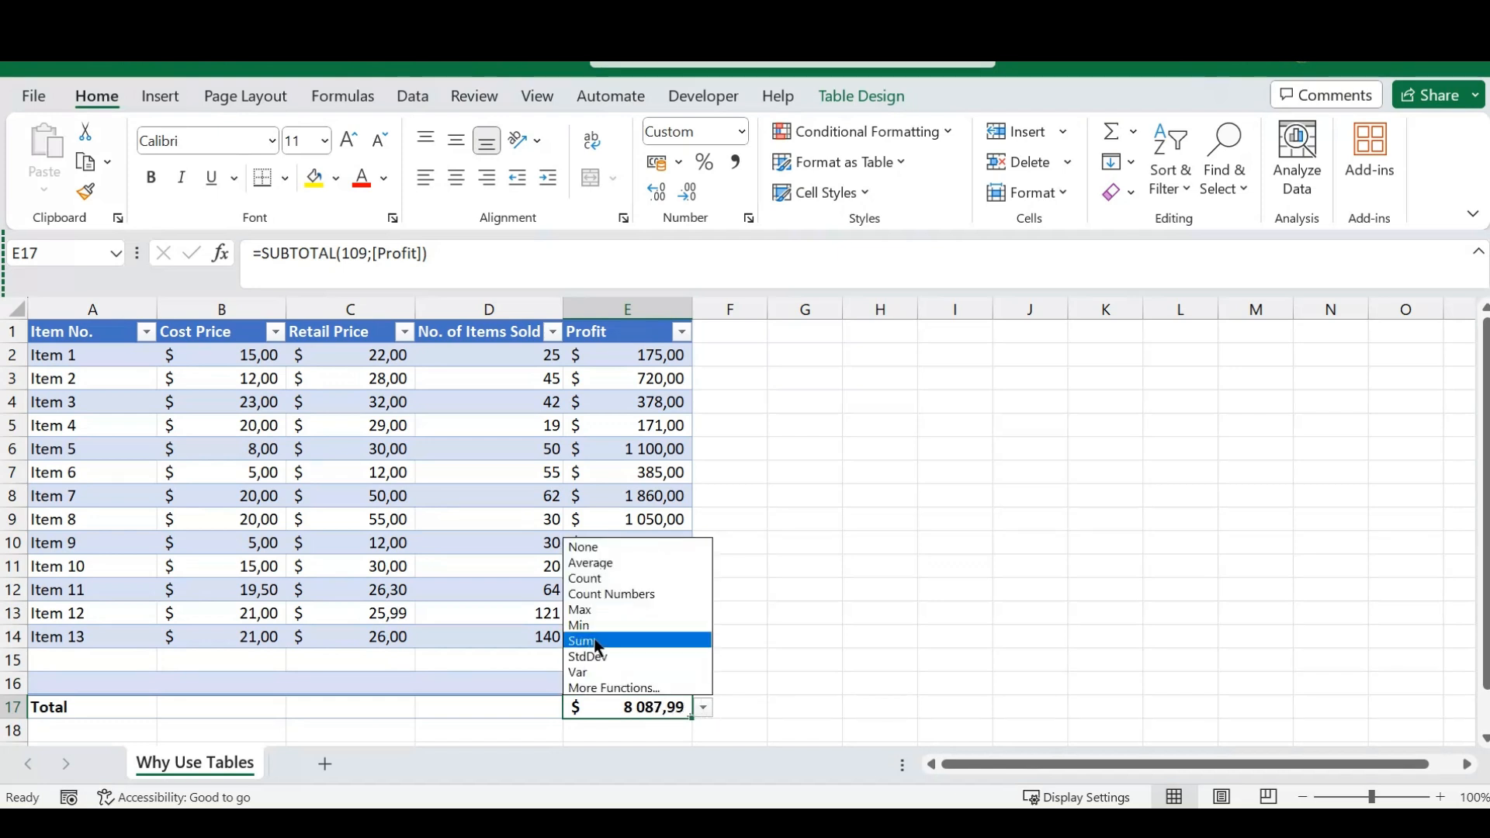
click(625, 564)
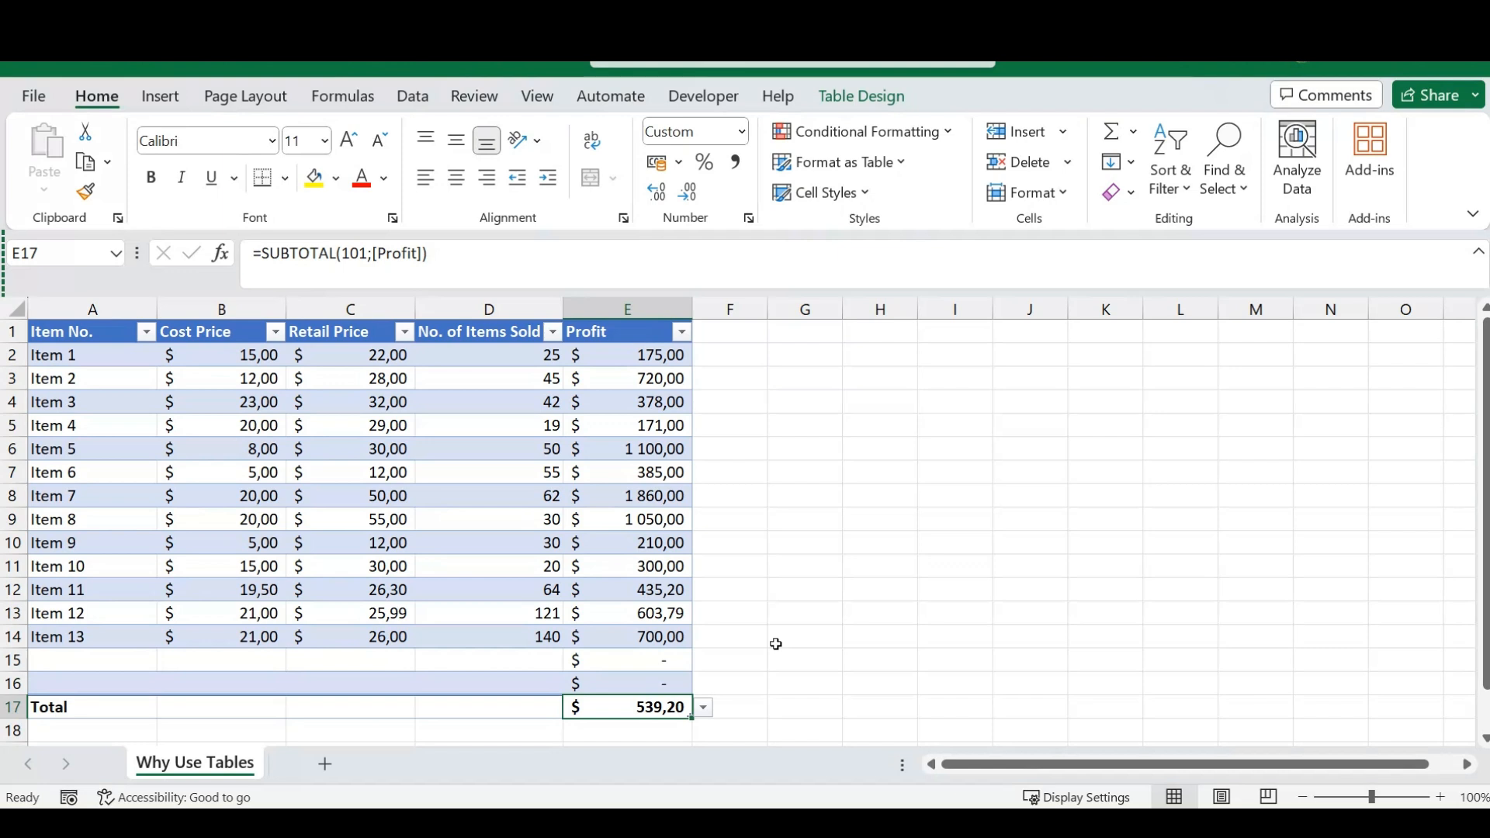
Step: Set the total row calculation for the Profit column to Max
click(703, 709)
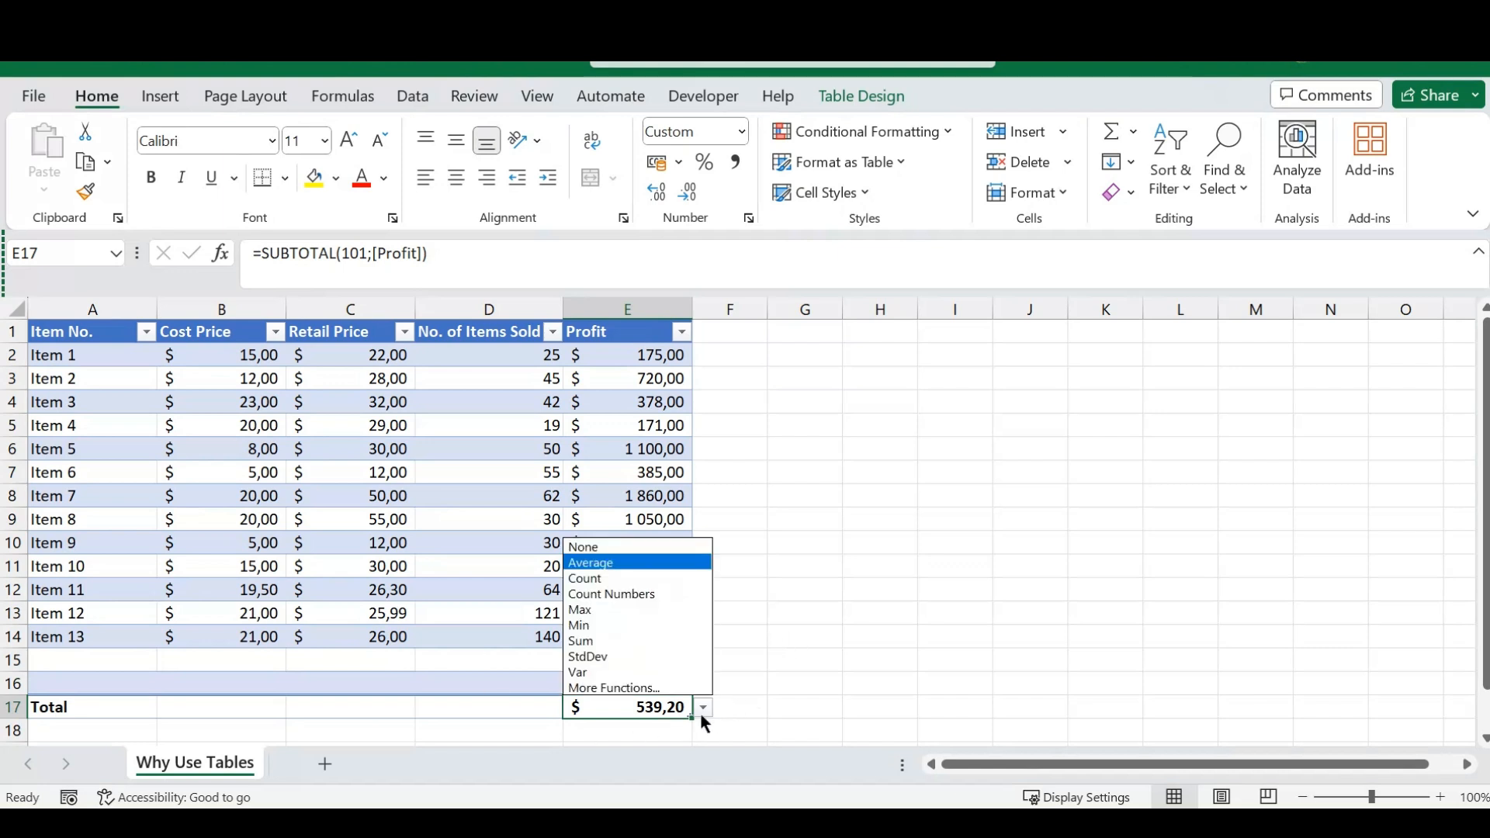
click(621, 609)
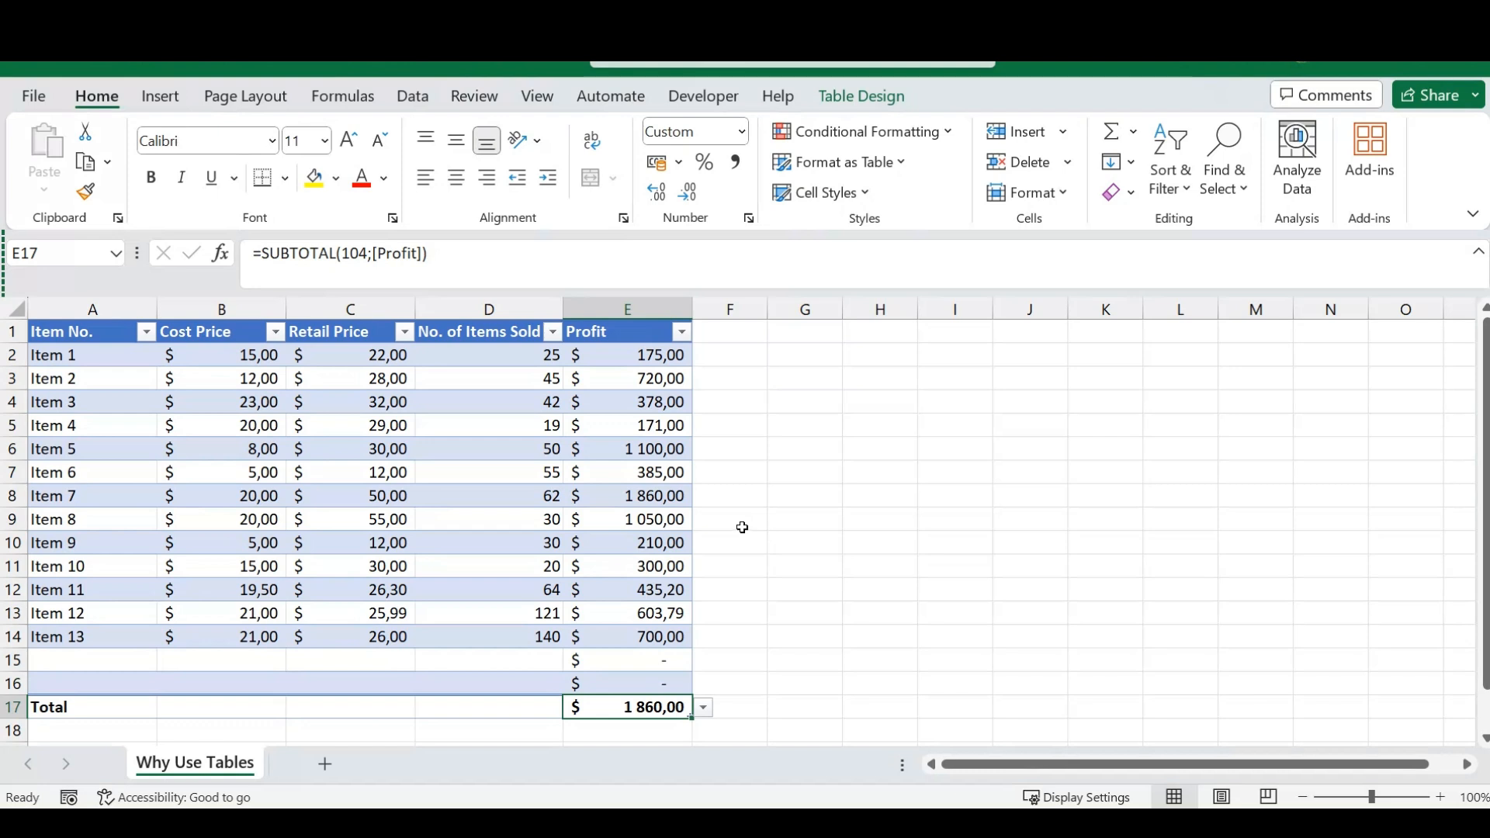
click(789, 624)
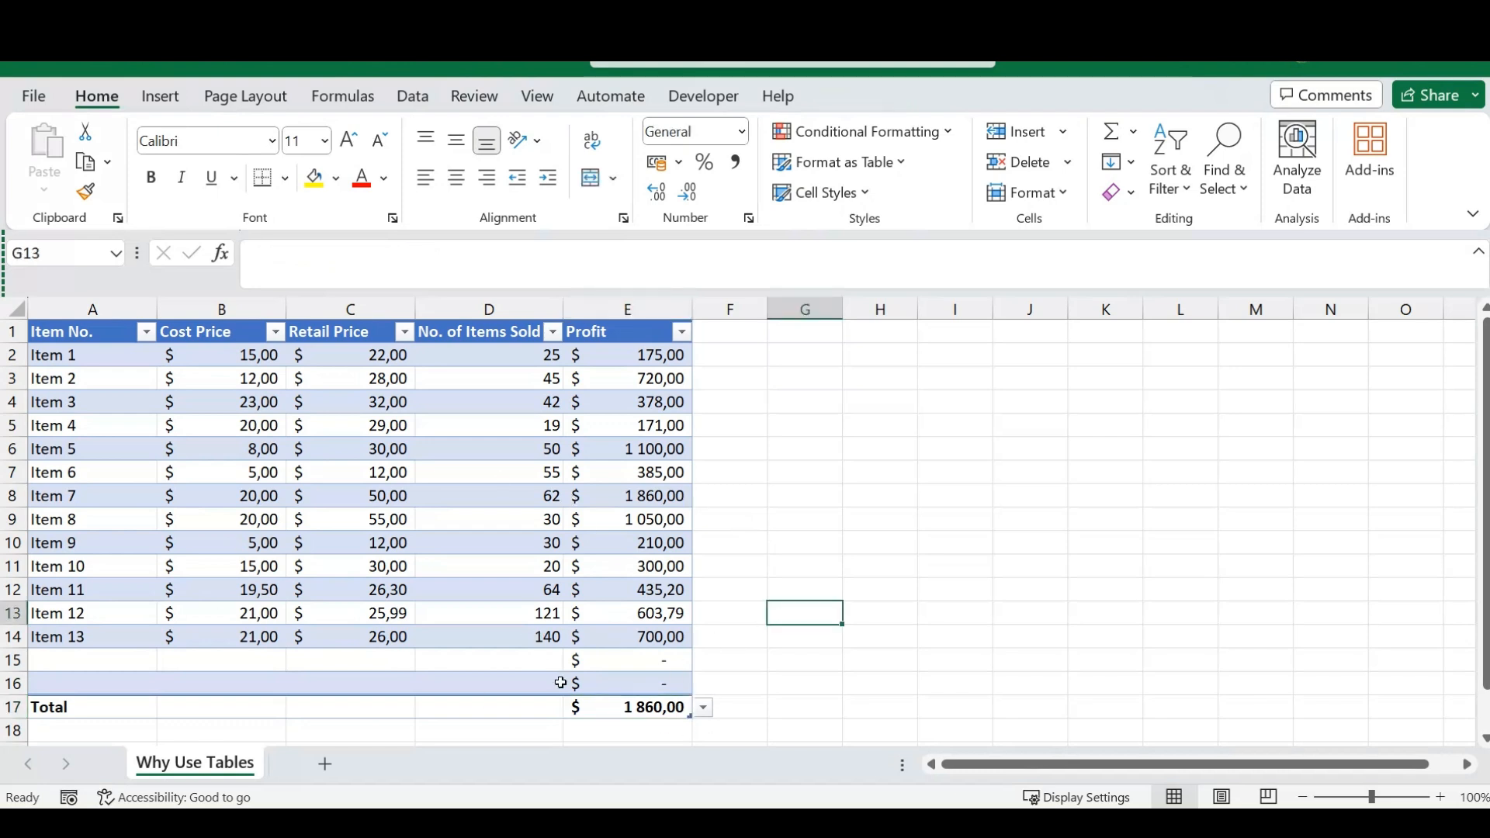
Step: Shrink the table so it ends at row 15 and clear the leftover contents of E16:E17
drag(692, 715, 694, 669)
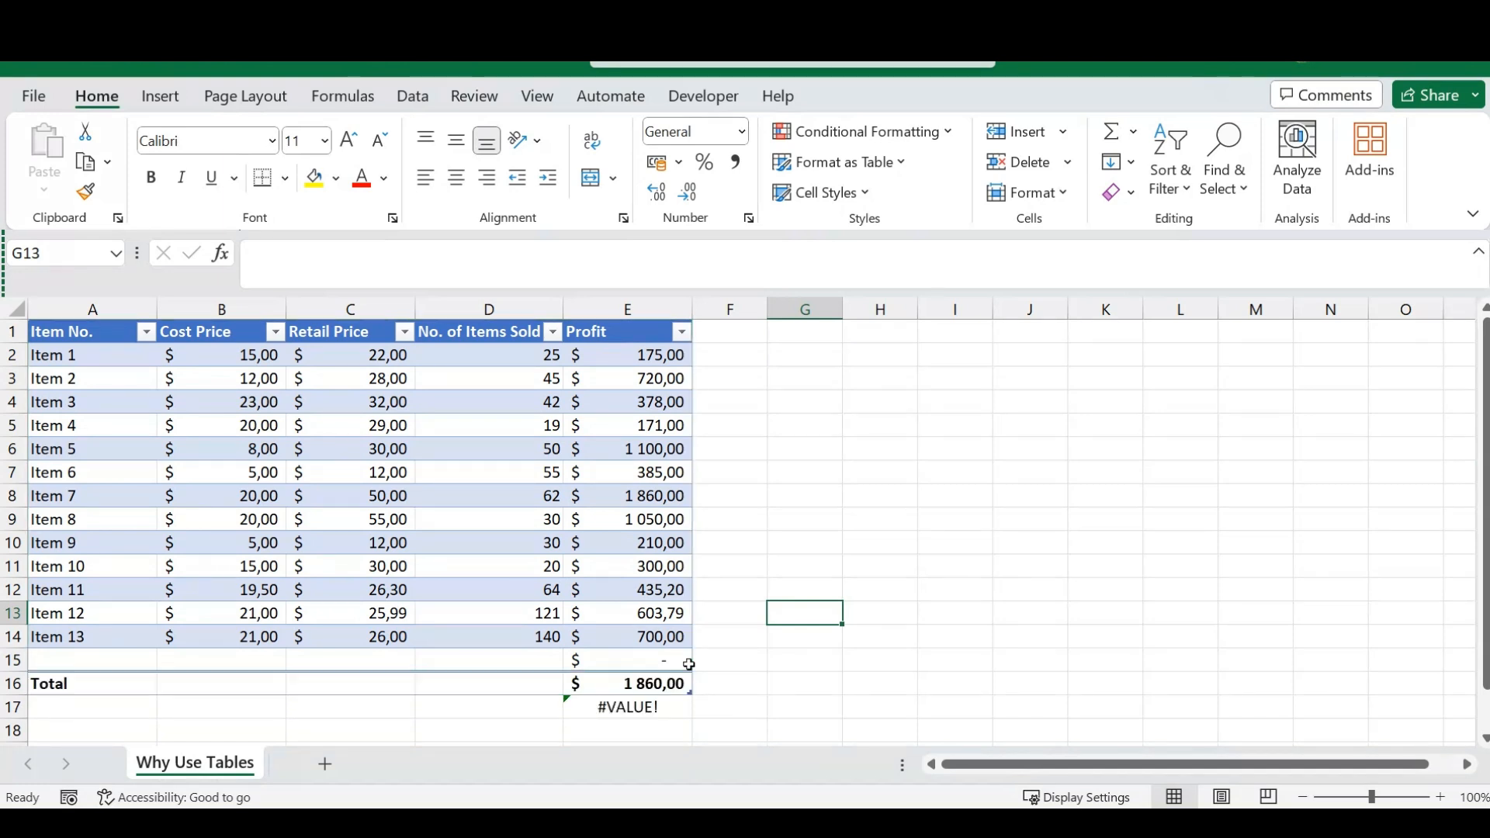
drag(691, 697, 652, 722)
key(Delete)
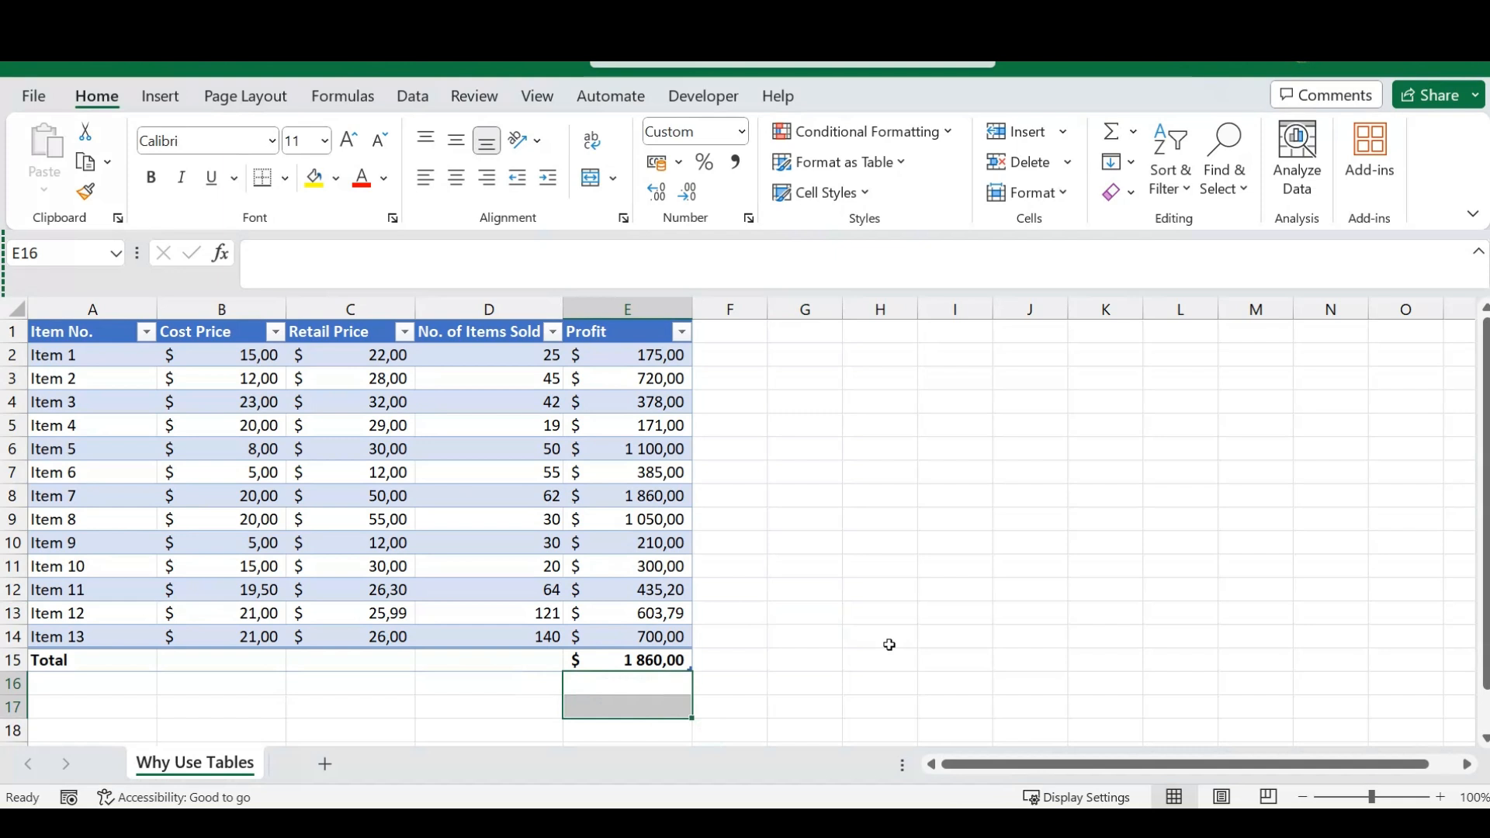
click(821, 594)
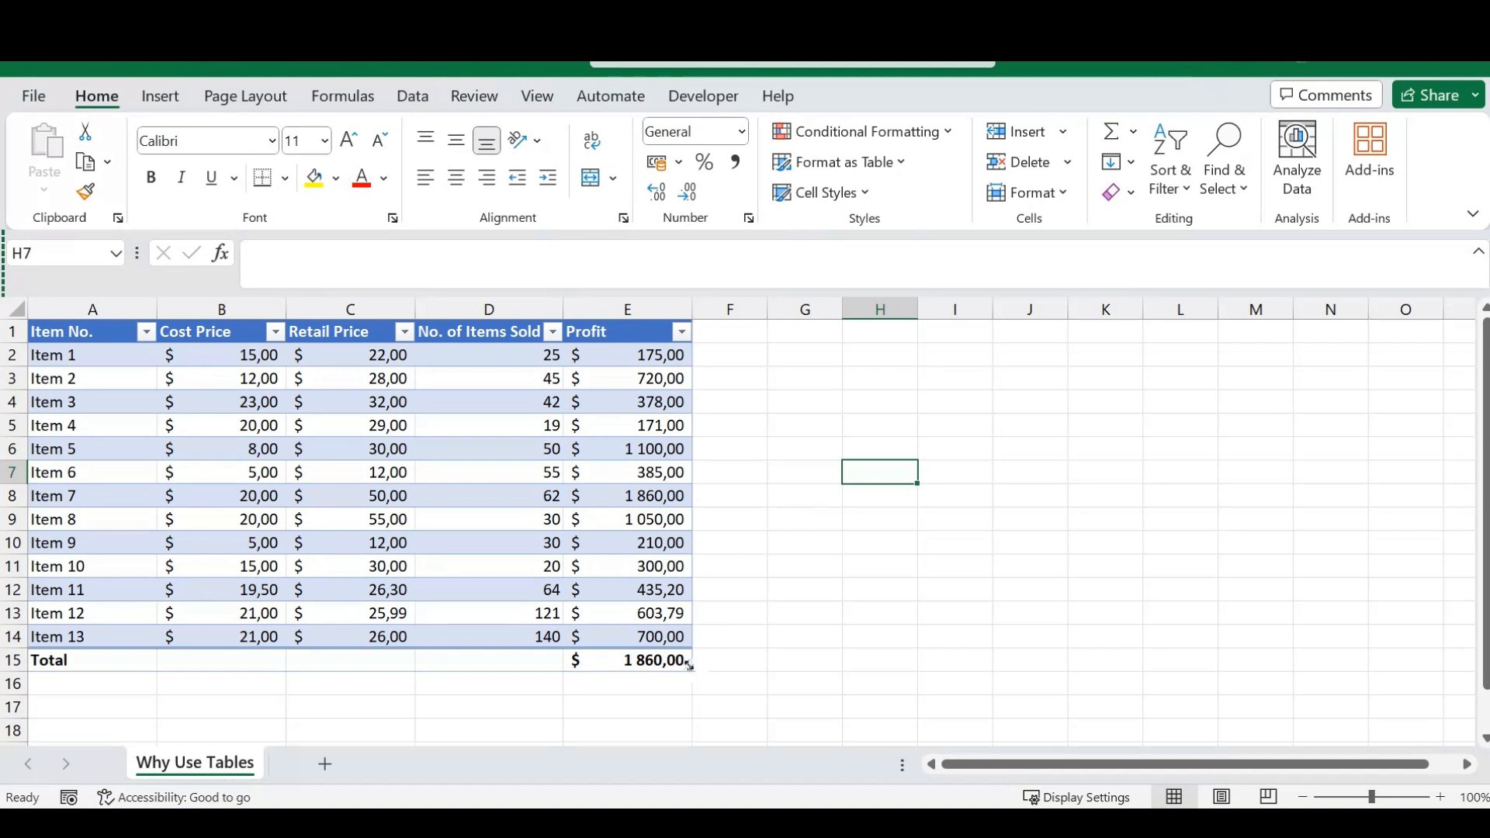
Step: Extend the table by two blank rows to row 17 and check the Profit formula in cell E15
drag(694, 672, 686, 715)
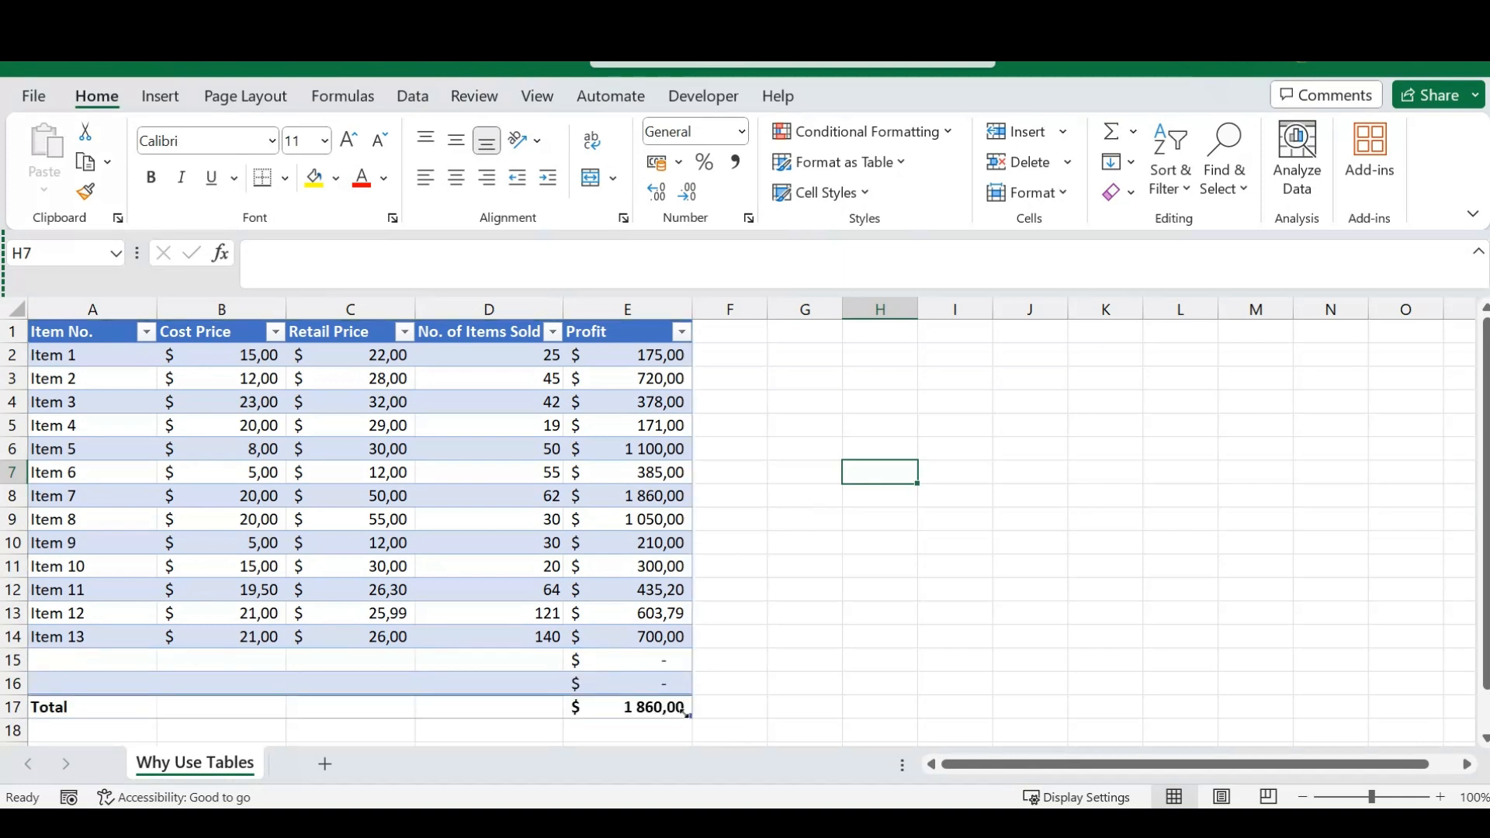
click(504, 629)
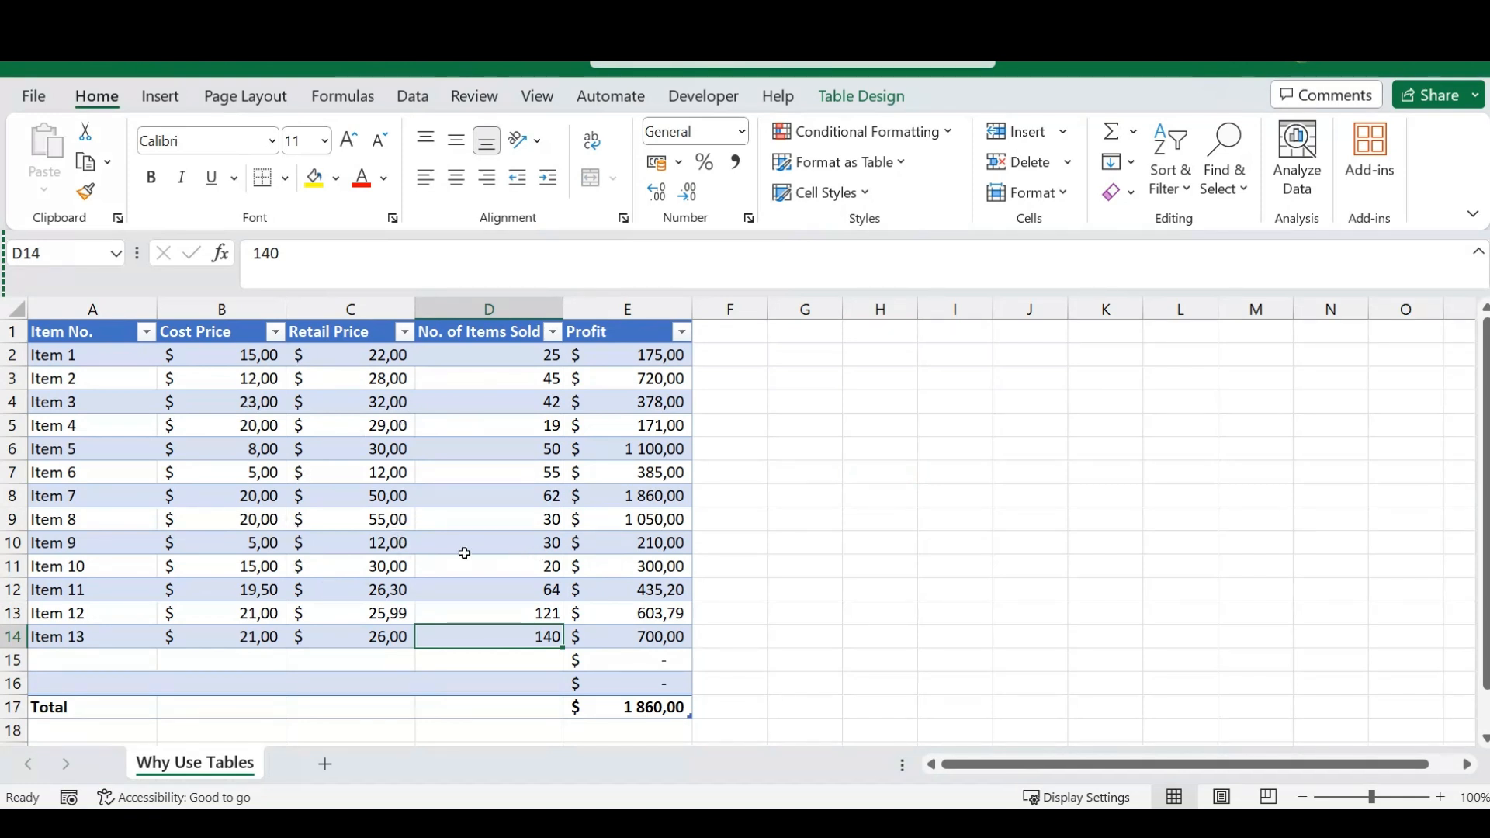
click(128, 657)
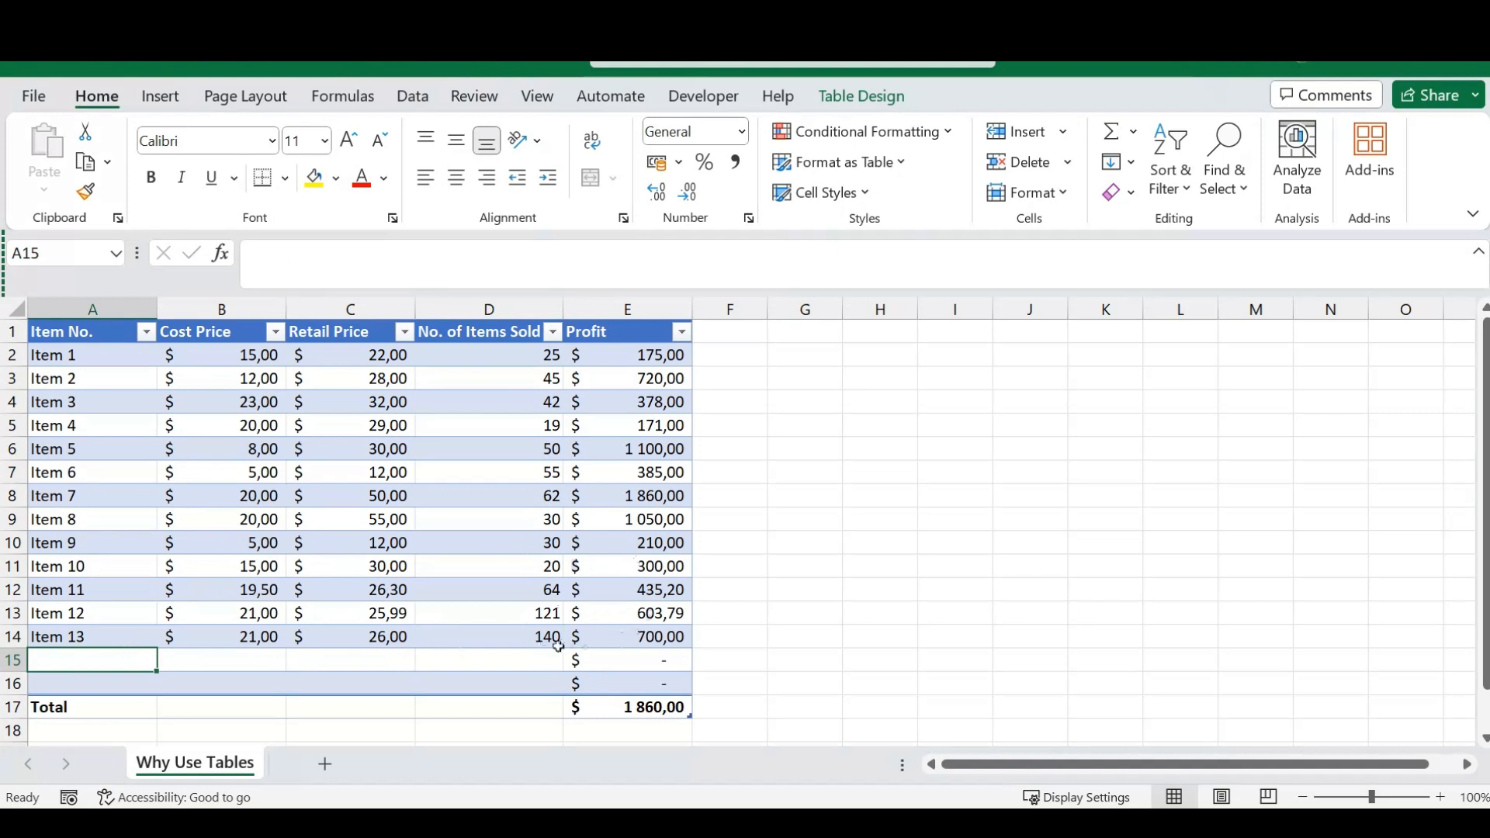
click(654, 661)
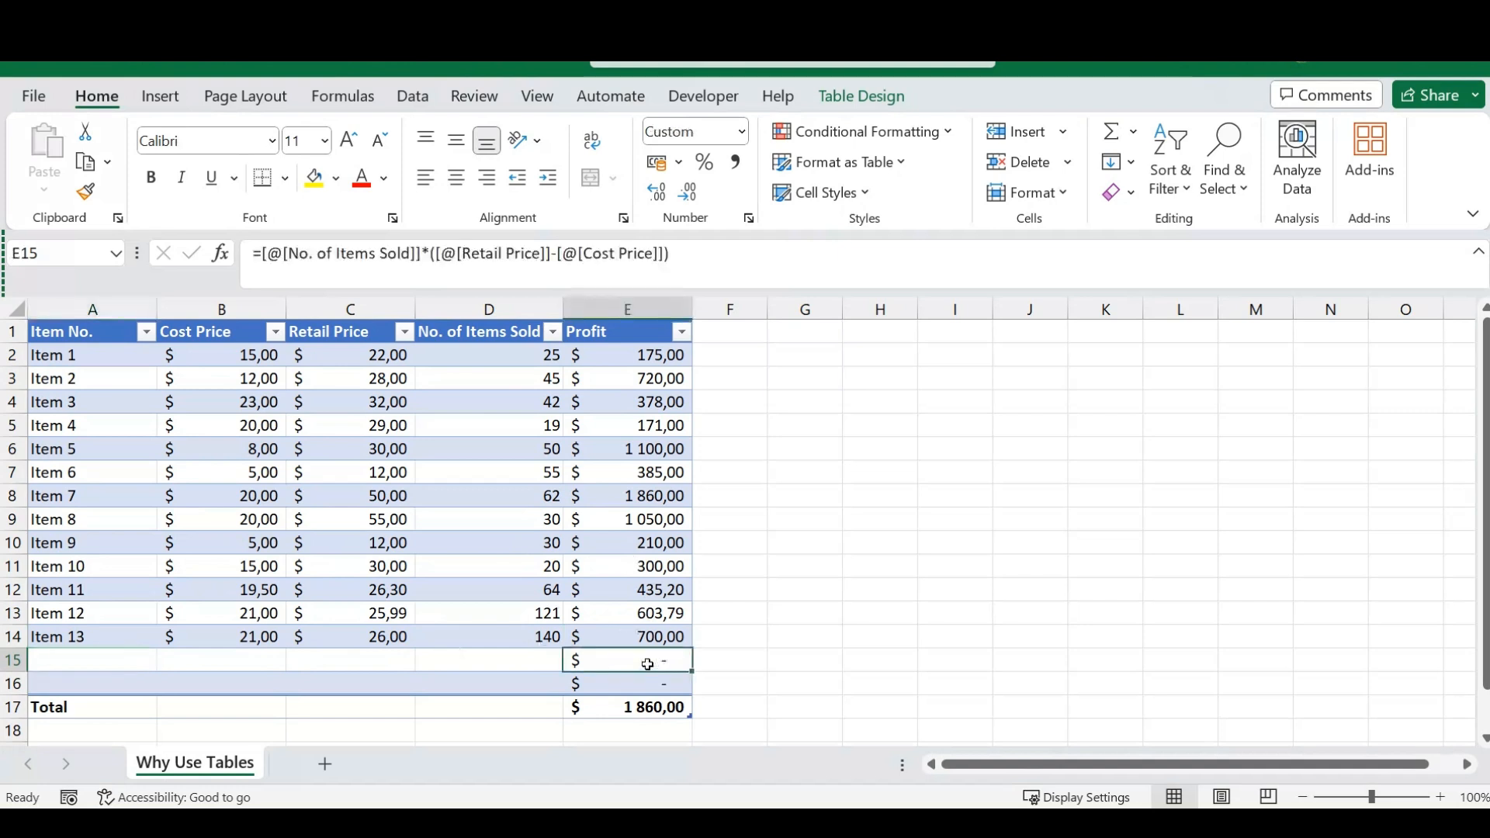
click(102, 662)
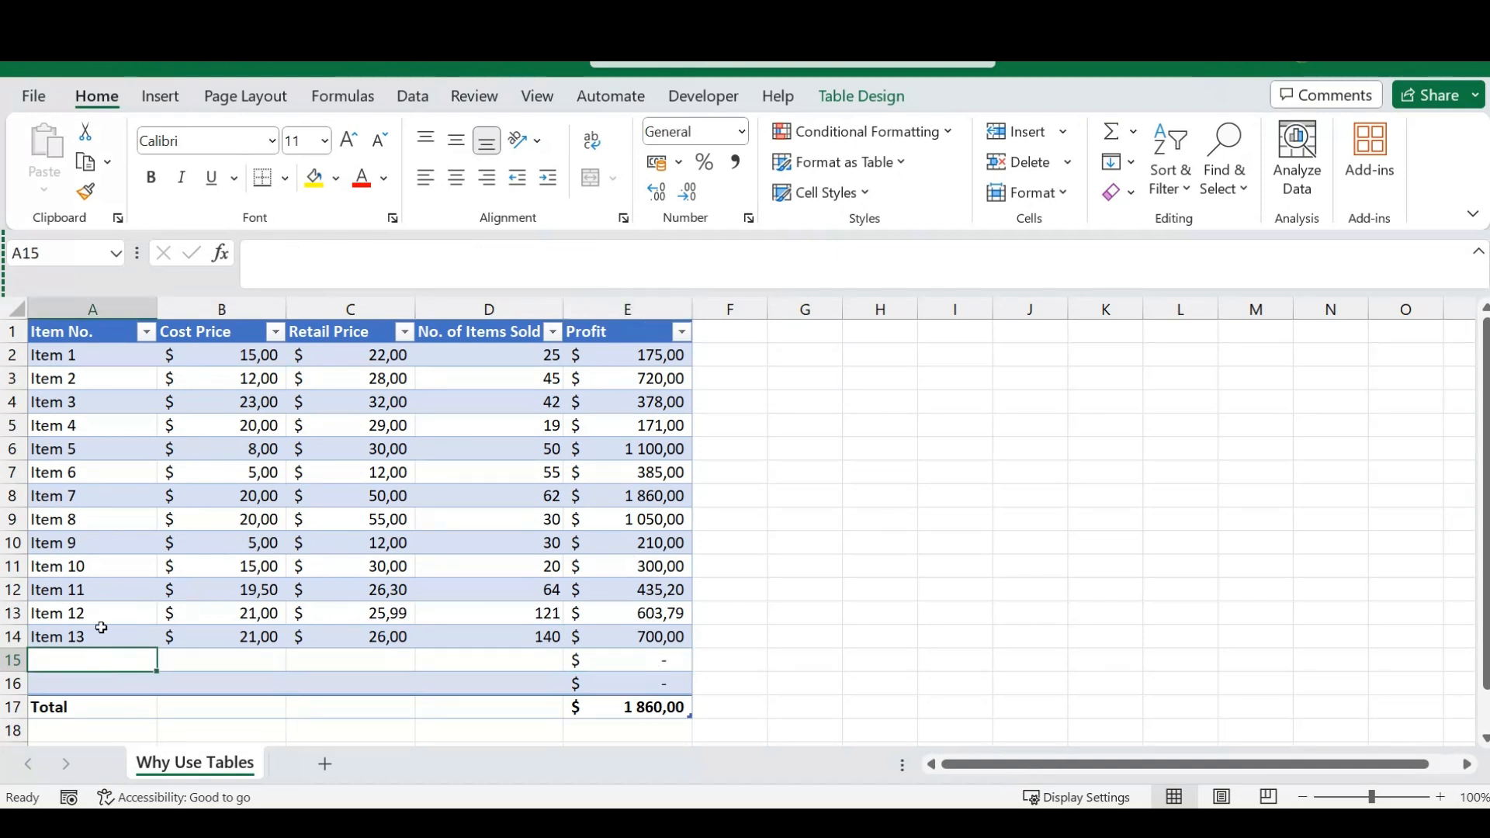
click(664, 662)
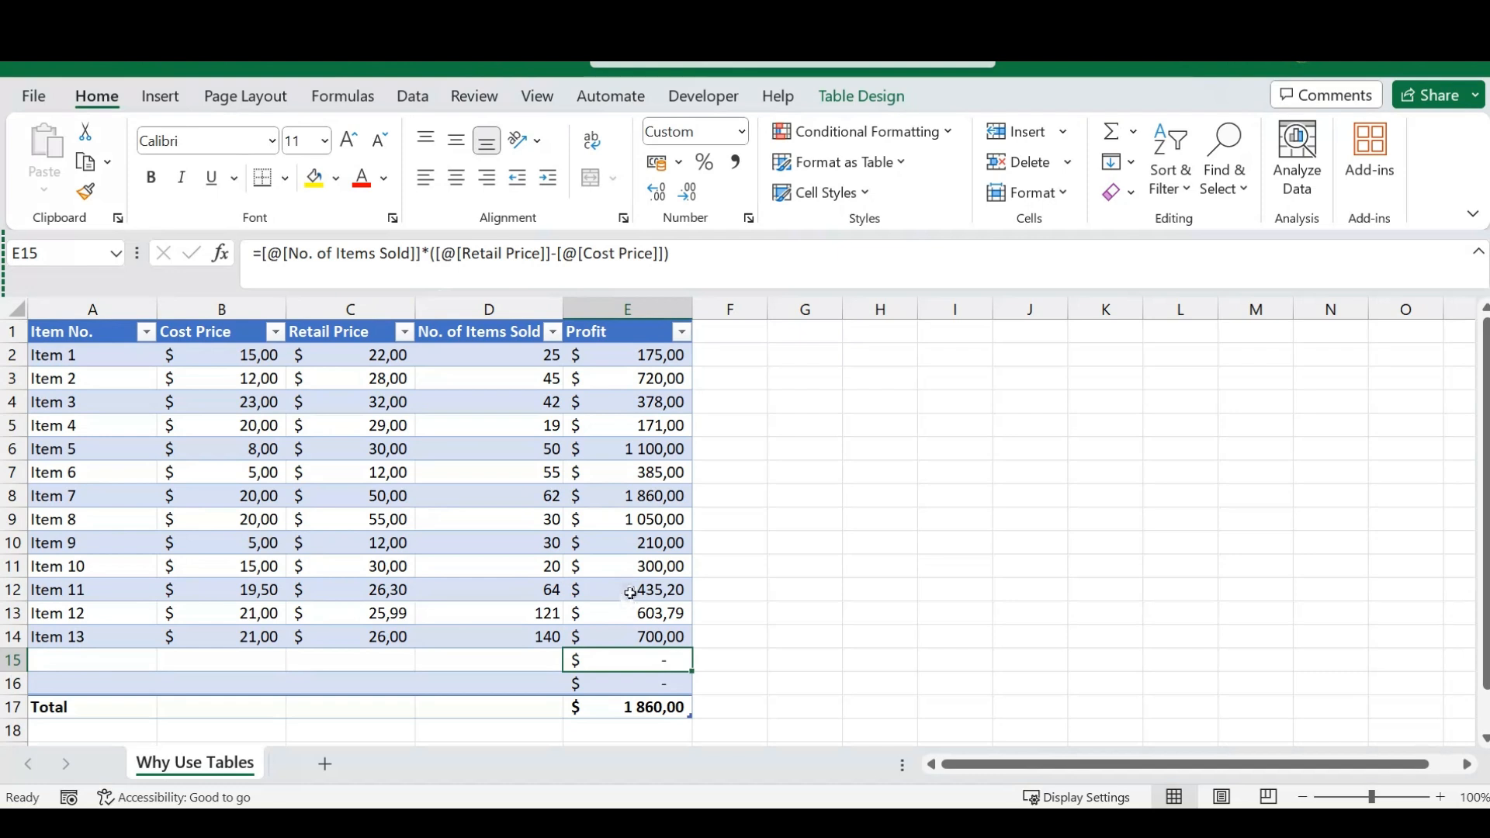
Step: Add a new table column by entering the heading Profit in cell F1
click(458, 608)
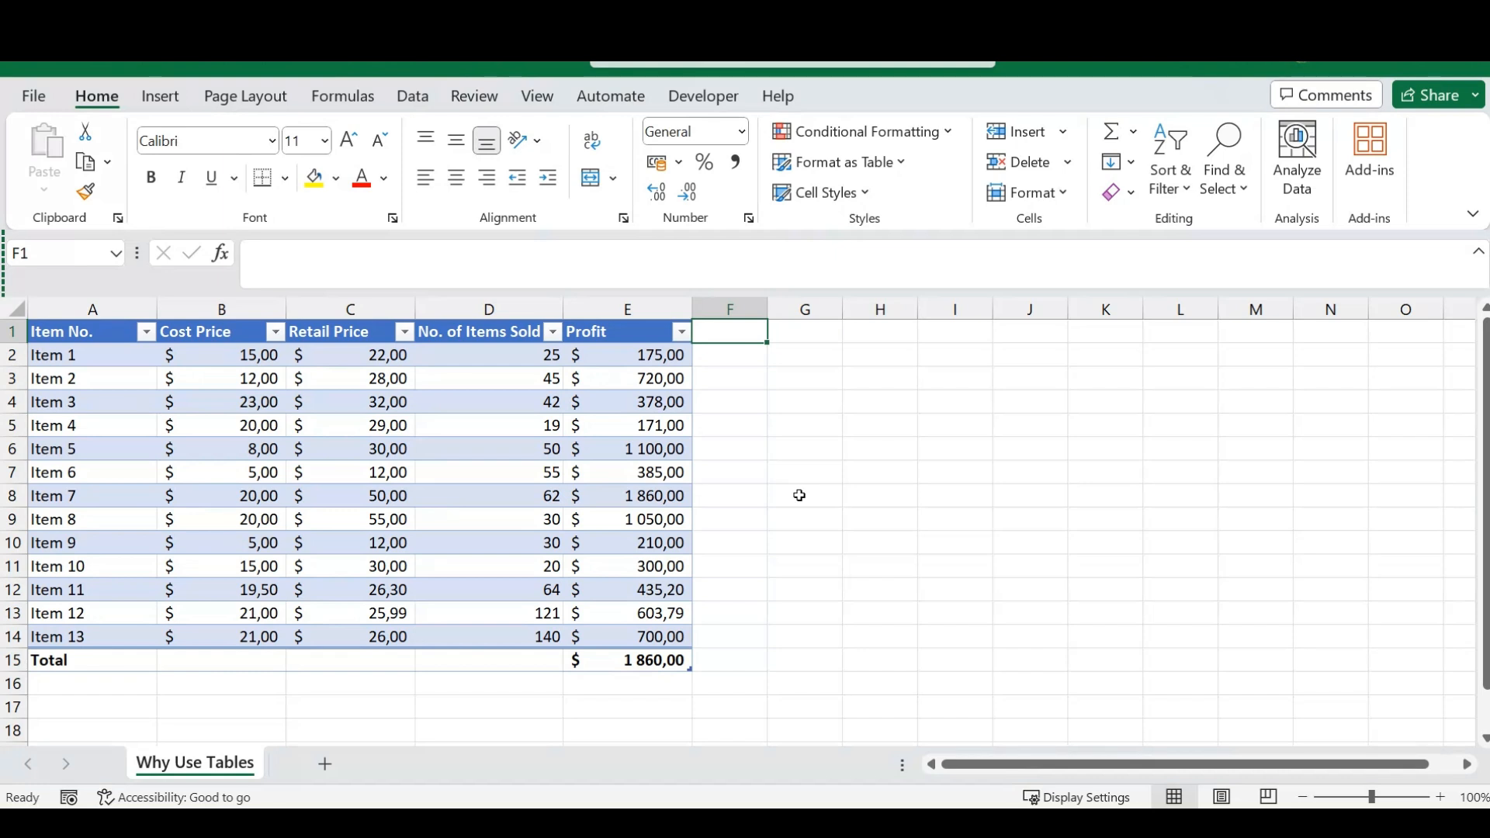
text(Profit)
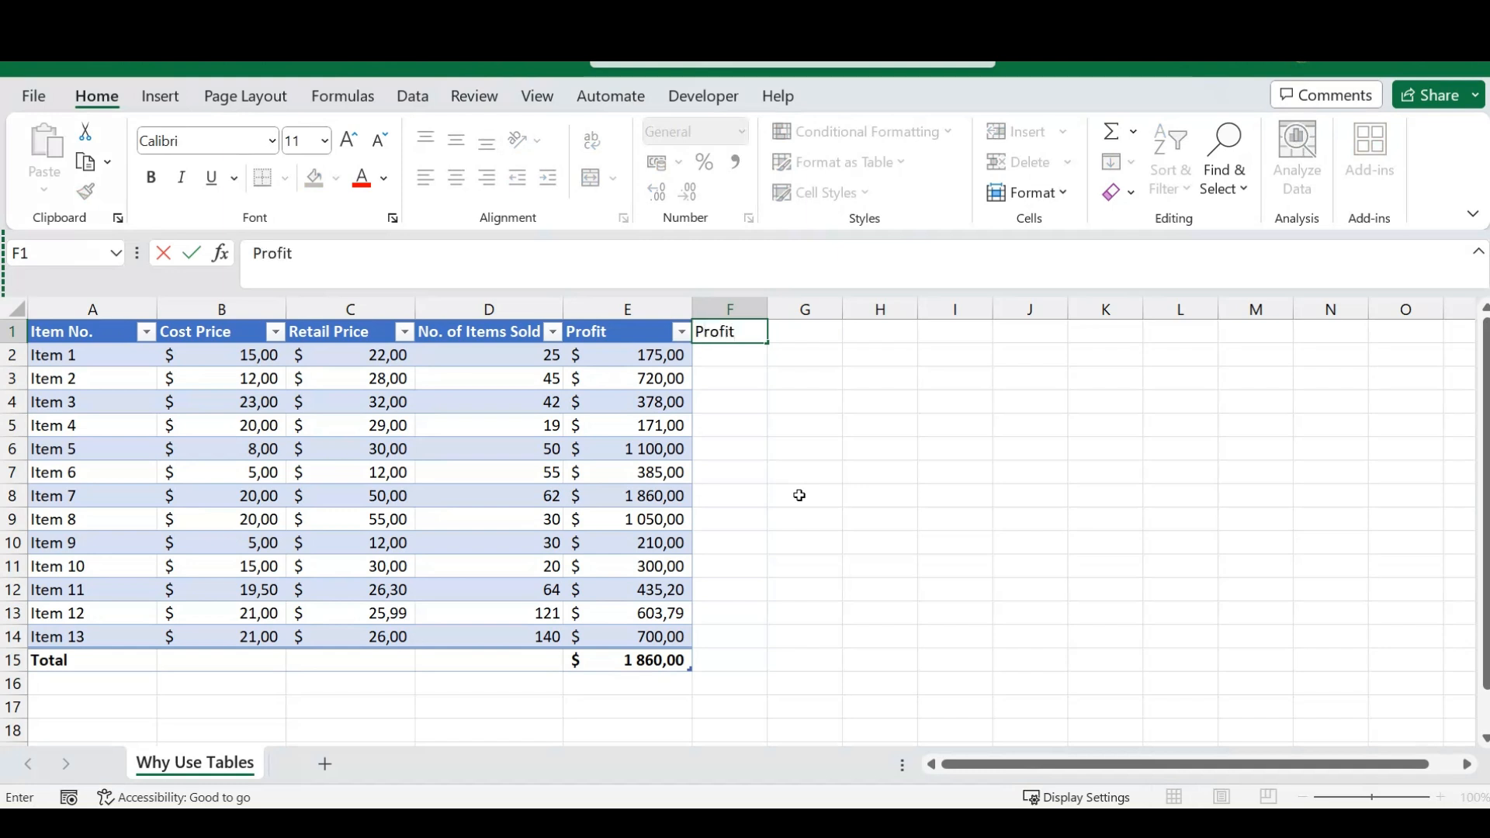
key(Return)
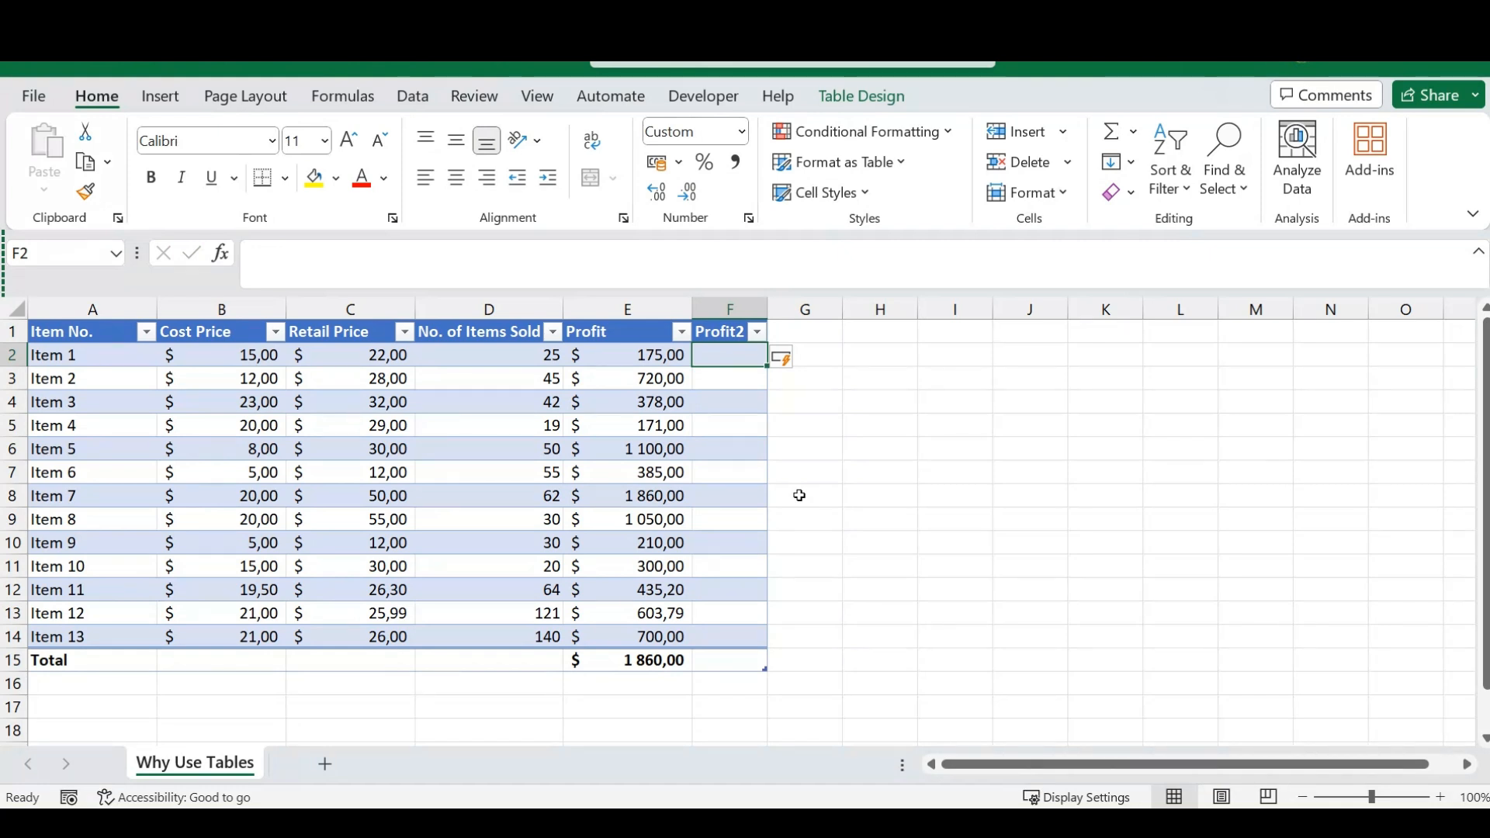
Step: Fill the new column with =[@[No. of Items Sold]]*[@[Retail Price]] and fit column F to its contents
text(=)
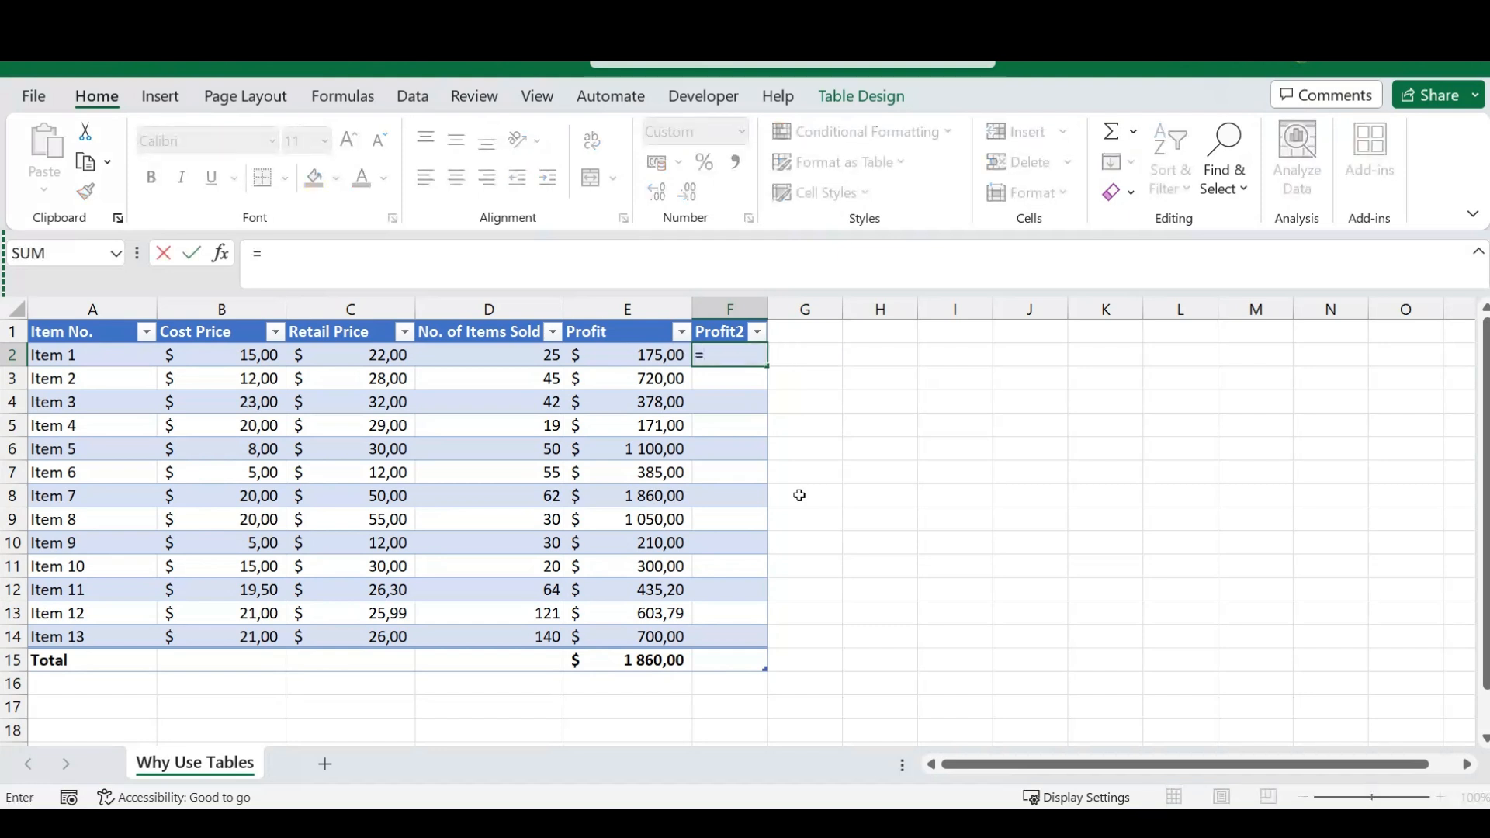
key(Left)
key(Left)
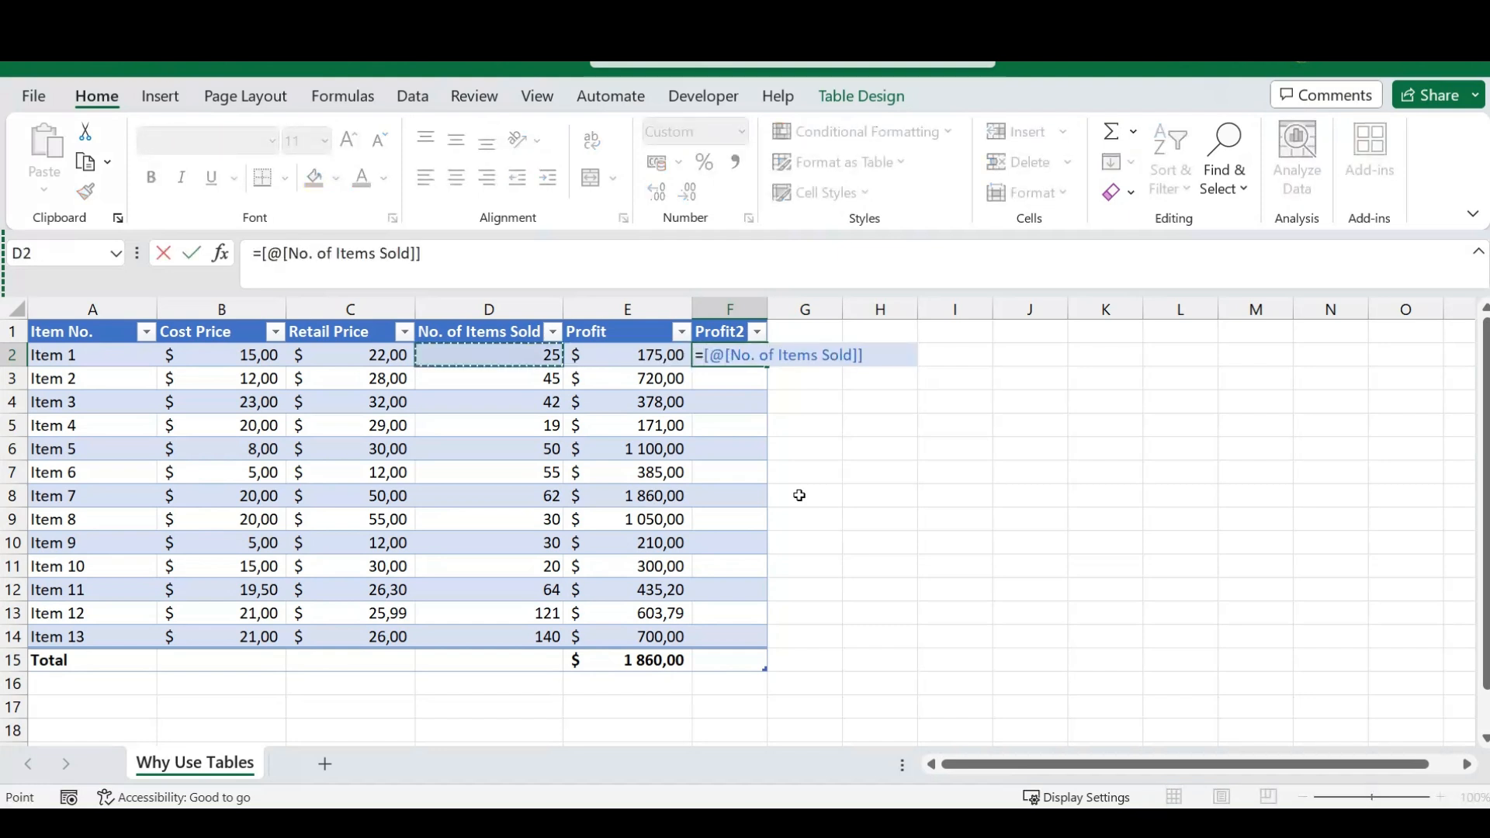
text(*)
key(Left)
key(Left)
key(Left)
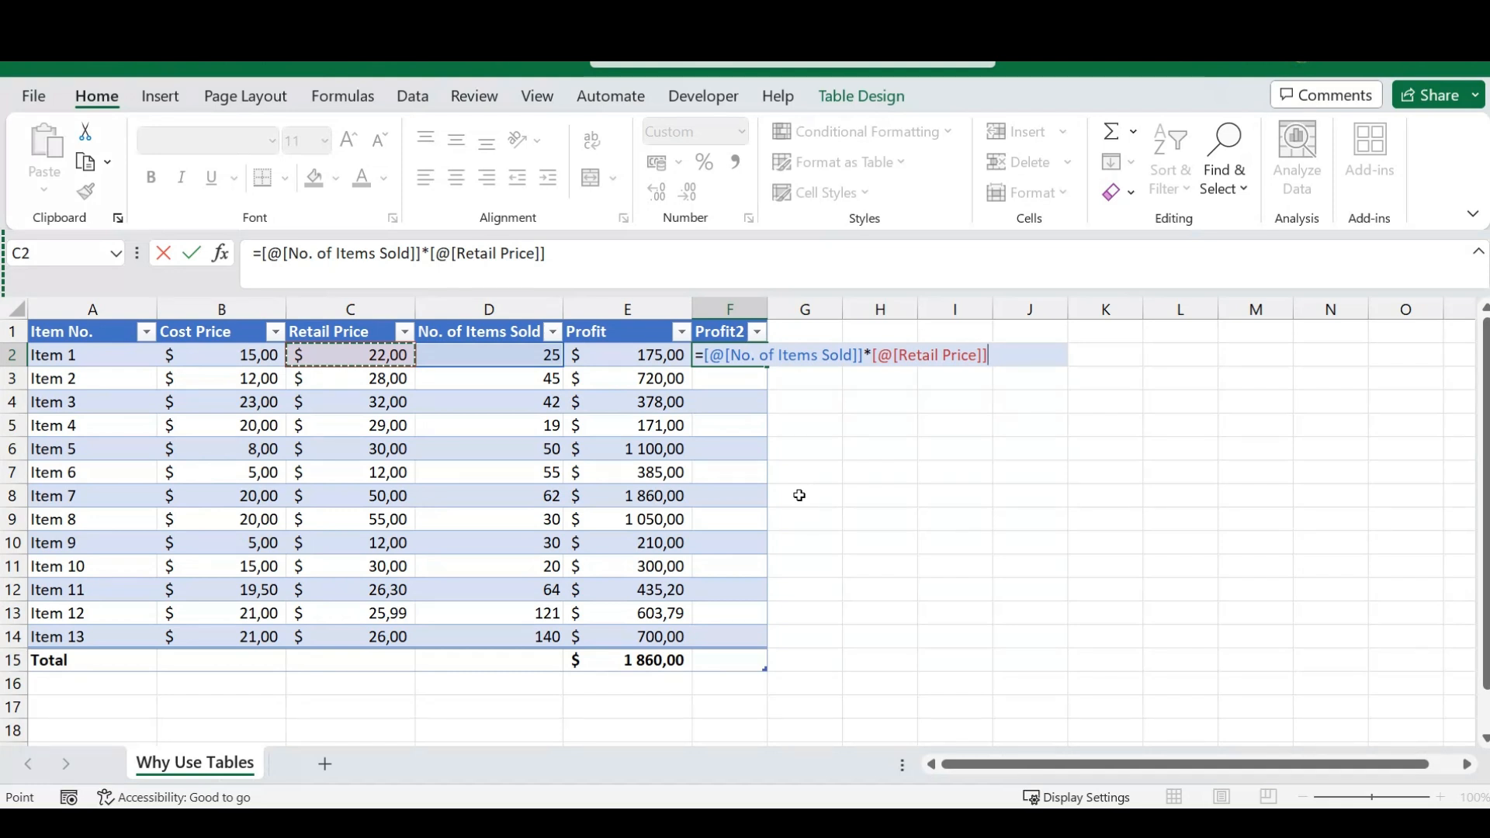
key(Return)
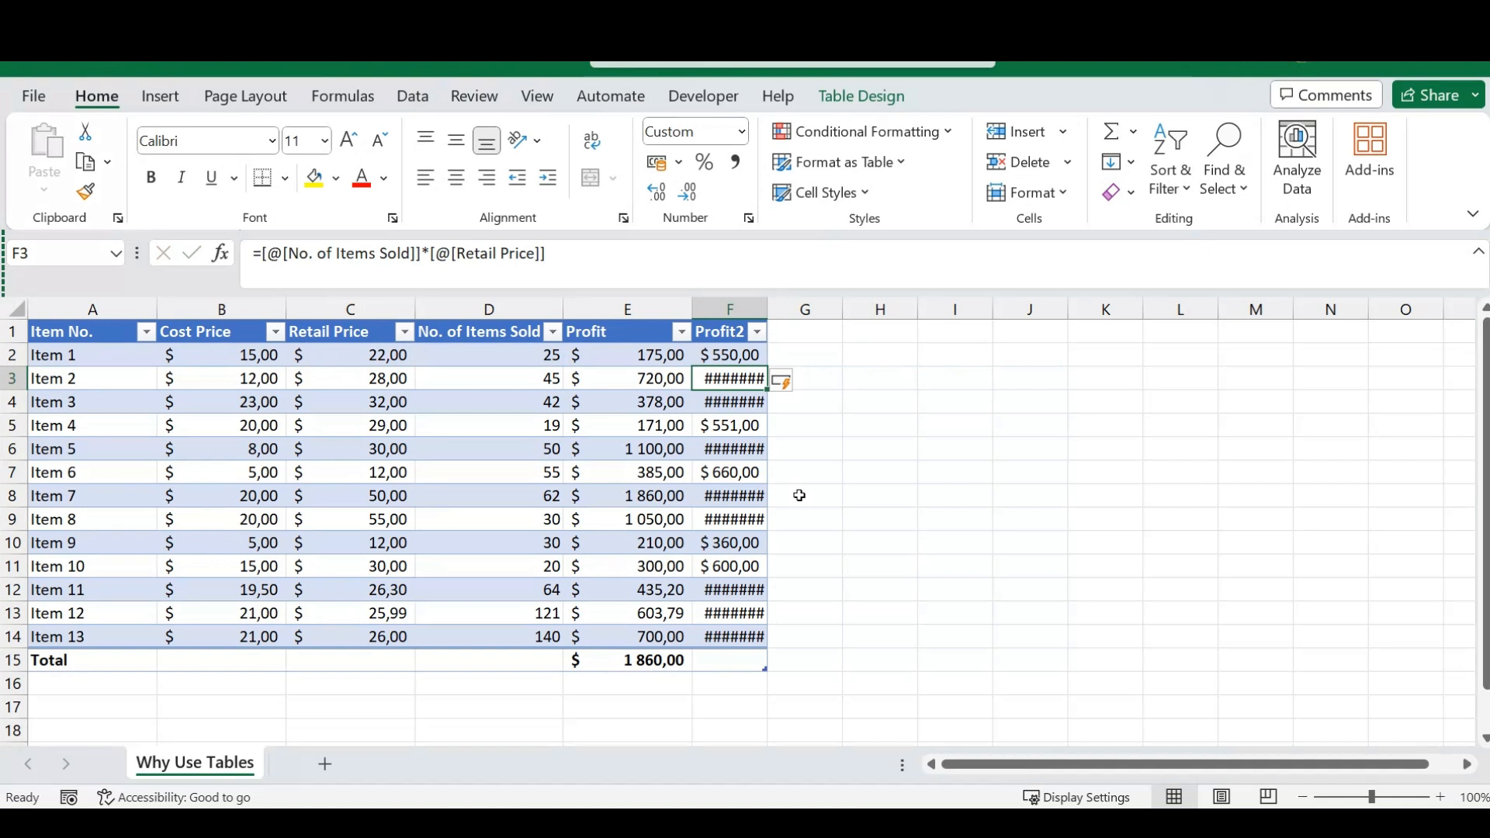
double_click(769, 308)
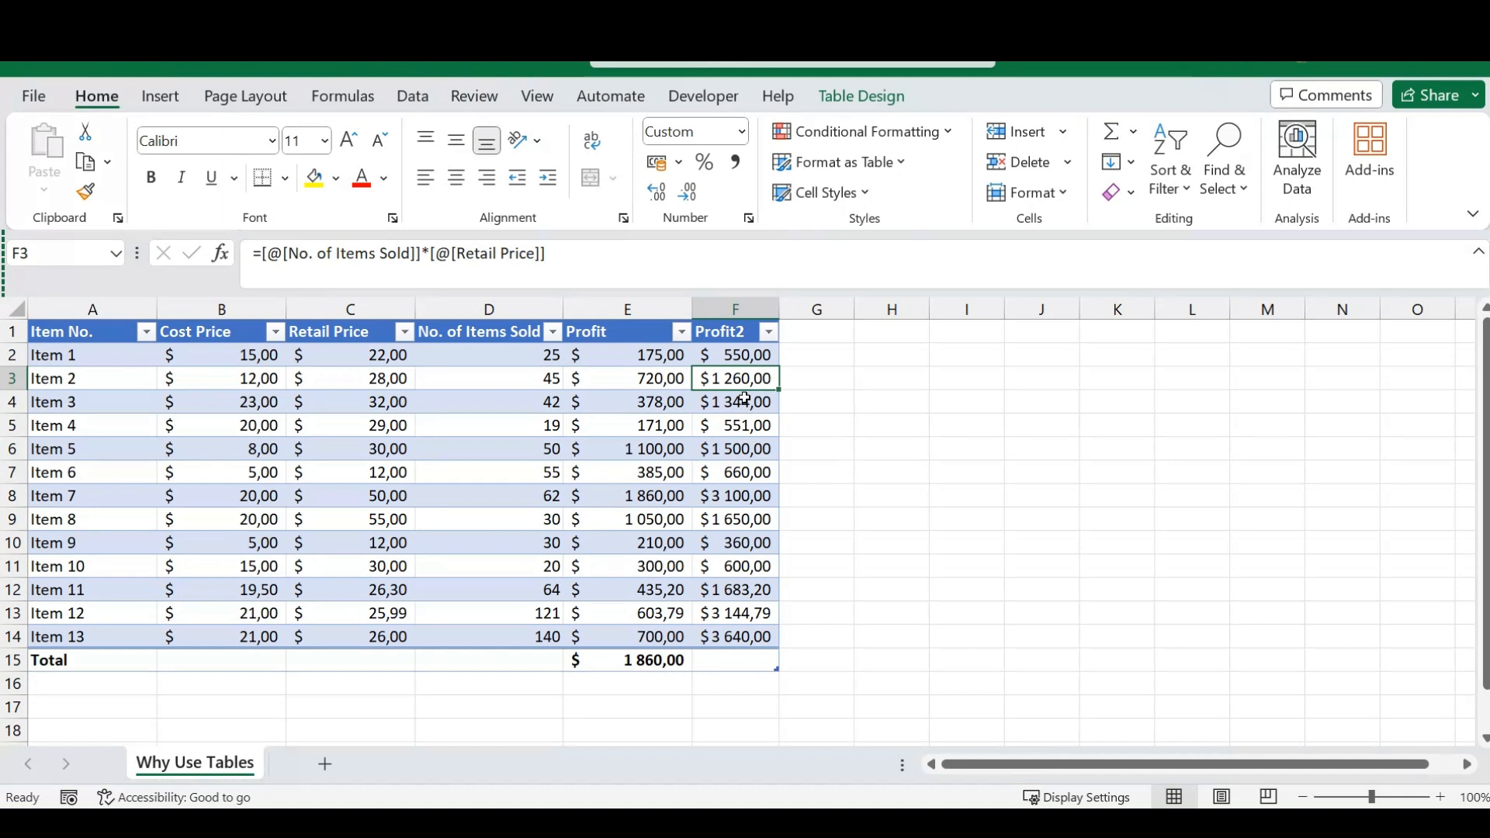
Step: Examine the structured references in the Profit2 formulas of cells F2 and F12
click(743, 356)
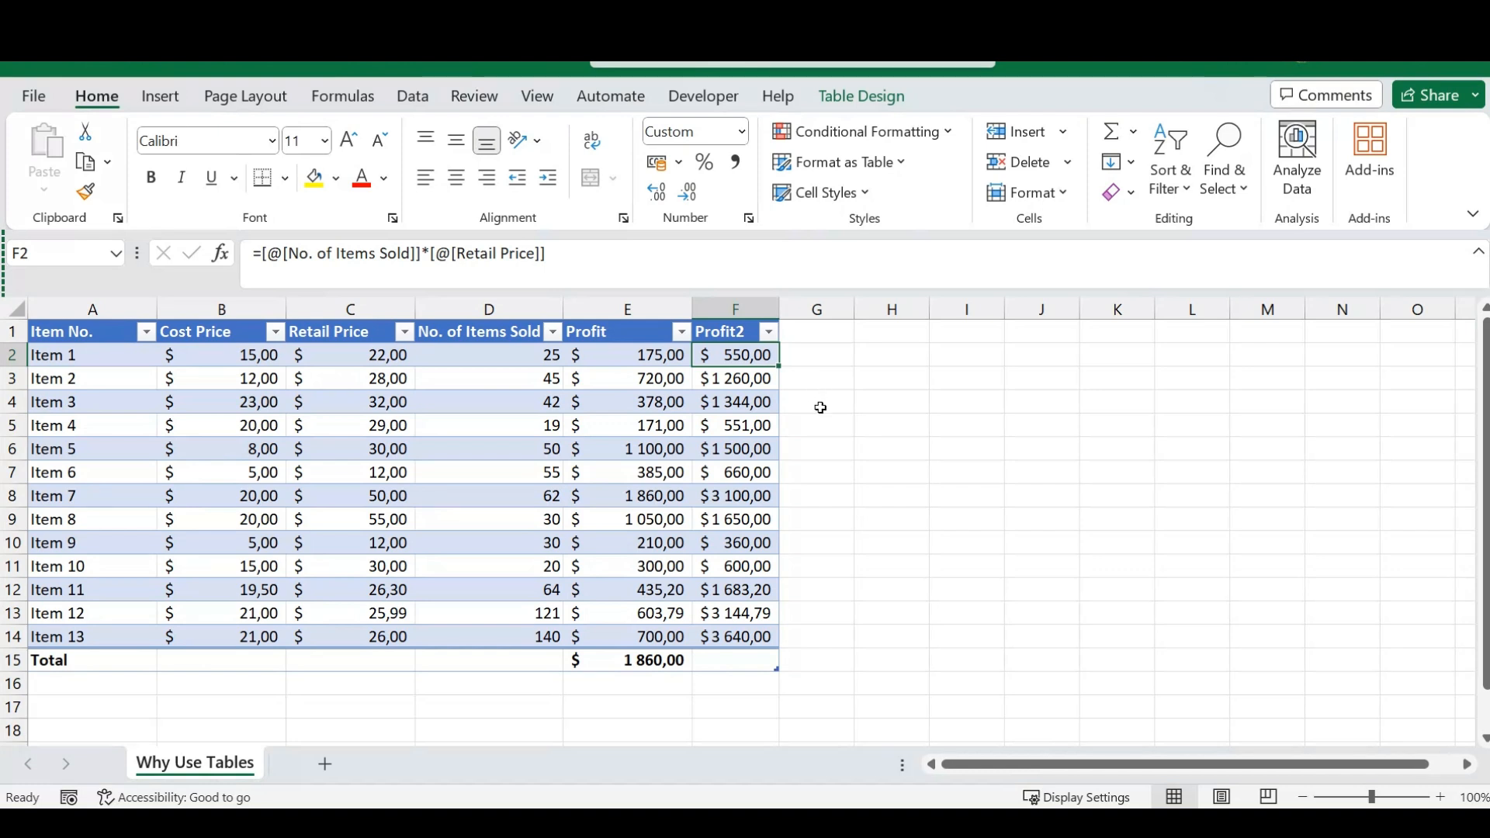
click(848, 426)
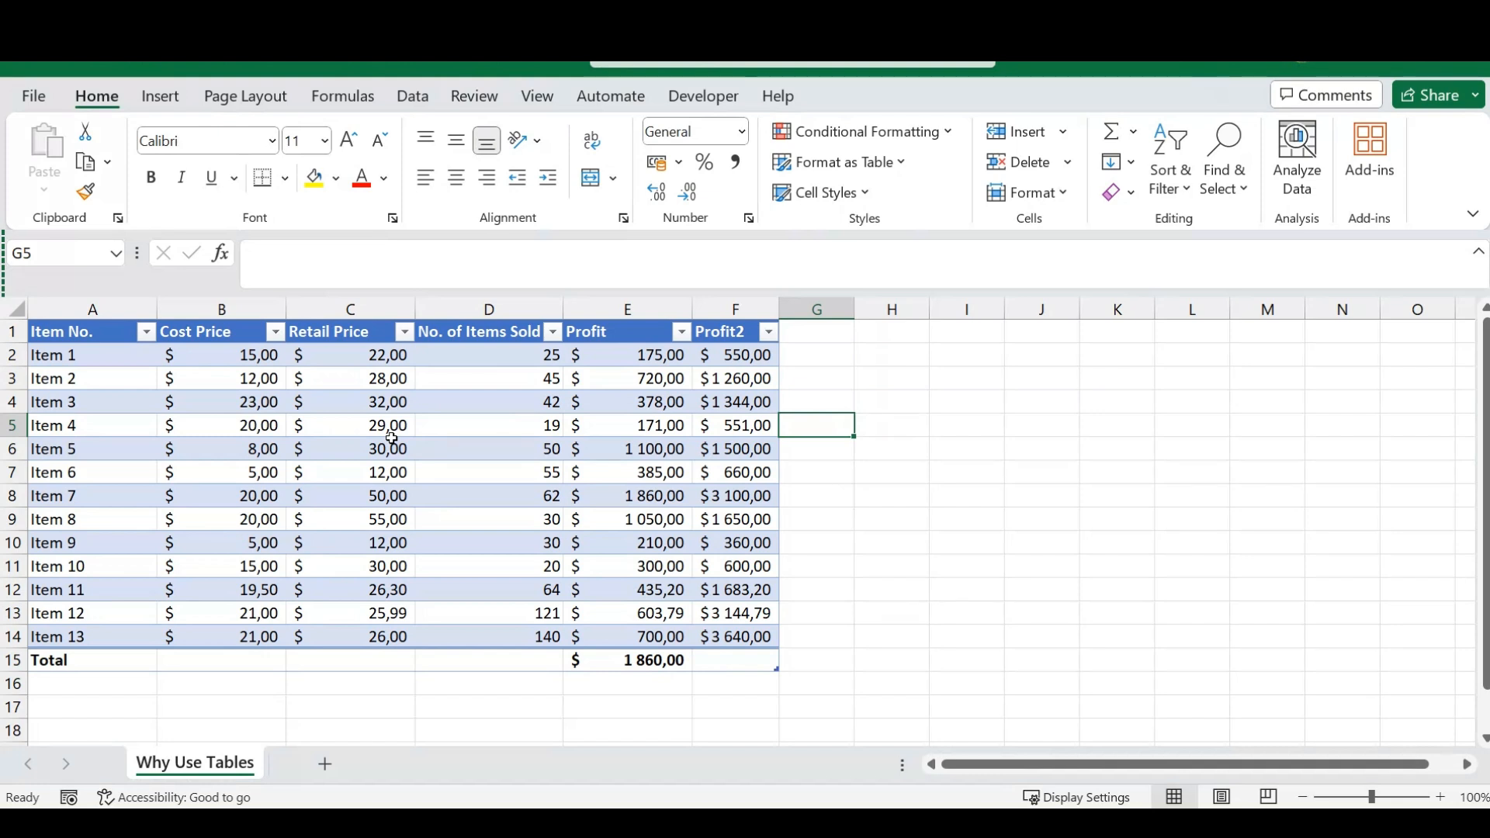
click(753, 593)
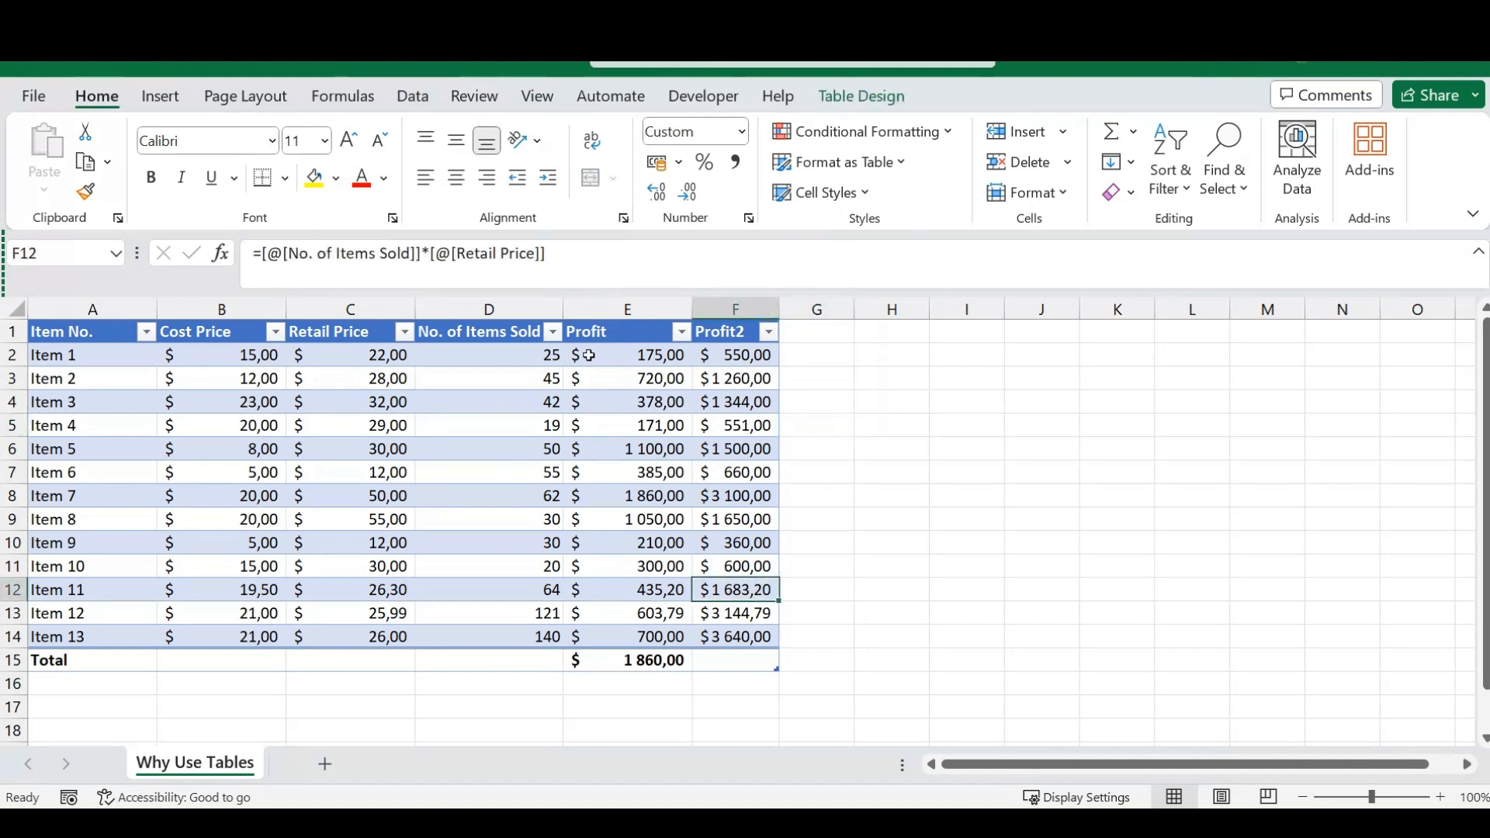
click(845, 495)
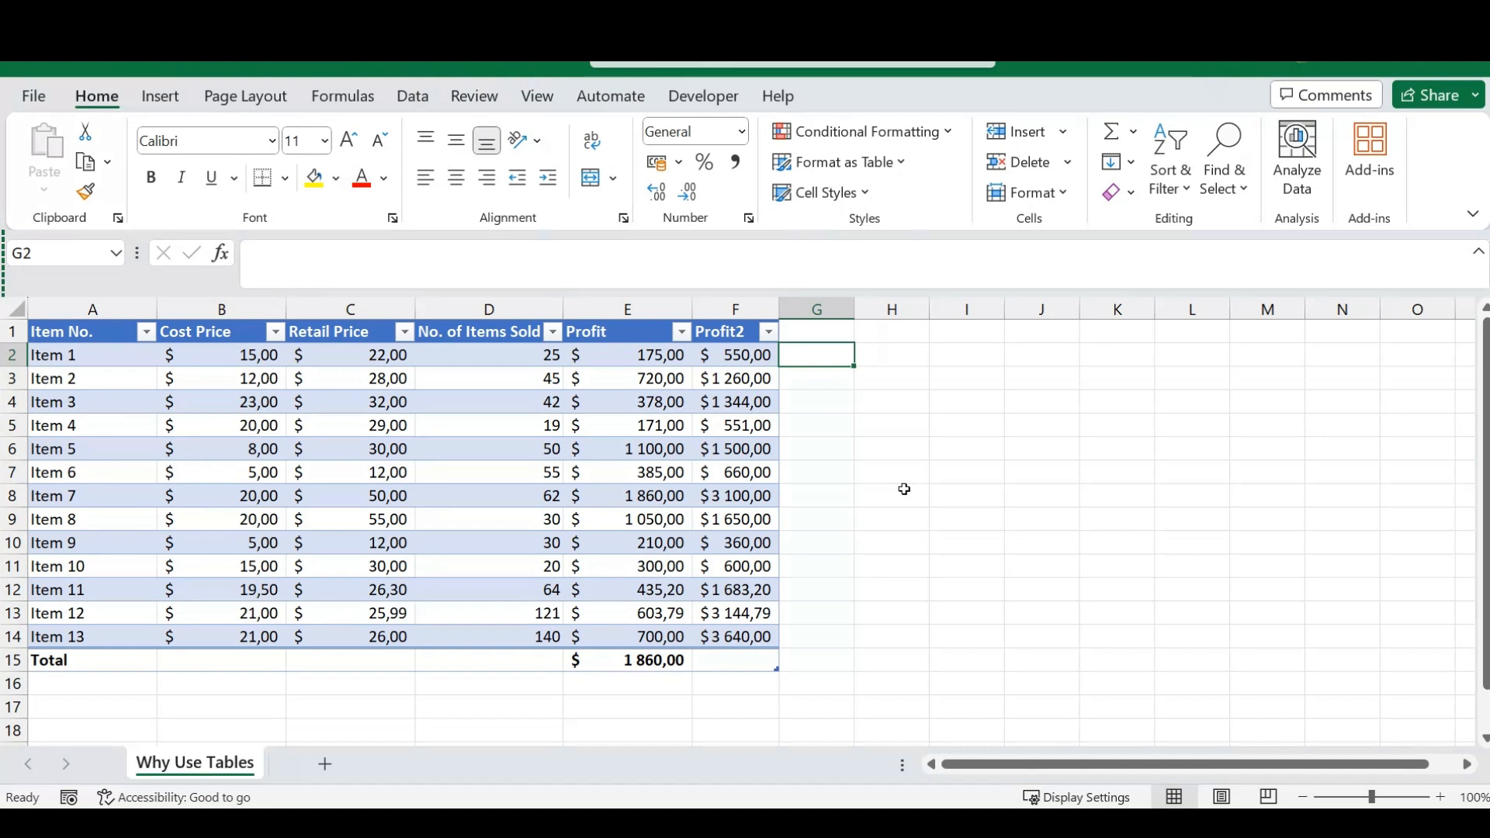
text(=)
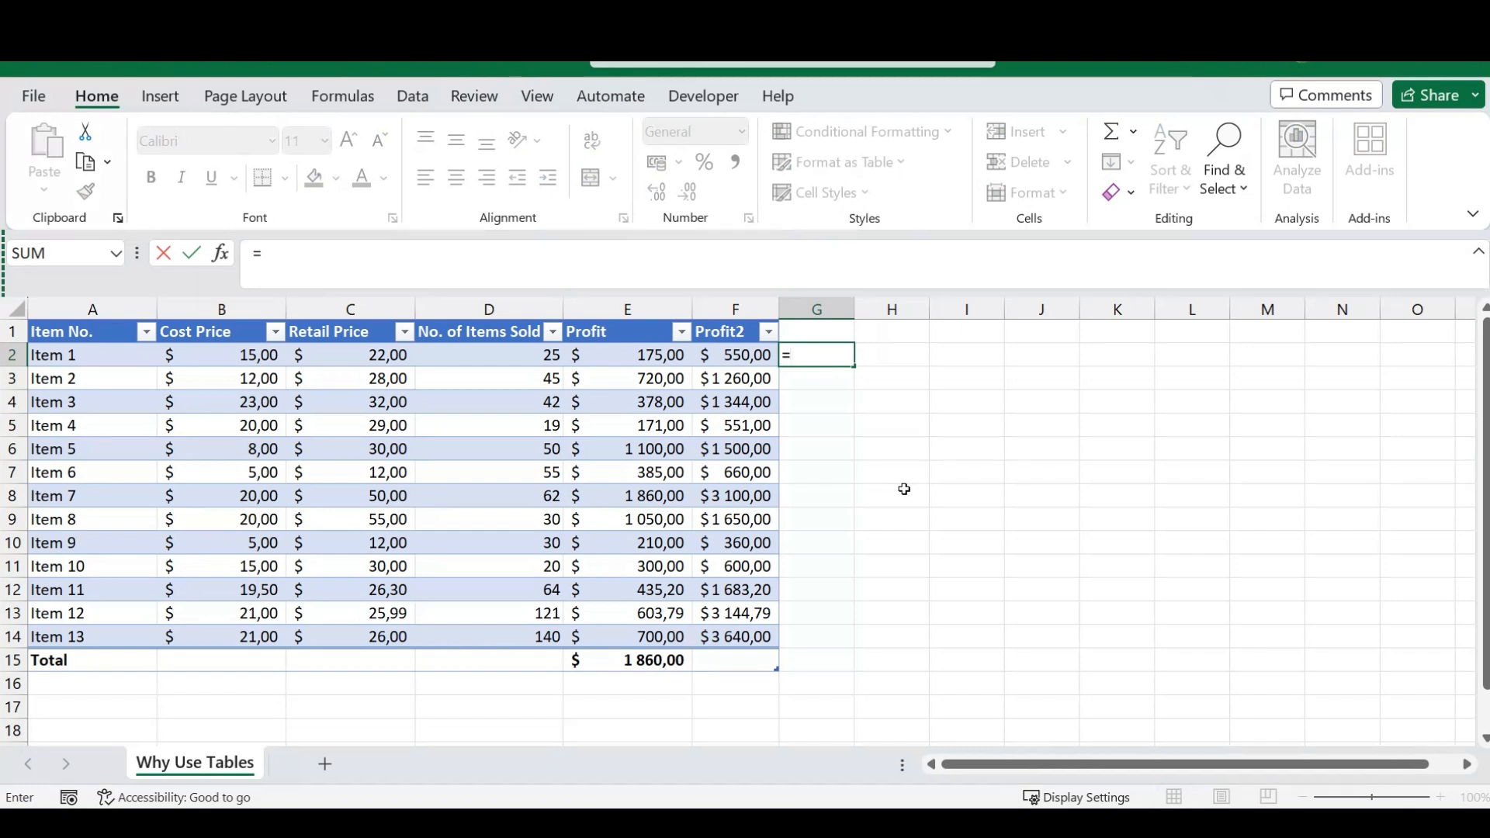
key(Left)
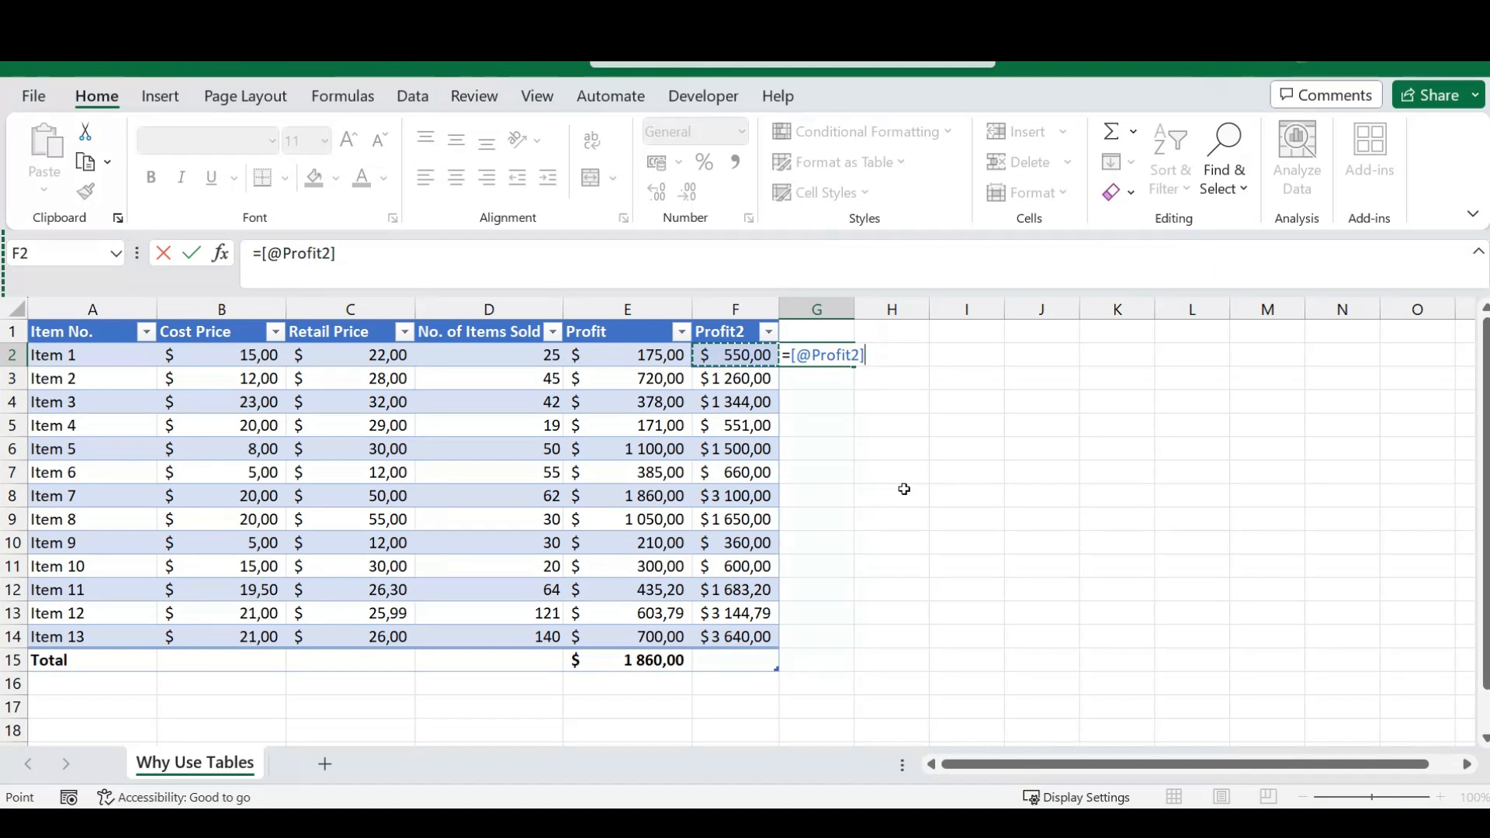
text(+)
key(Left)
key(Left)
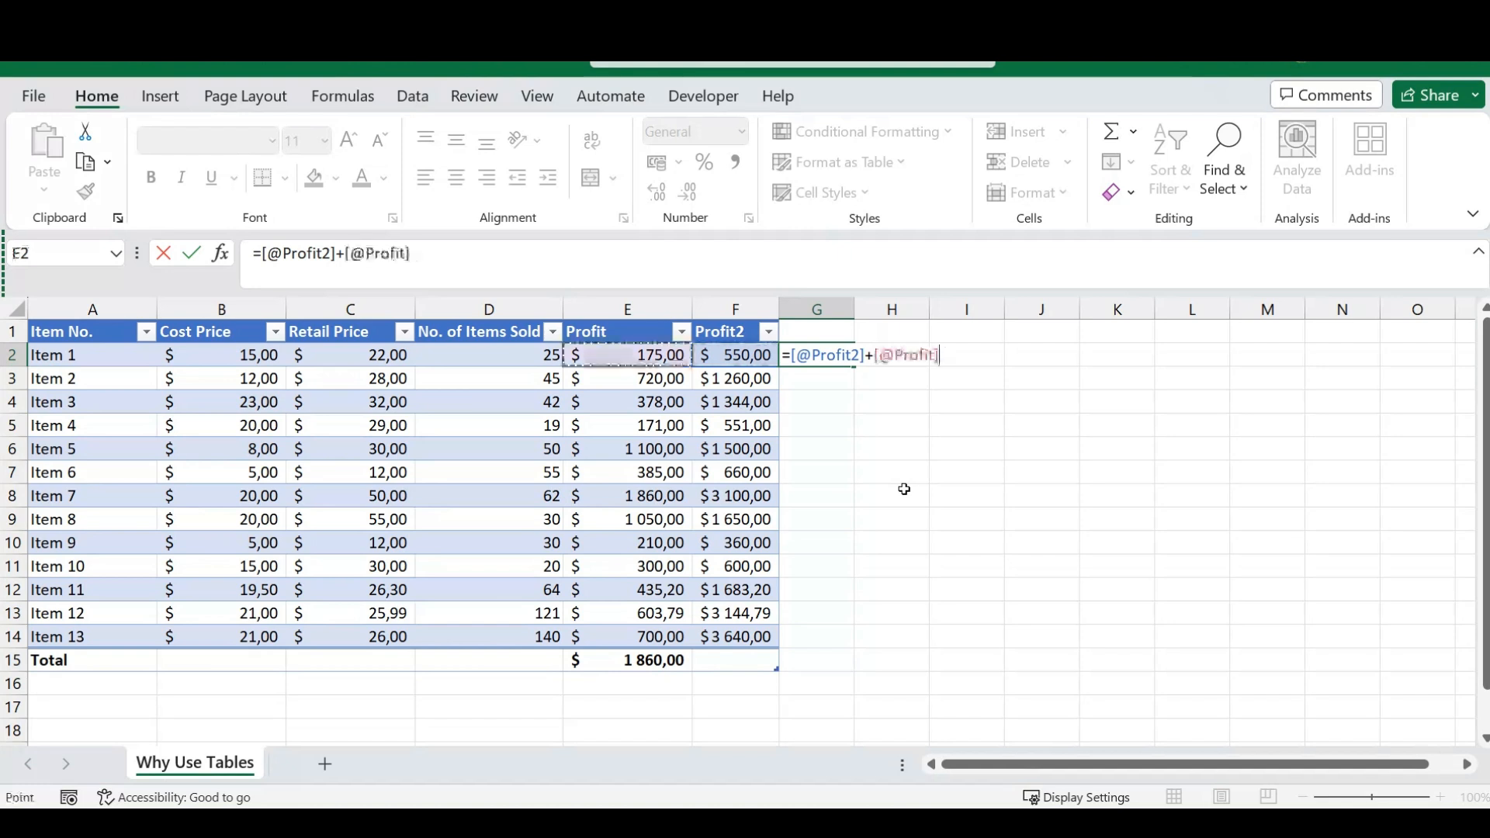